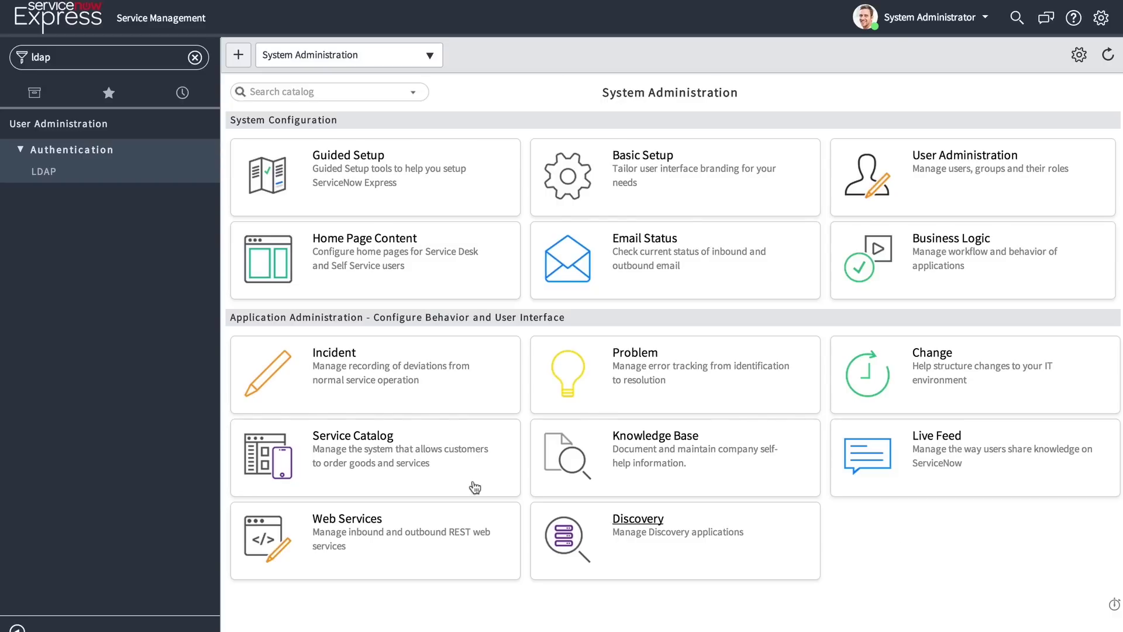
Open the Express Test LDAP Server from the LDAP page in Edit LDAP Server
left_click(64, 172)
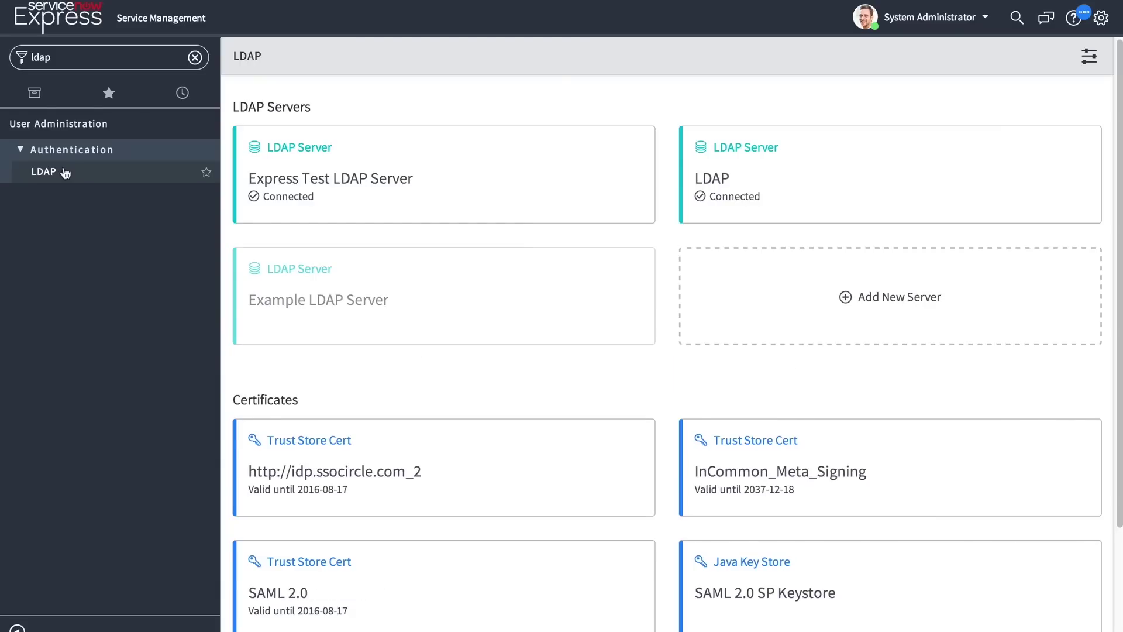
left_click(401, 177)
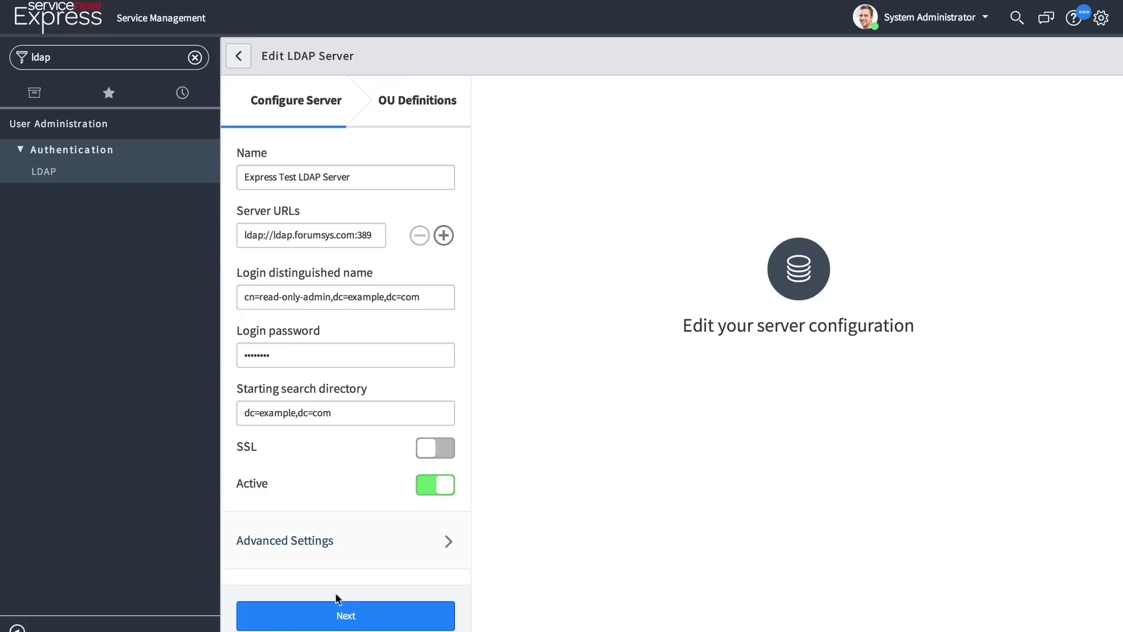
Open the Users OU definition, browse the RDN picker, and keep User as the target table
left_click(343, 611)
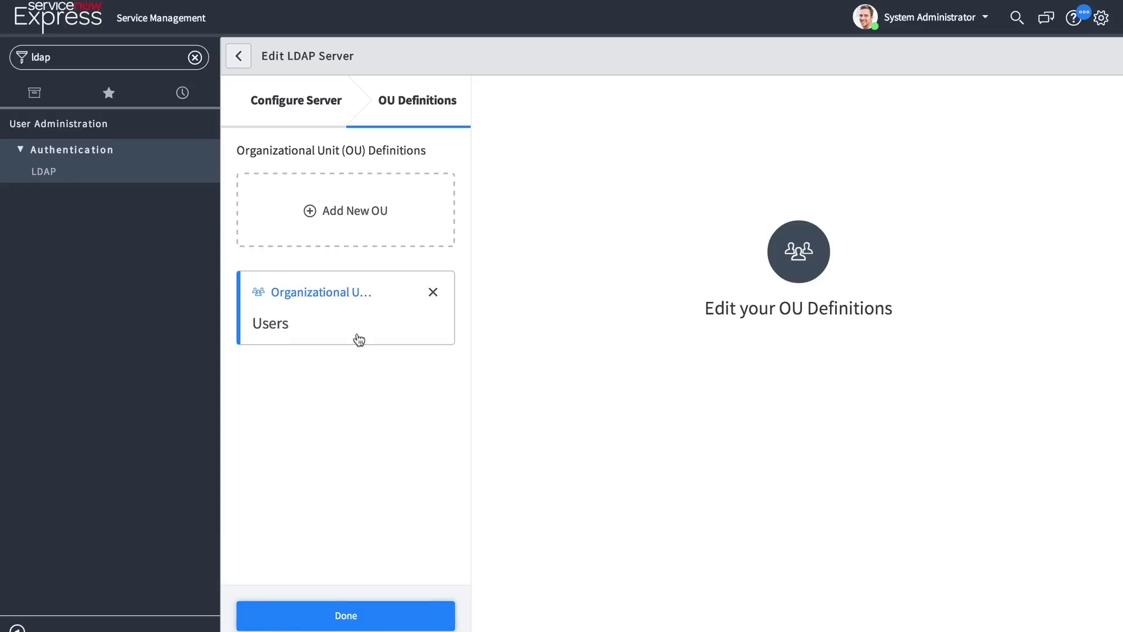
left_click(328, 308)
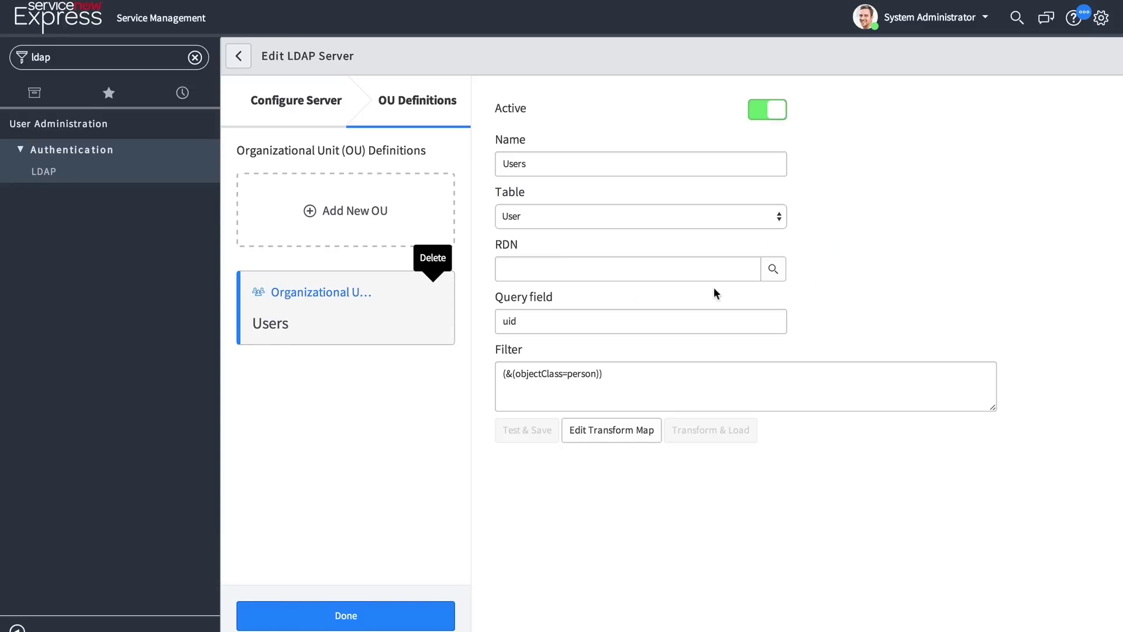
left_click(775, 273)
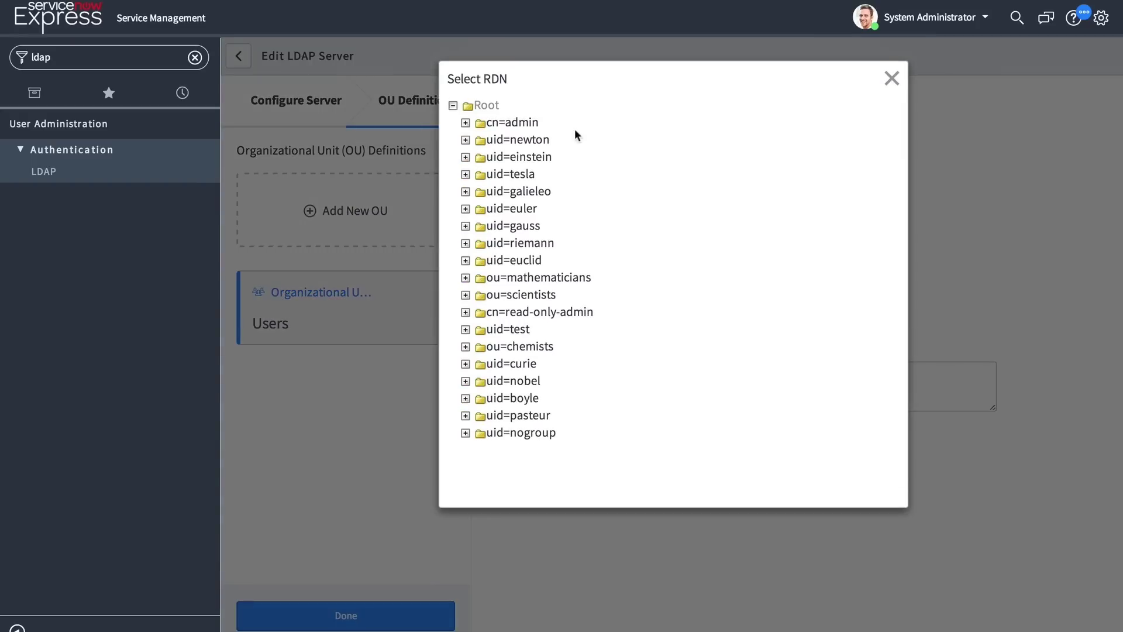
left_click(891, 79)
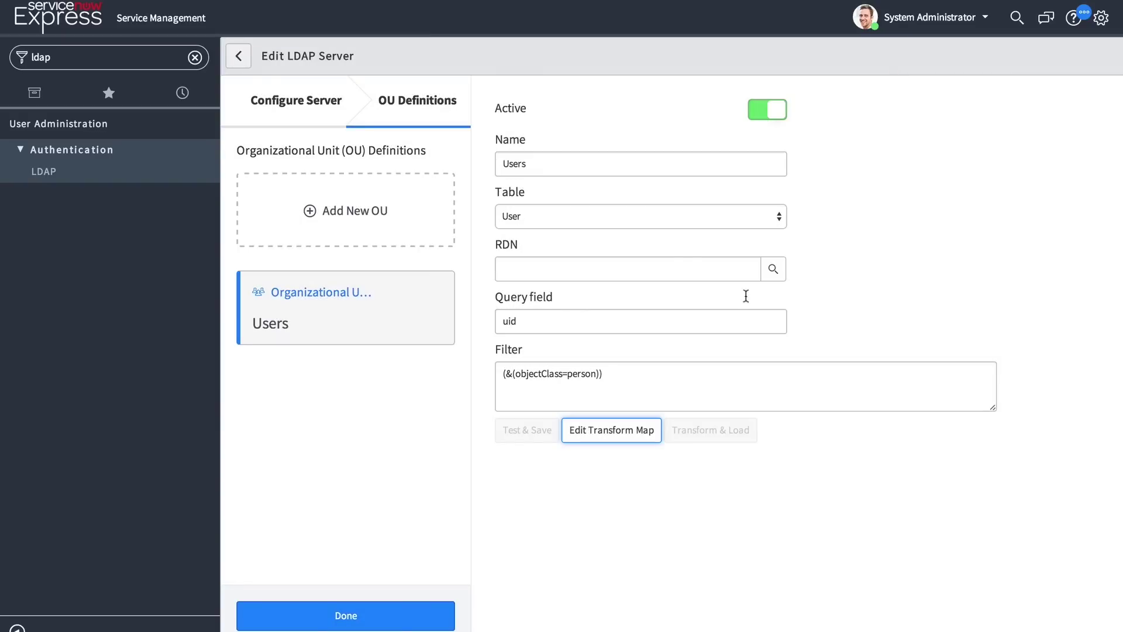
left_click(605, 219)
left_click(874, 233)
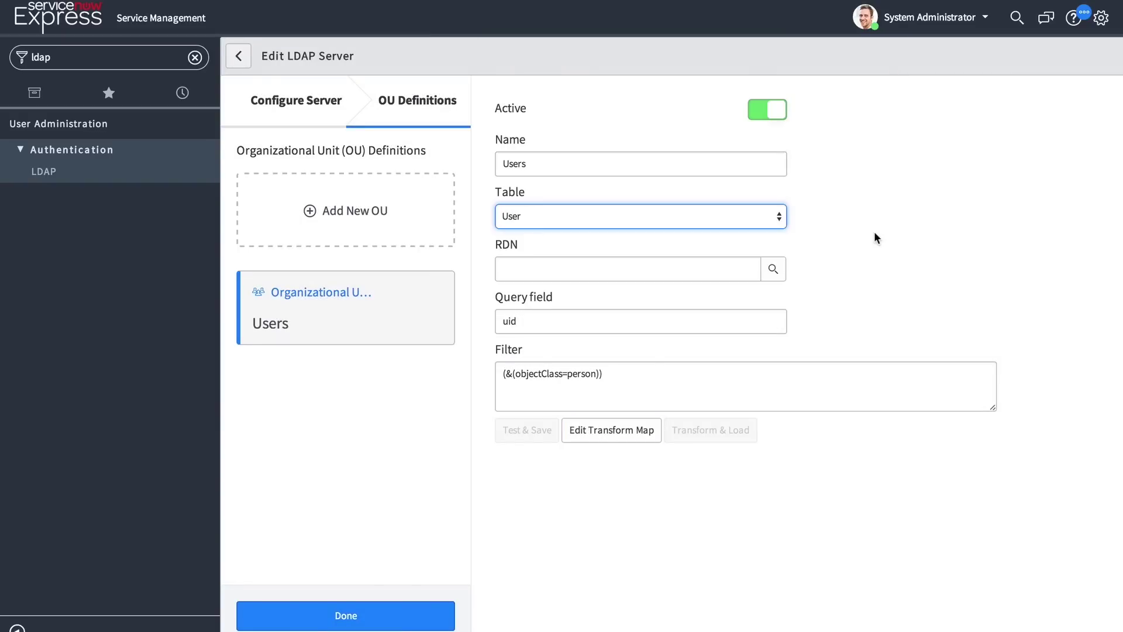
Scroll through the Users OU field mapping, close it, and go to Single Sign-On
left_click(606, 430)
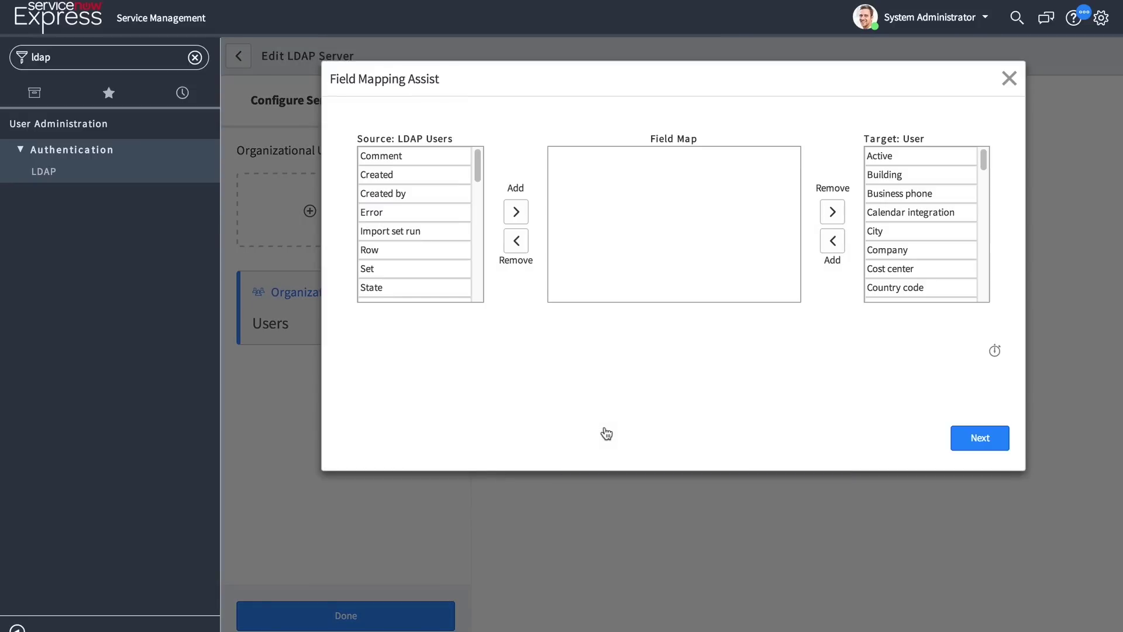
scroll(428, 203, "down", 8)
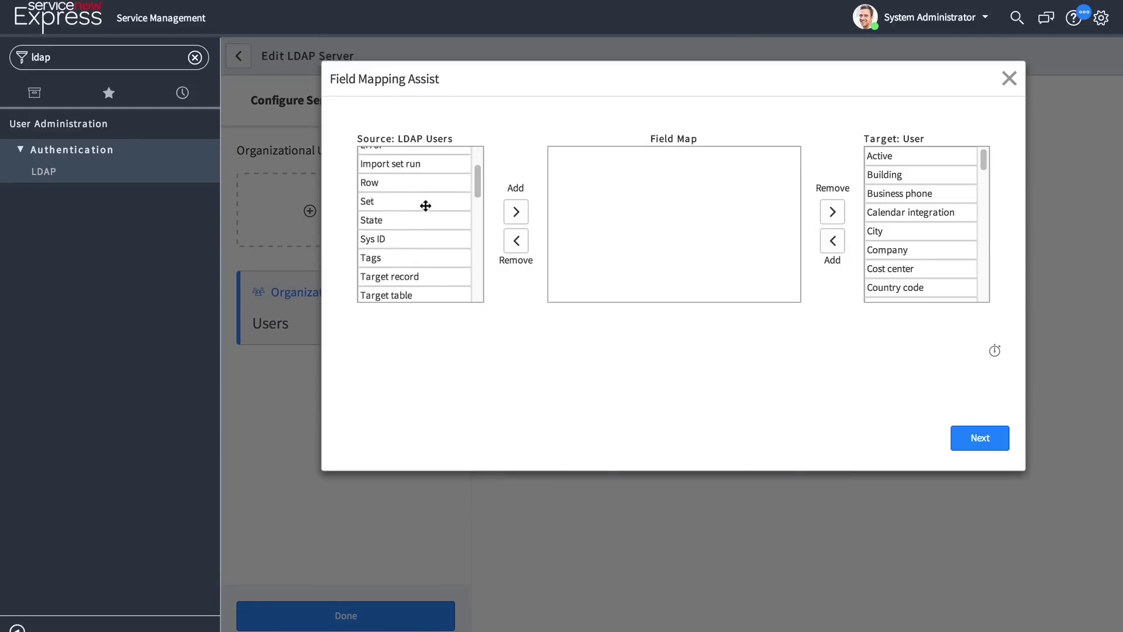
scroll(425, 205, "down", 3)
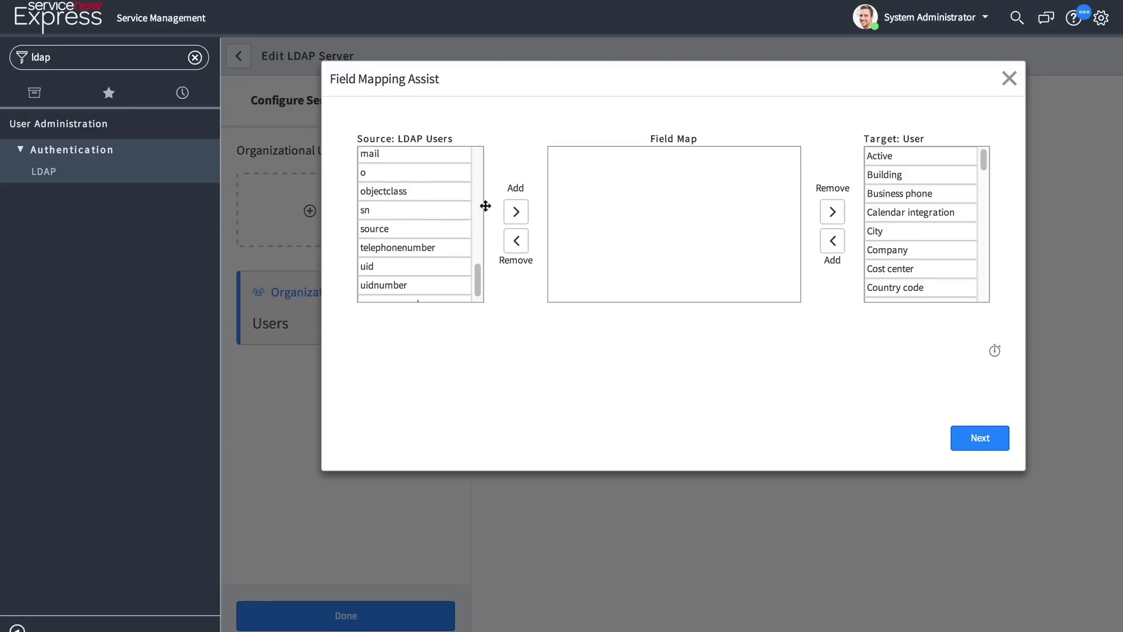
scroll(958, 193, "down", 5)
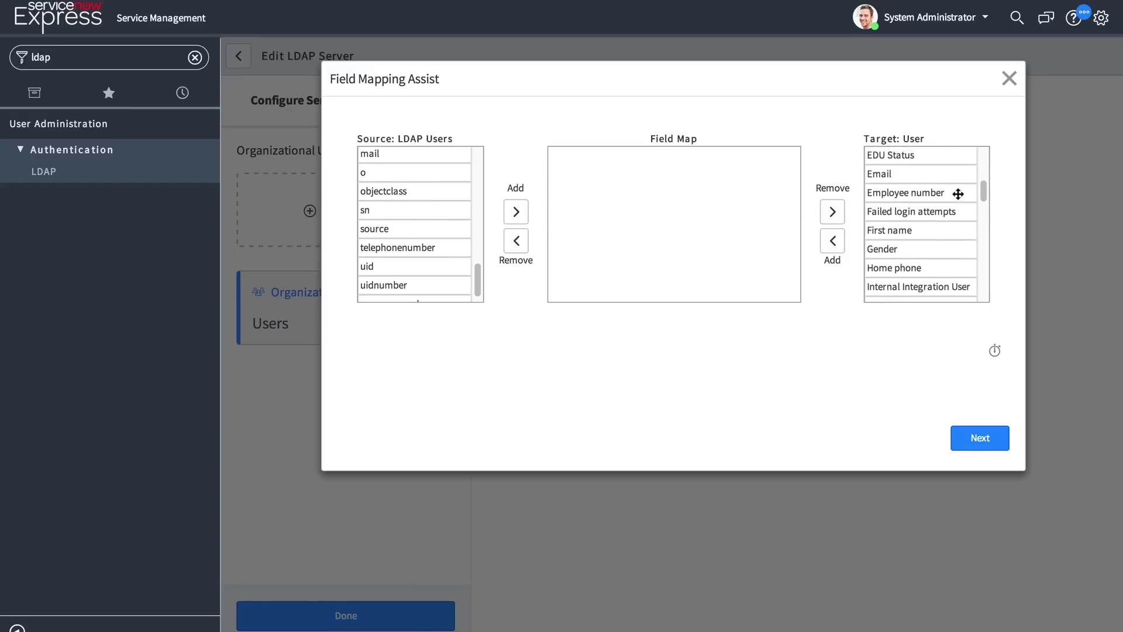
left_click(1009, 79)
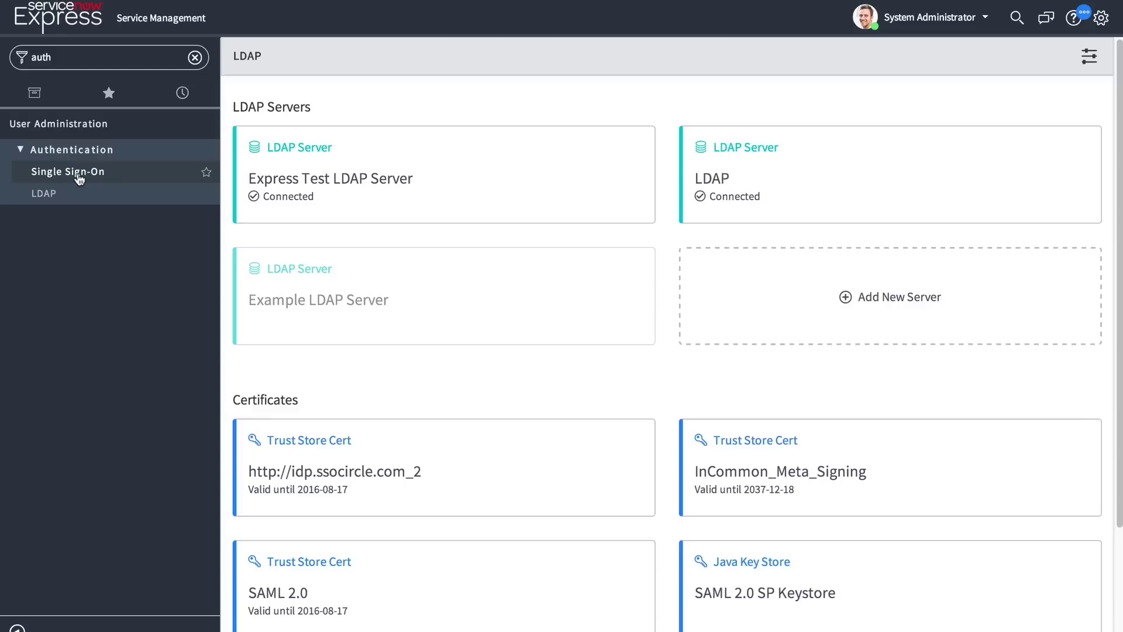
left_click(79, 175)
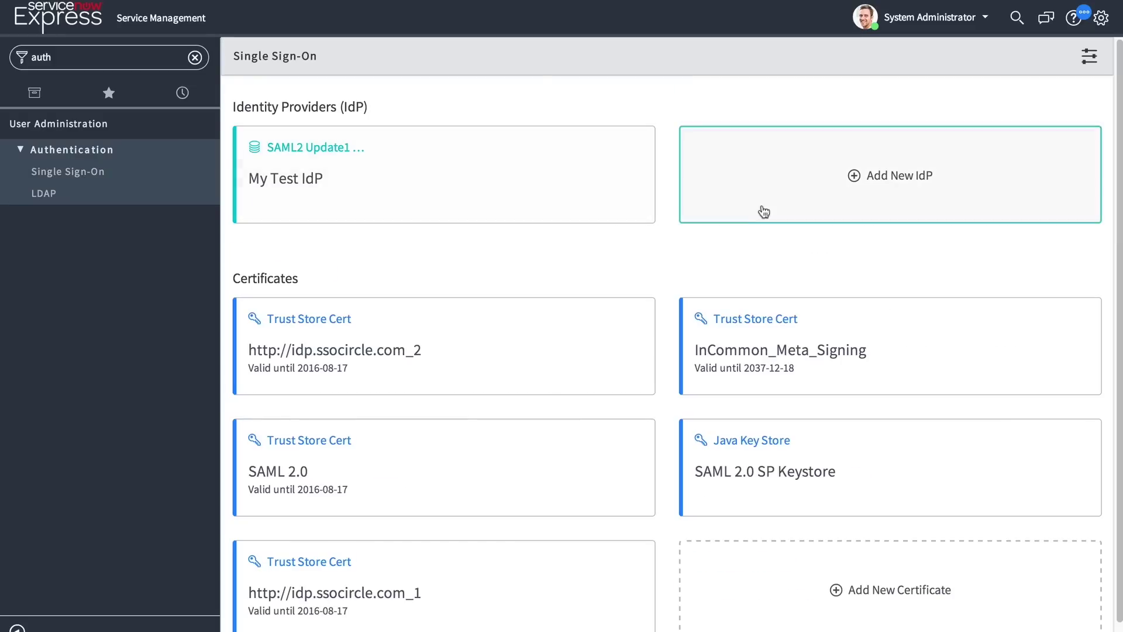
Open the My Test IdP identity provider and scroll through its Edit Identity Provider form
left_click(426, 193)
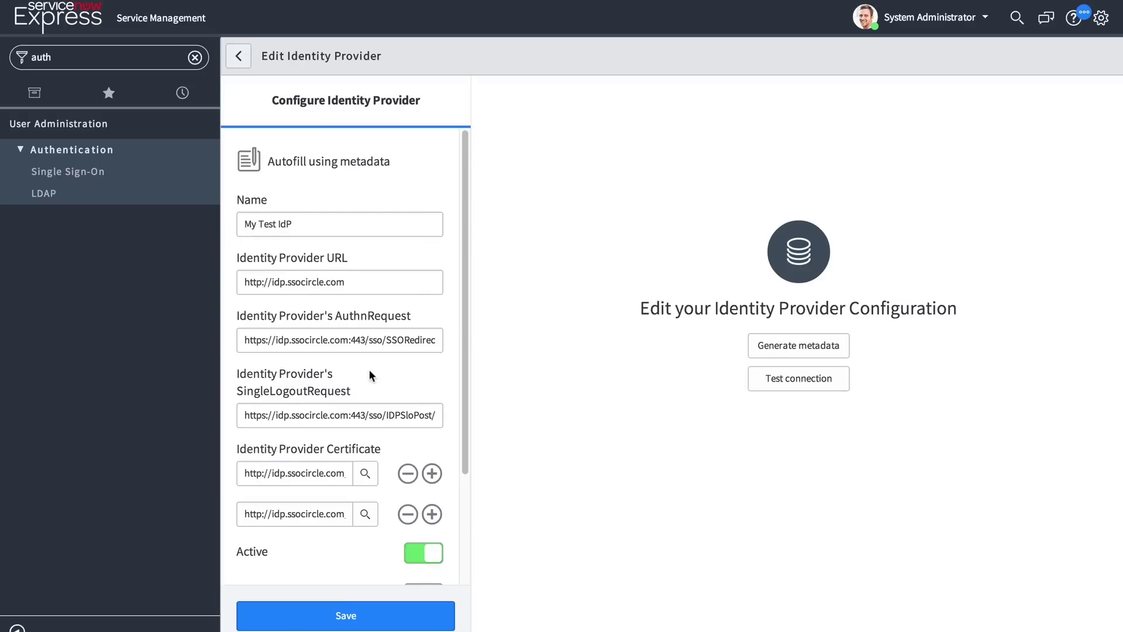
scroll(369, 374, "down", 5)
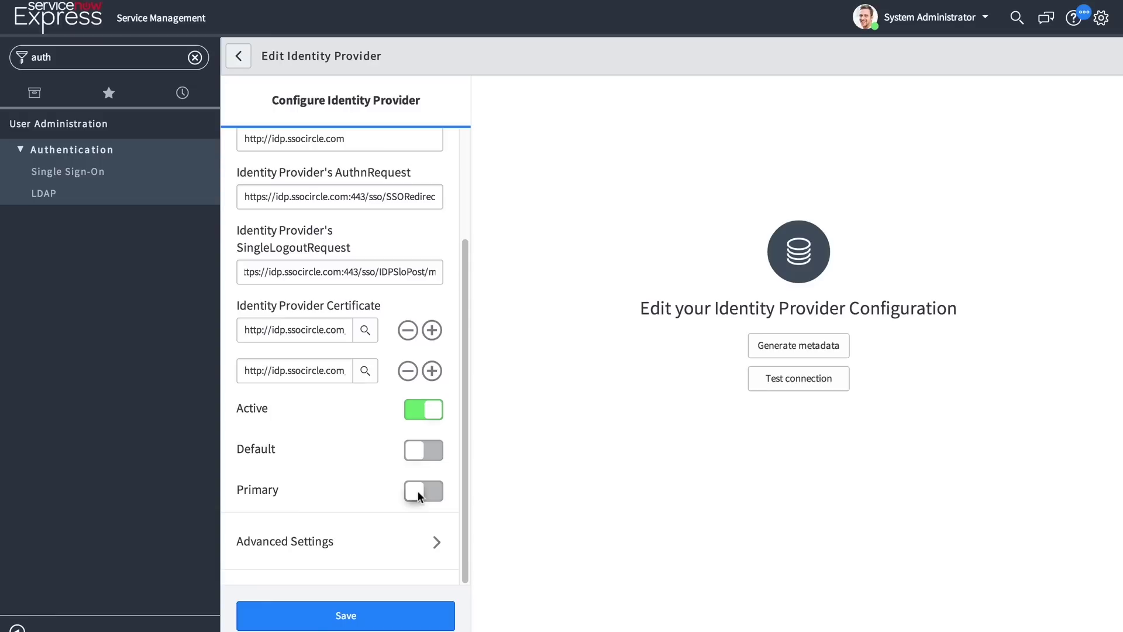
scroll(418, 490, "up", 3)
scroll(417, 491, "down", 3)
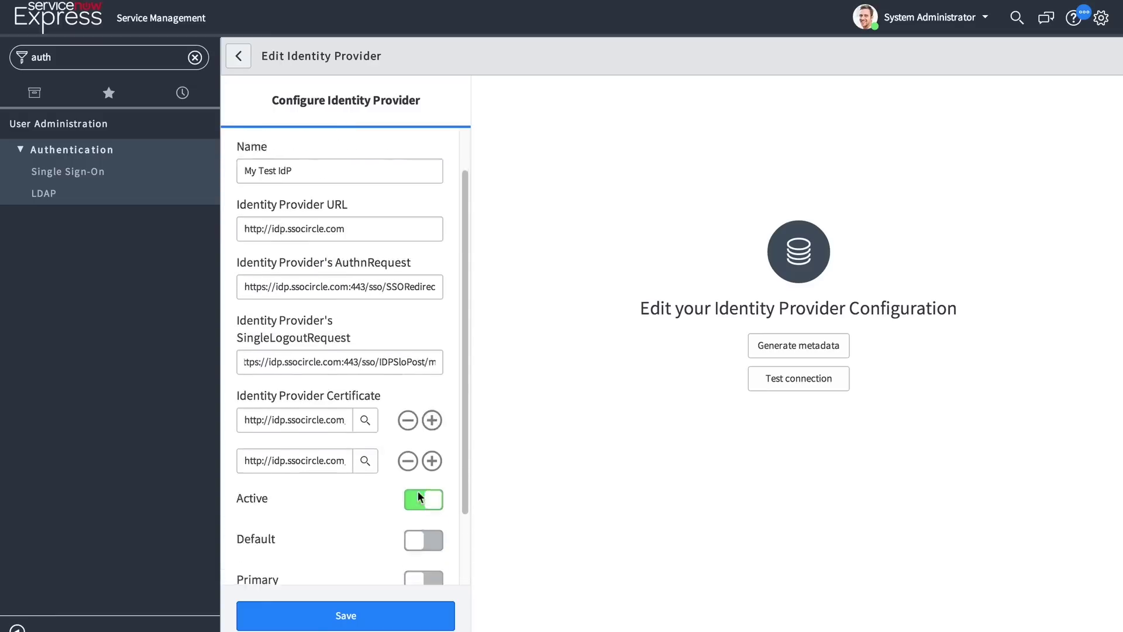
Expand Advanced Settings and review the email value in the User Field
left_click(381, 534)
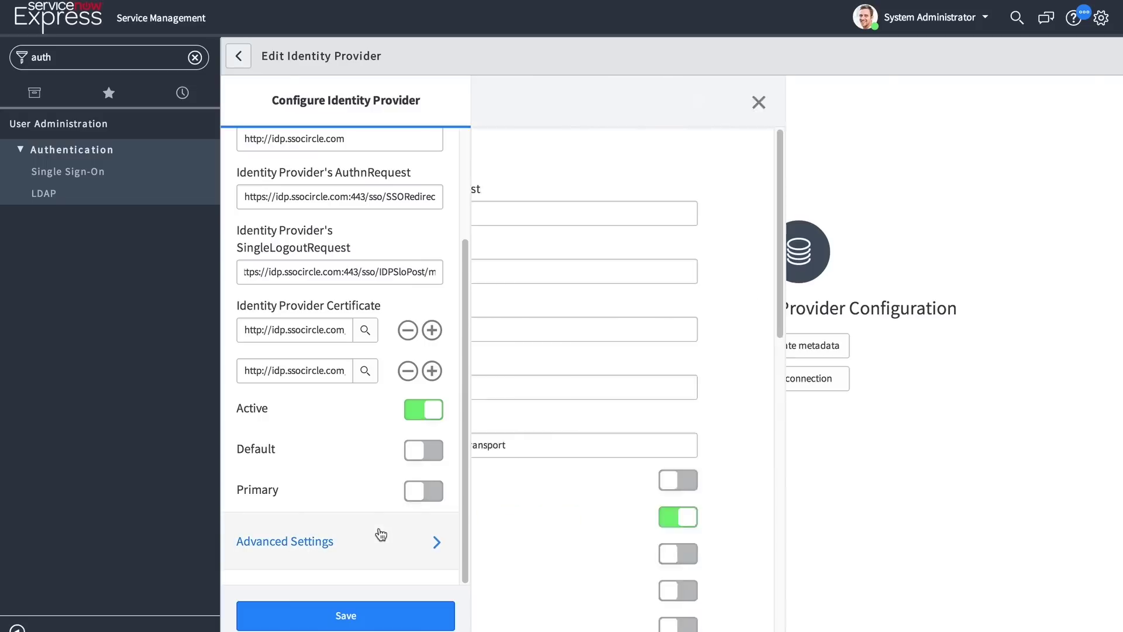
scroll(516, 334, "down", 8)
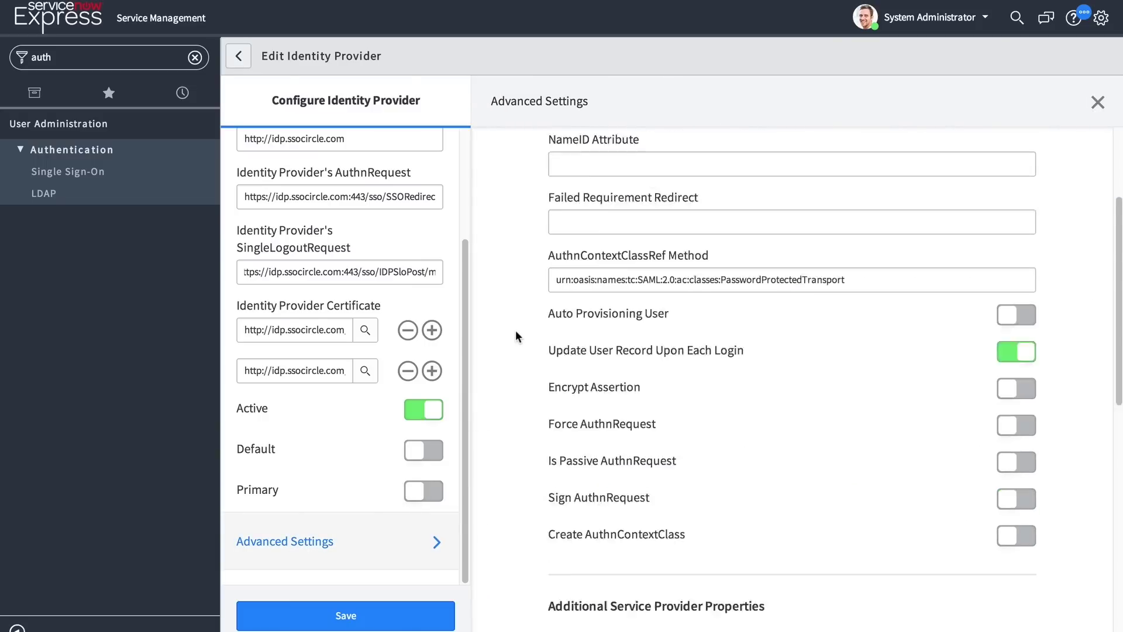
scroll(514, 330, "down", 5)
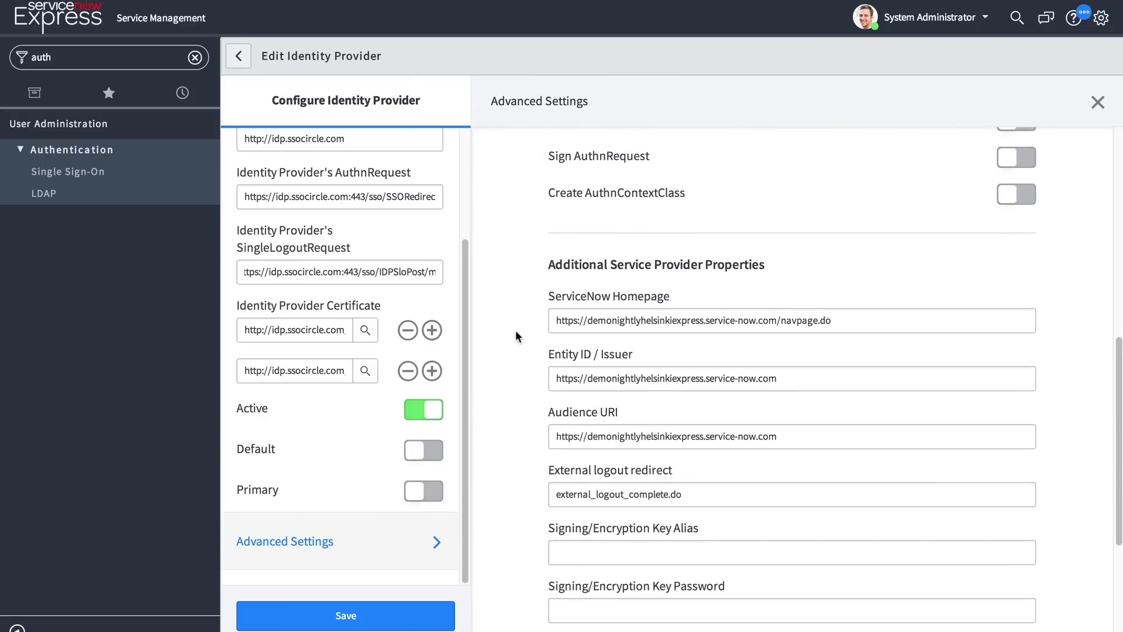
double_click(597, 544)
left_click(523, 521)
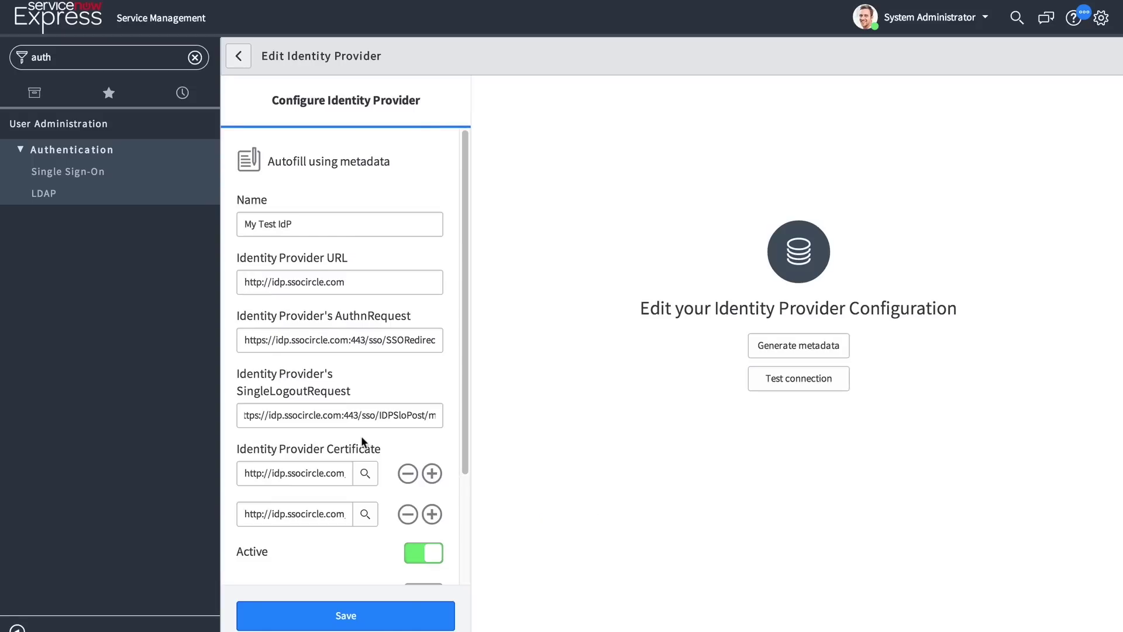
Select the entire Identity Provider URL value
left_click(370, 289)
key("ctrl+a")
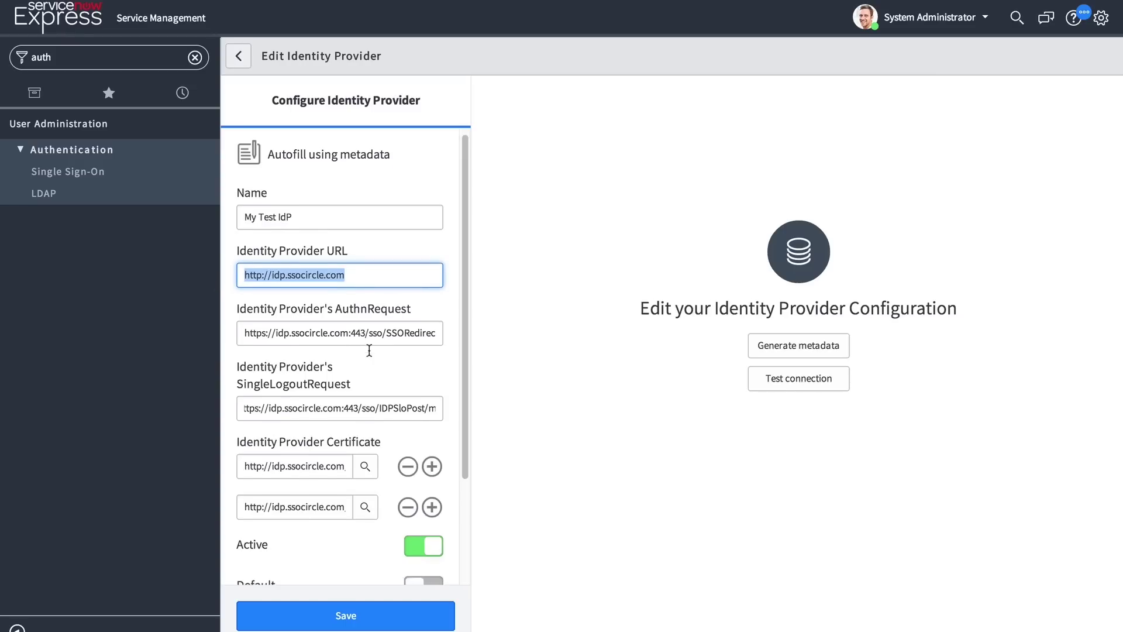
scroll(368, 351, "down", 2)
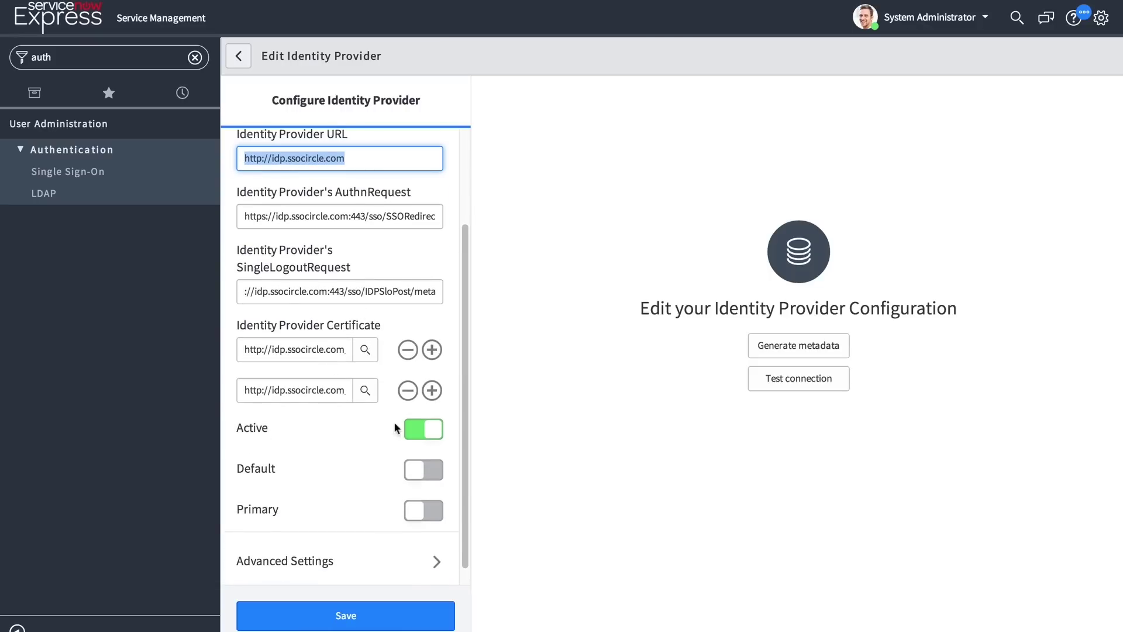
Generate the My Test IdP service provider metadata, select its XML, then return home
left_click(802, 347)
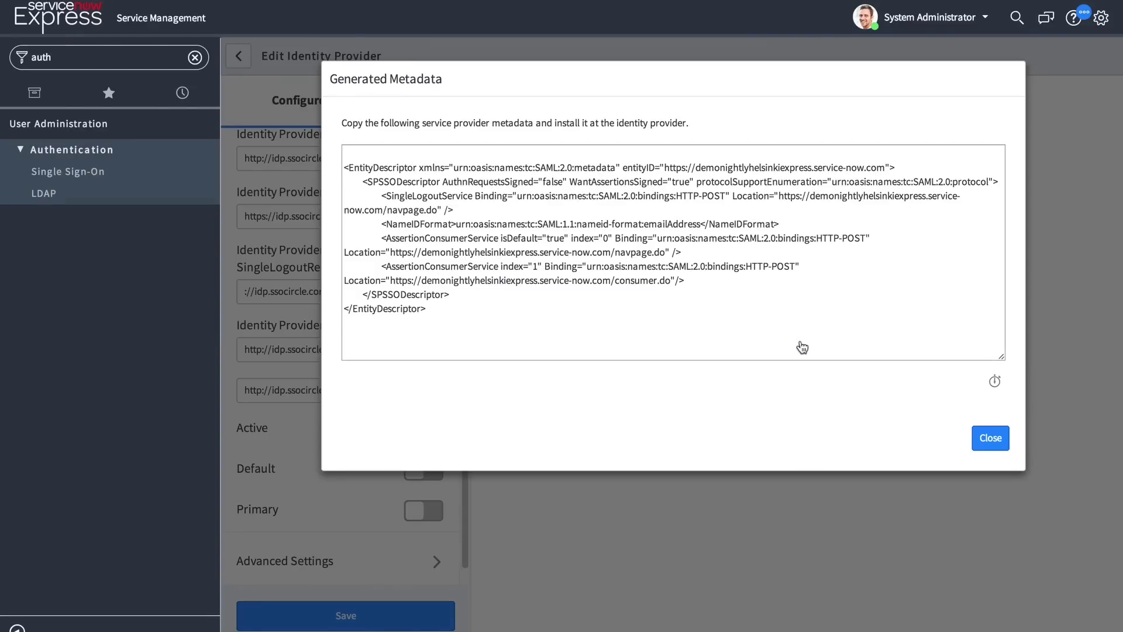
left_click_drag(538, 341, 346, 173)
left_click(82, 26)
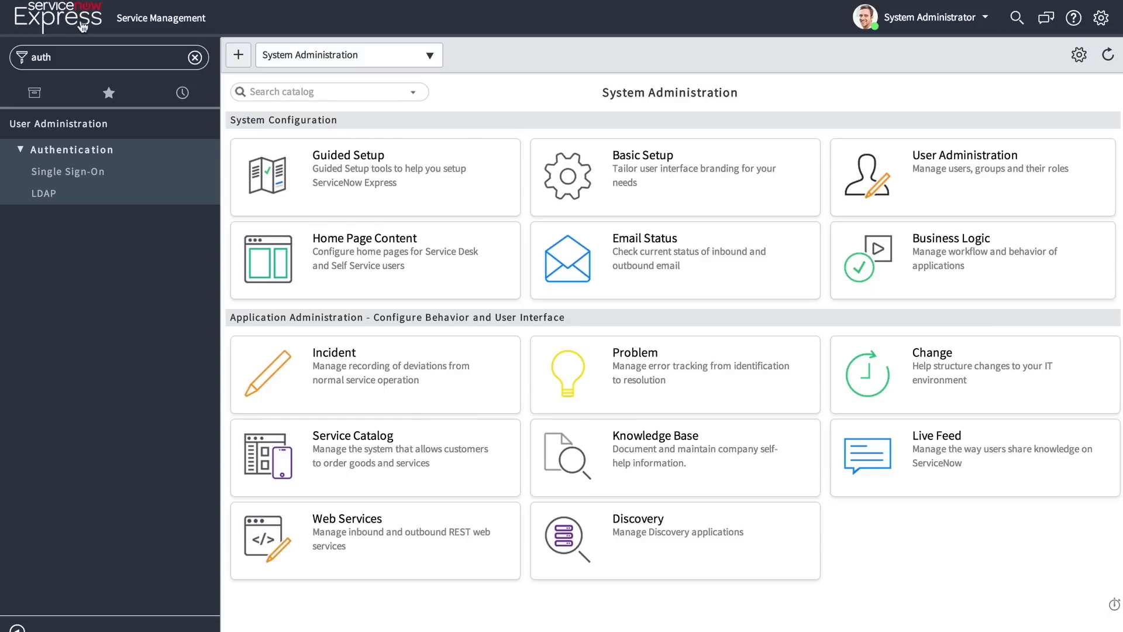
Start Express Guided Setup and open the Users task in the People card
left_click(361, 169)
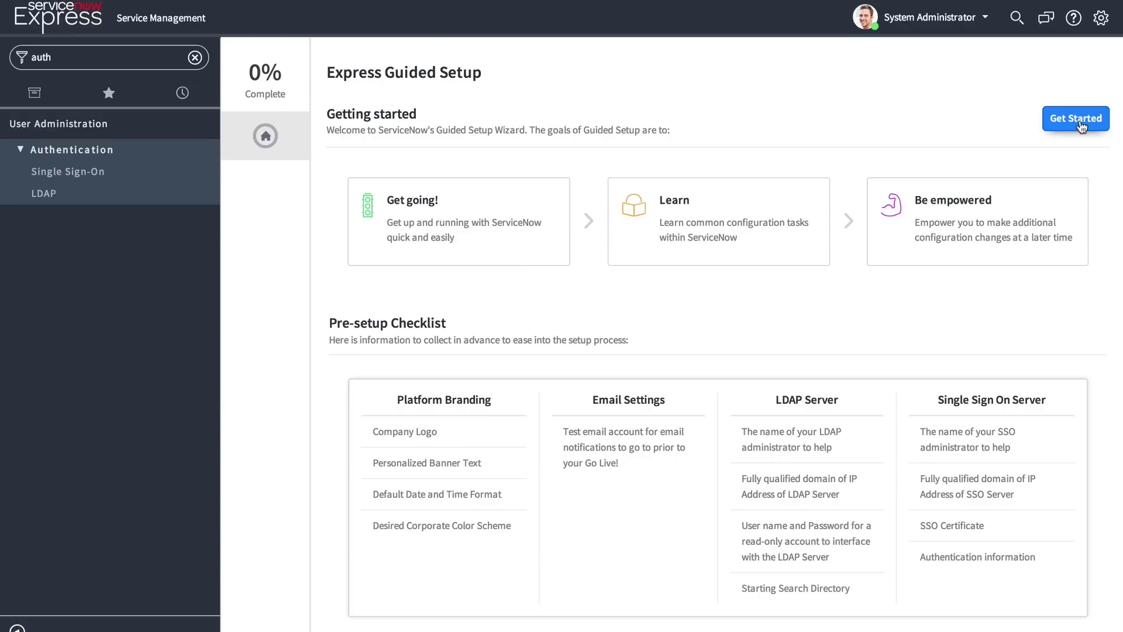
left_click(1079, 122)
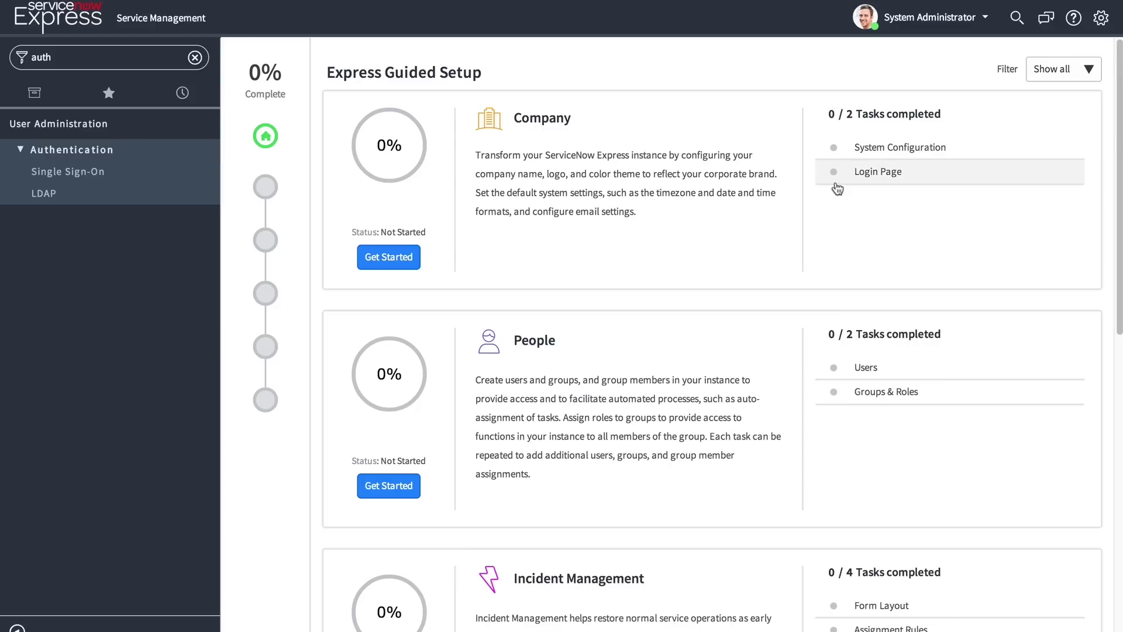
left_click(878, 371)
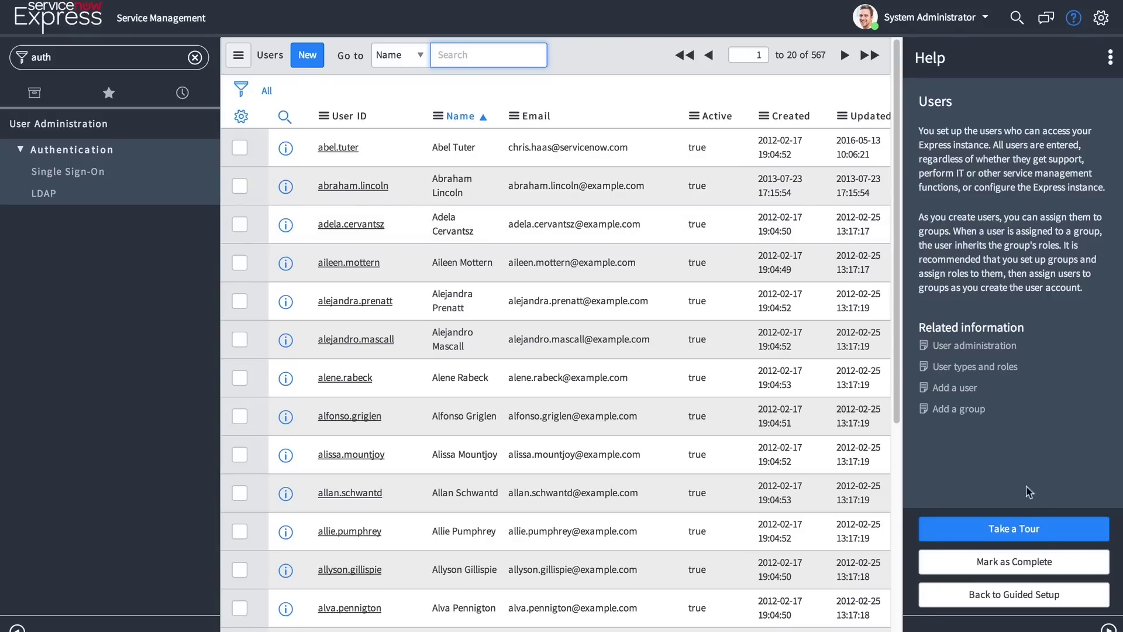
Dismiss the Users list tour, go home, and clear 'auth' from the navigator filter
left_click(1021, 528)
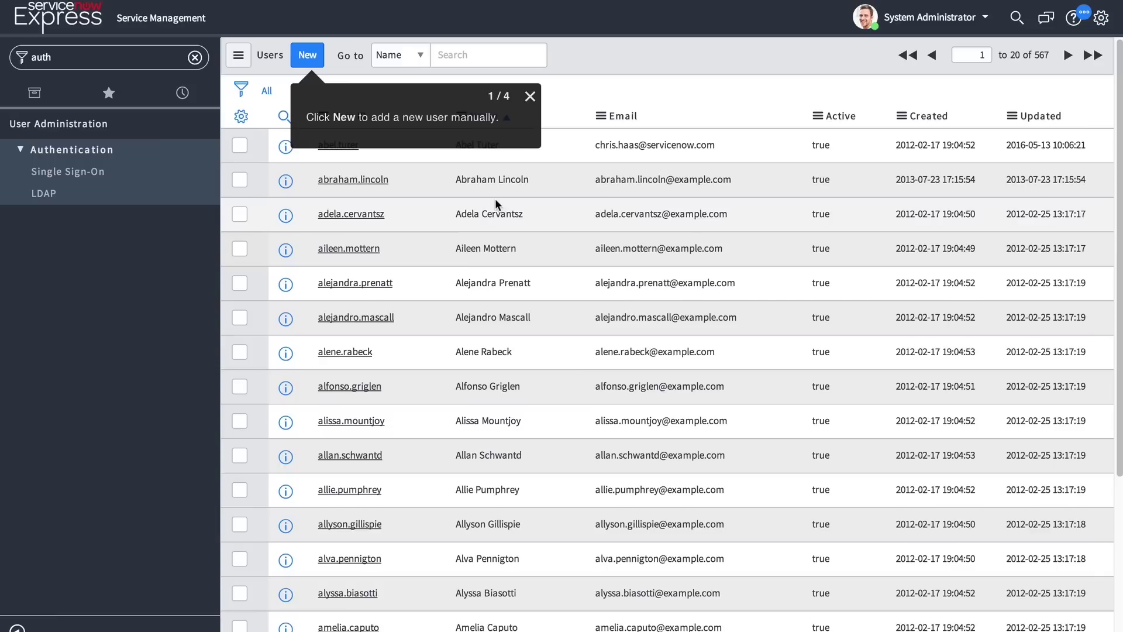
left_click(530, 96)
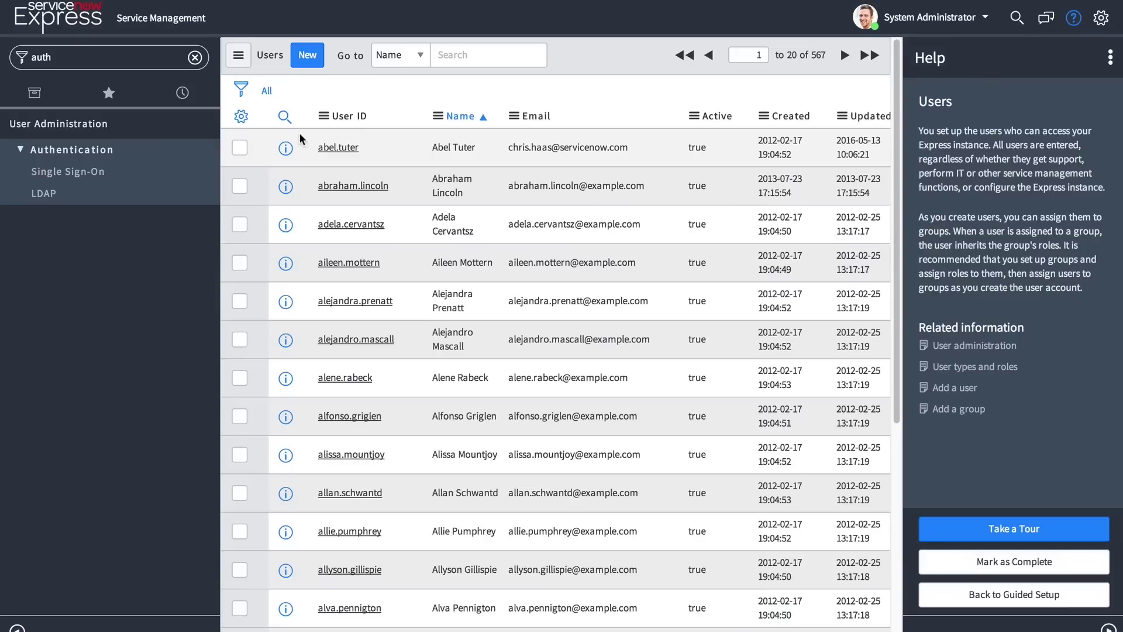
left_click(81, 25)
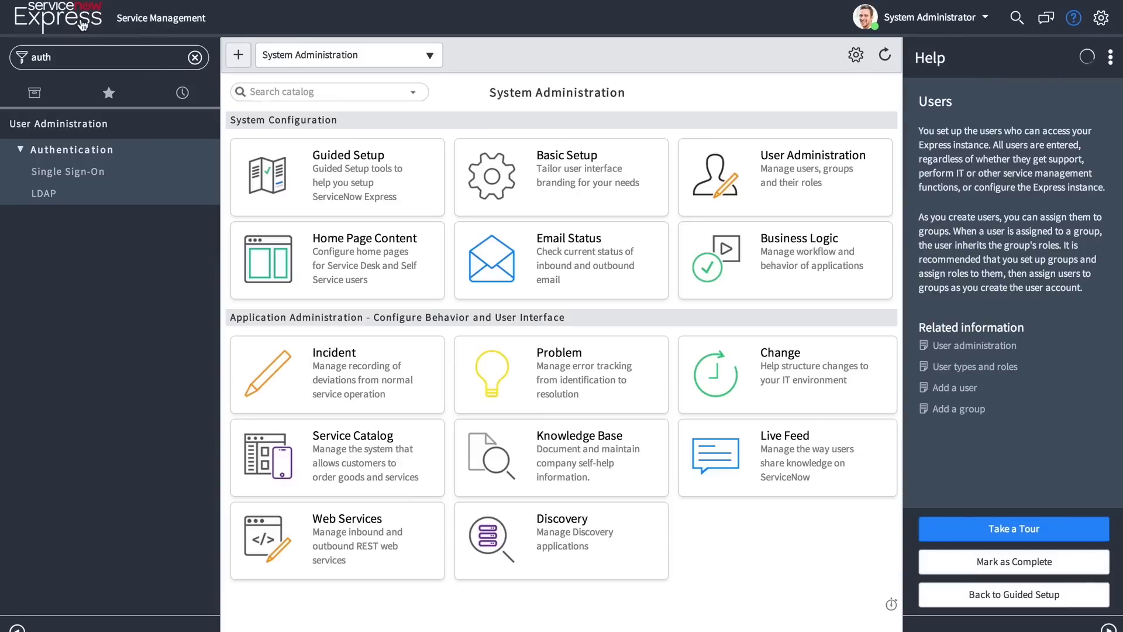
double_click(67, 59)
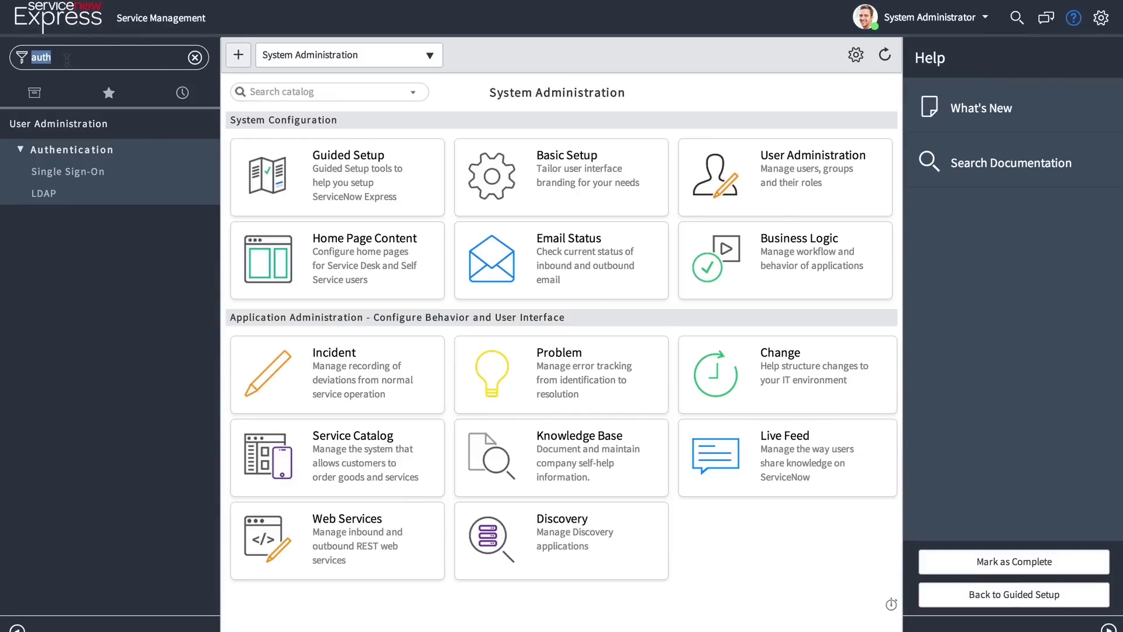
key("BackSpace")
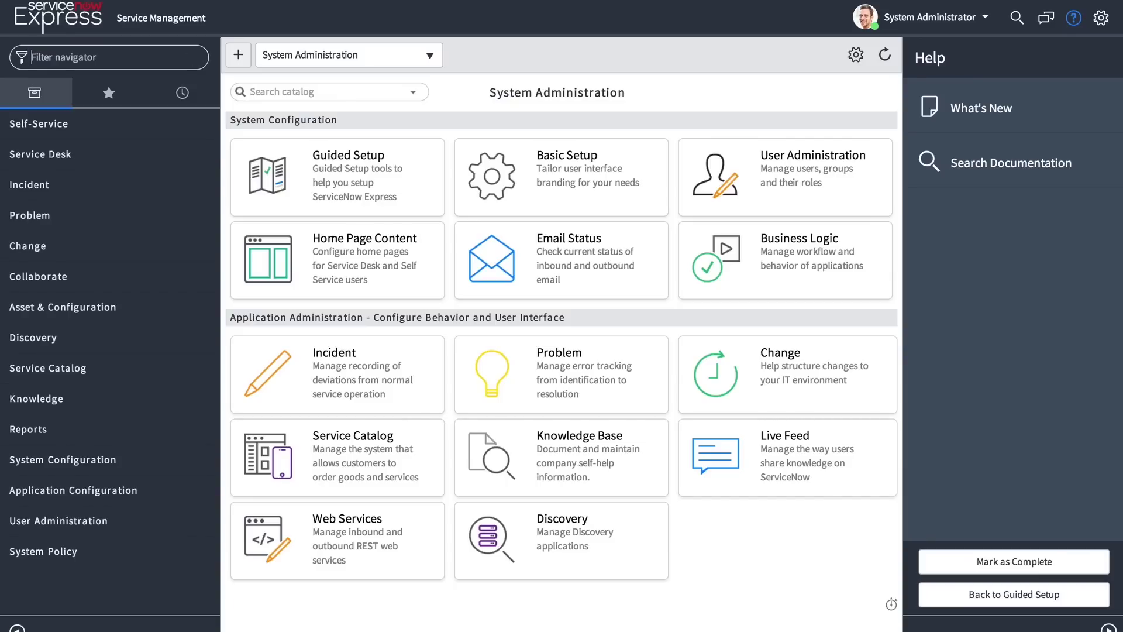
Close Help, filter the navigator for 'sccm', and open Discovery > SCCM Integration > Setup
left_click(1067, 15)
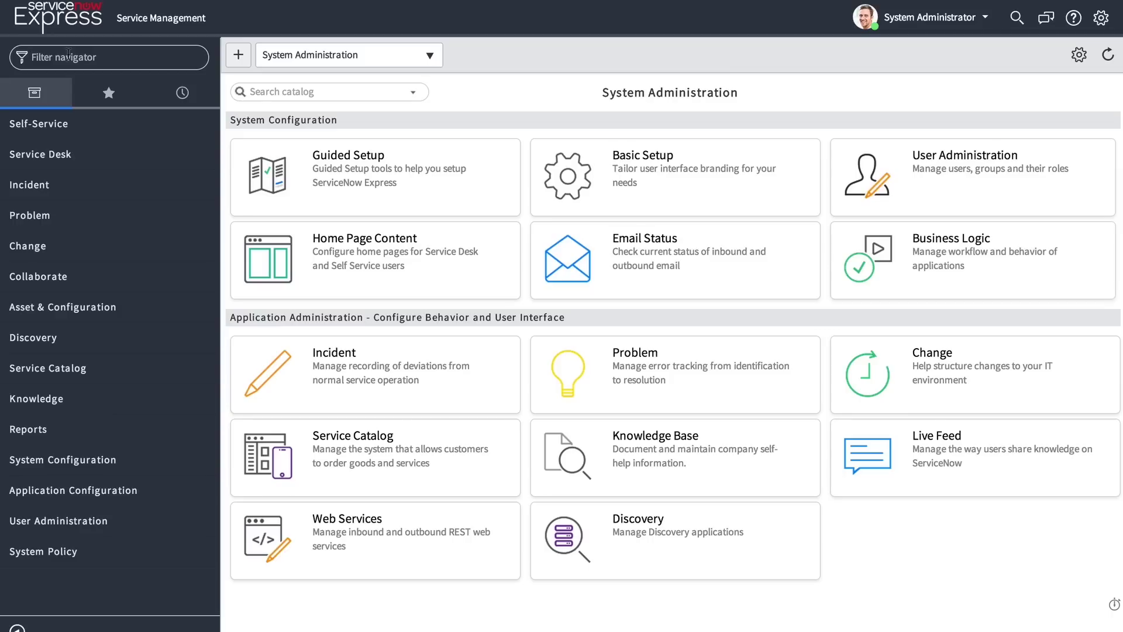
type("vm")
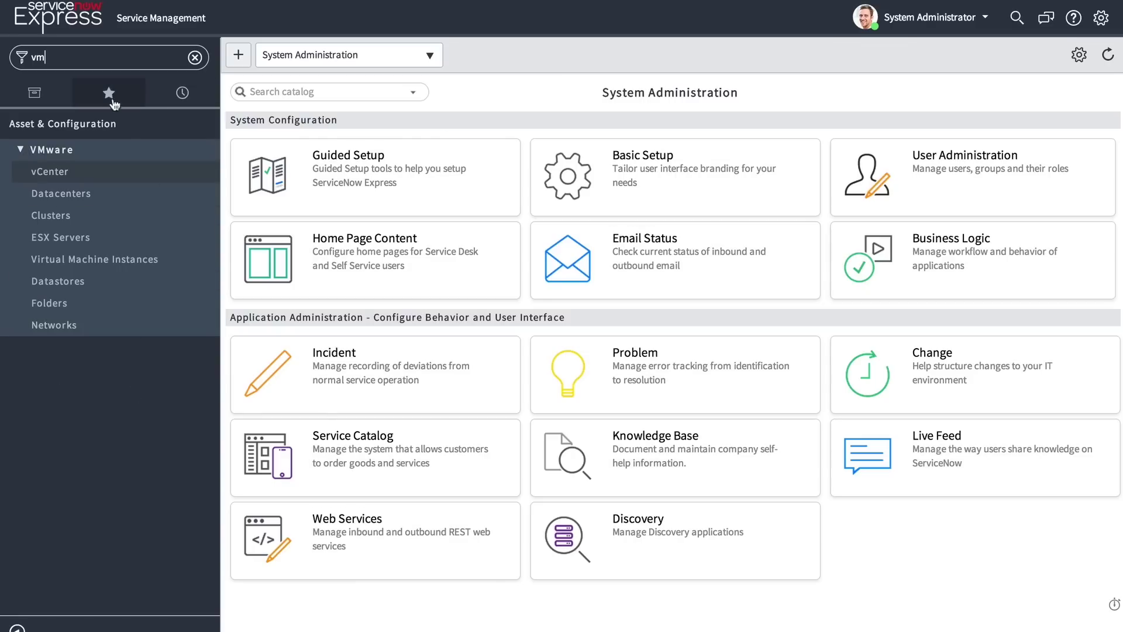
left_click(83, 63)
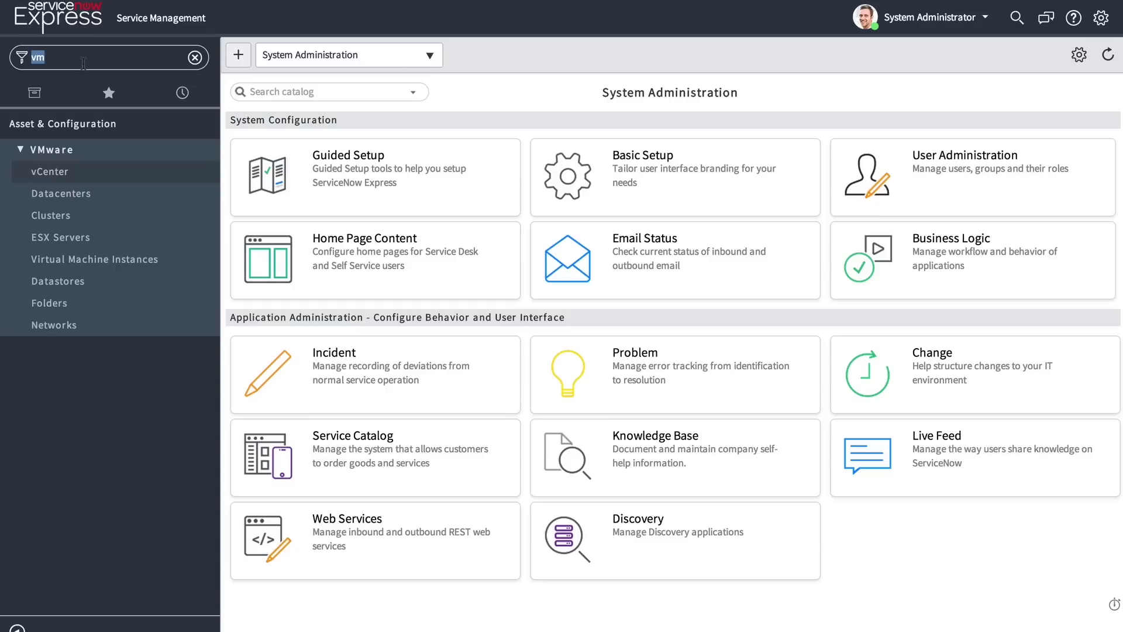
type("sccm")
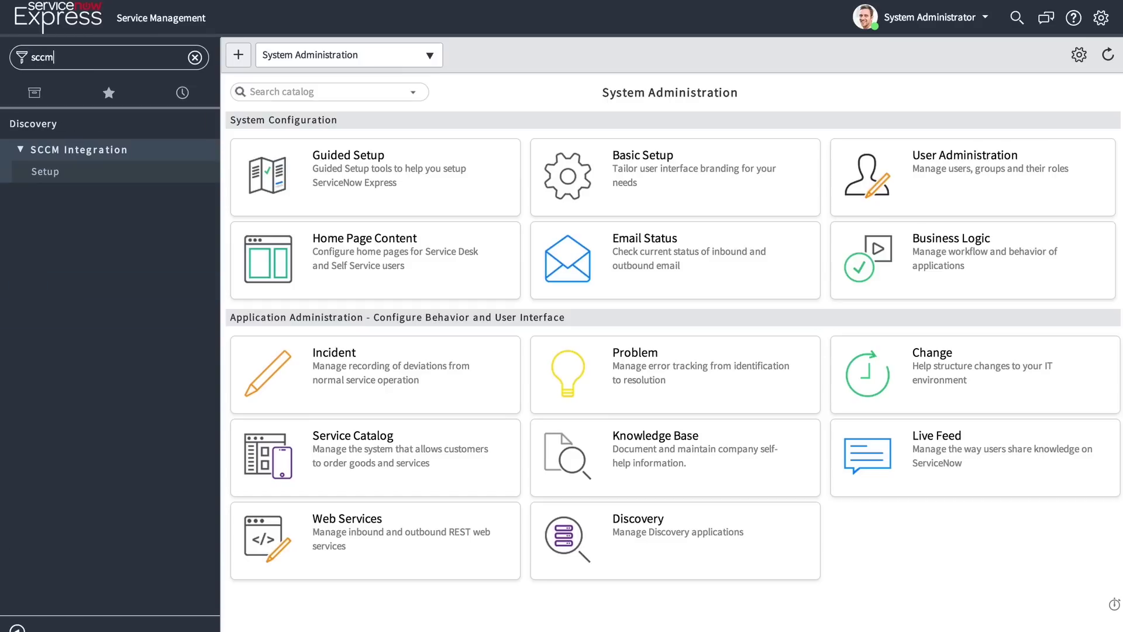
left_click(53, 169)
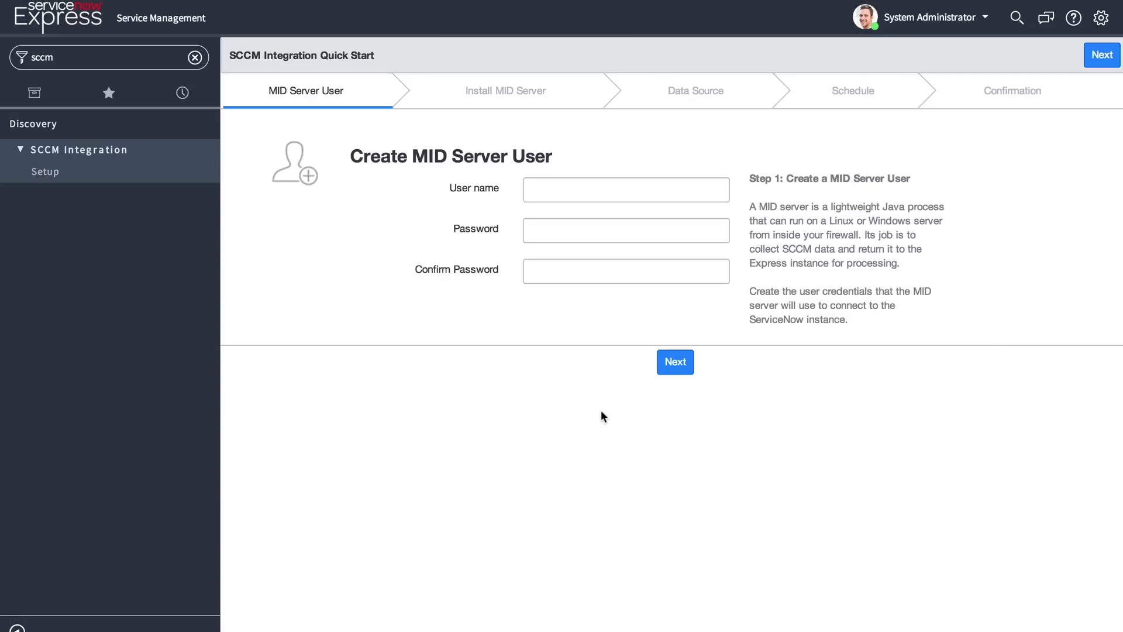
Filter the navigator for 'business' and open Asset & Configuration > Business Services
left_click(85, 59)
type("business")
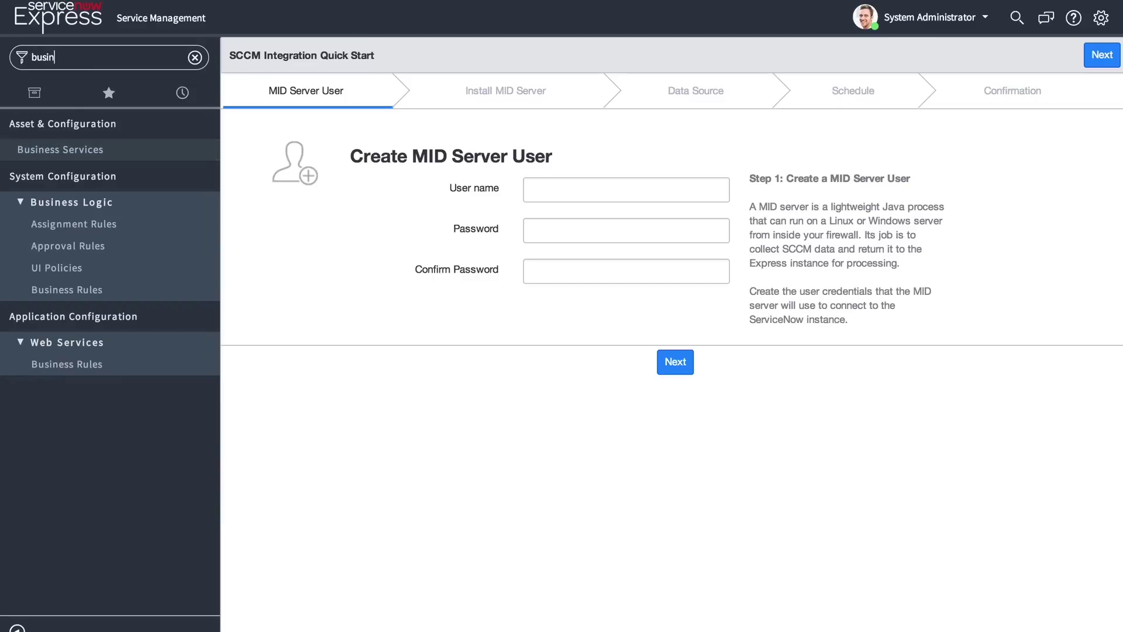
left_click(79, 153)
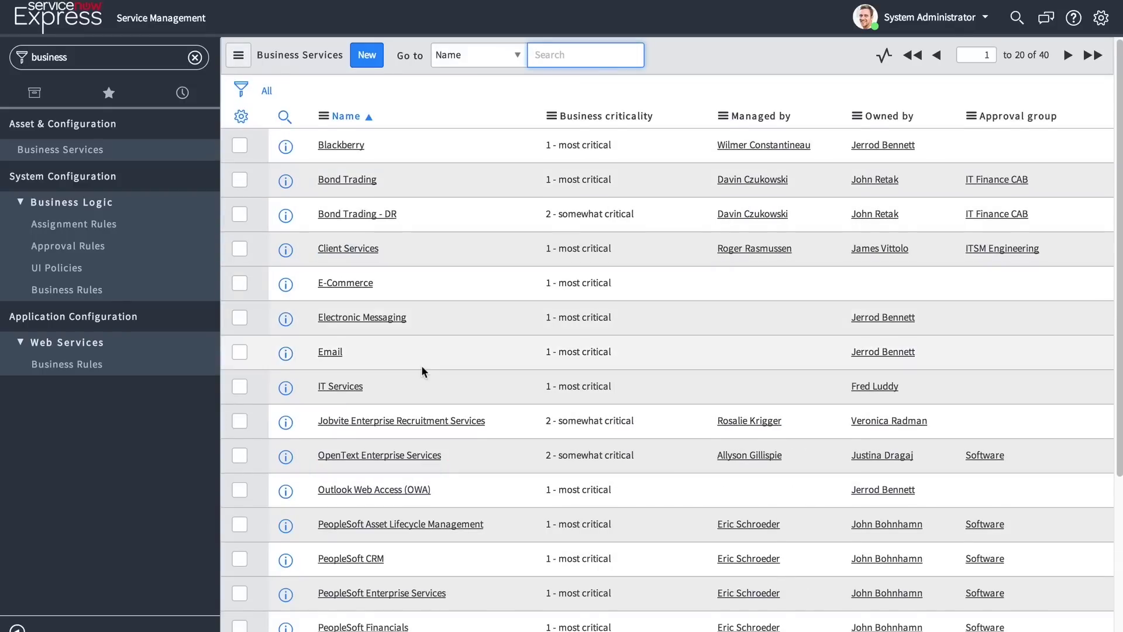
scroll(422, 368, "down", 1)
Inspect the Email service's dependency map, its related incidents and map settings
left_click(286, 331)
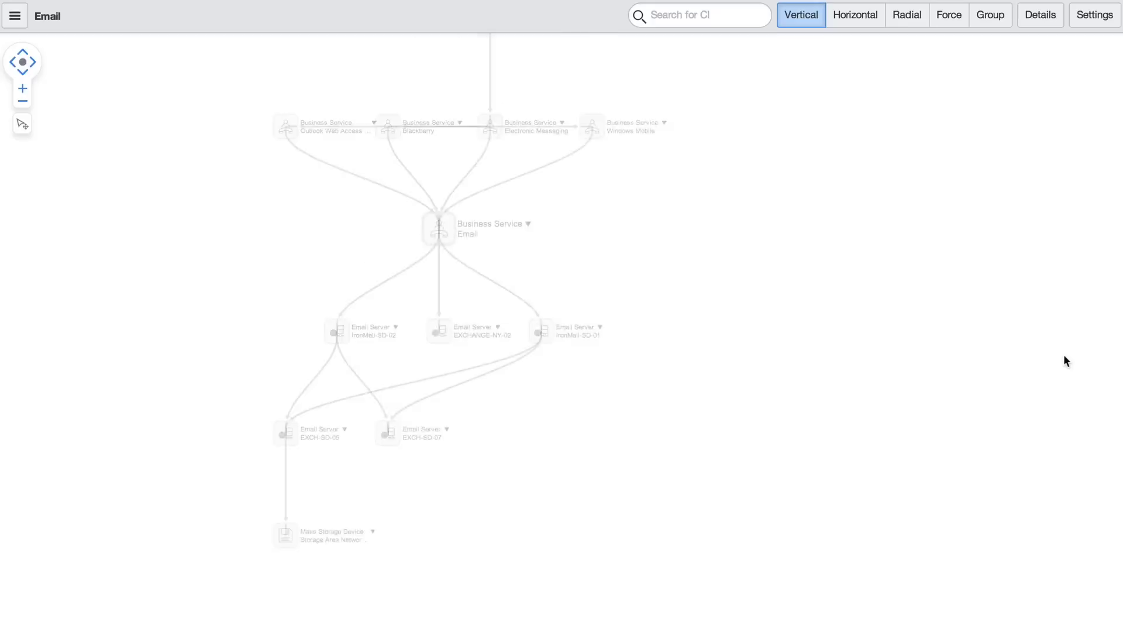
left_click(1052, 26)
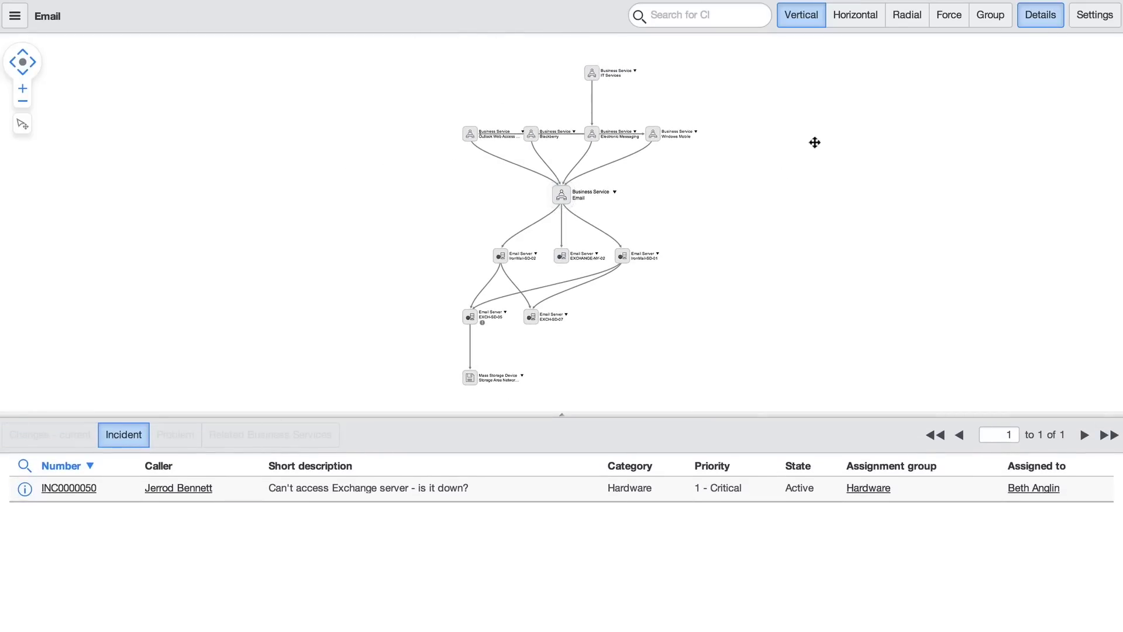
left_click(1110, 22)
scroll(1056, 129, "down", 5)
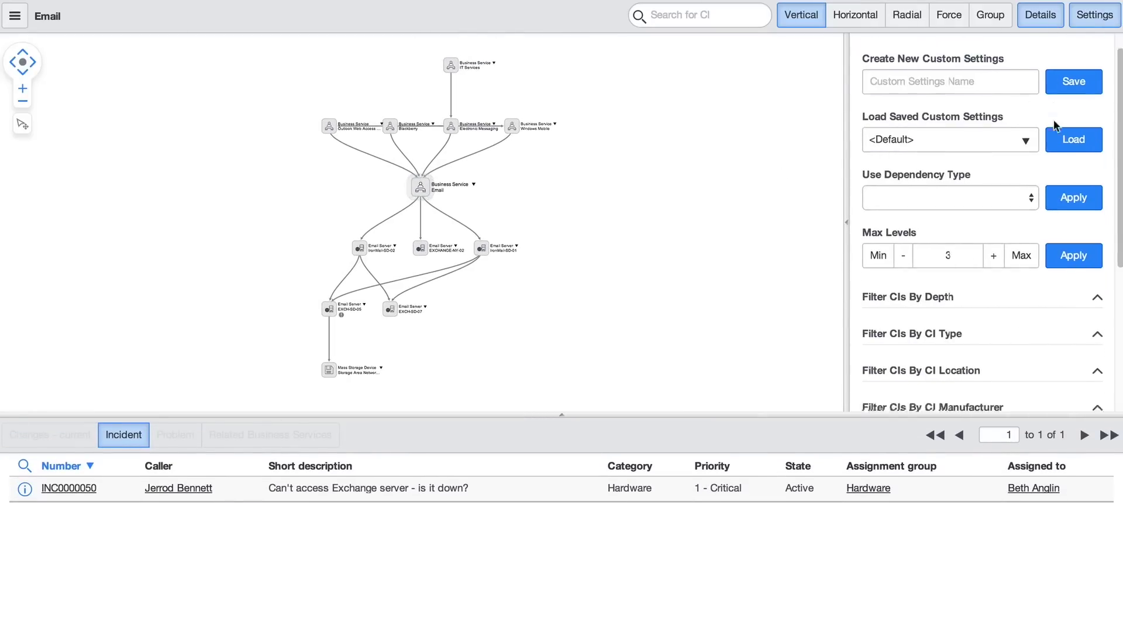
left_click(1100, 19)
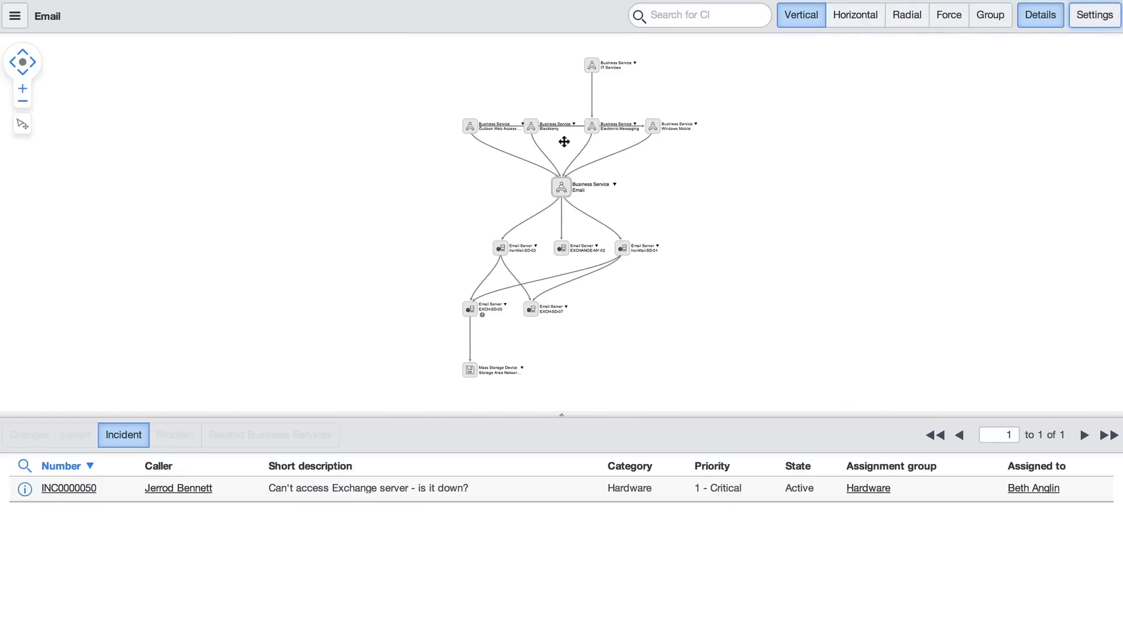
scroll(564, 141, "up", 5)
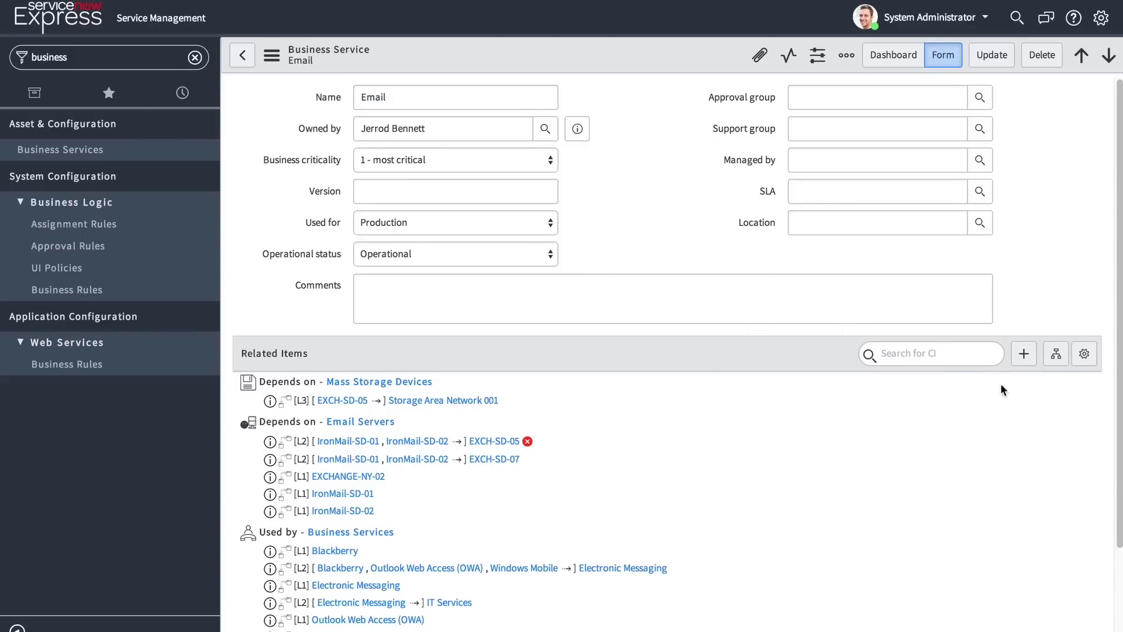
Add Depends on (Parent) relationships from Email to *ANNIE-IBM, *ASSET-IBM and *BETH-IBM
left_click(1022, 358)
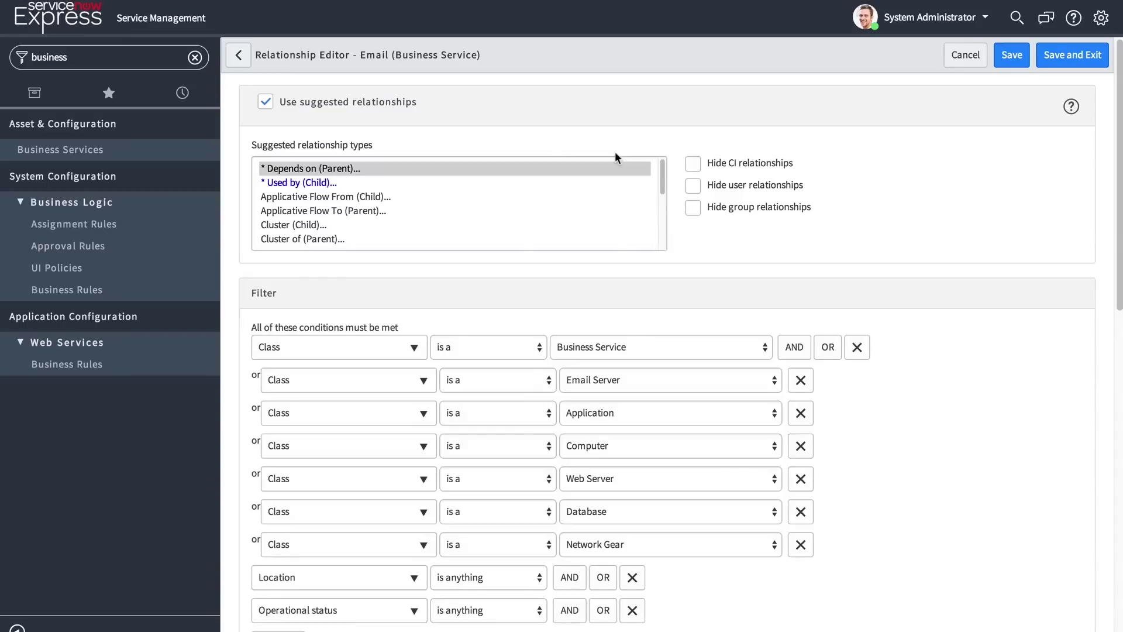
left_click(342, 170)
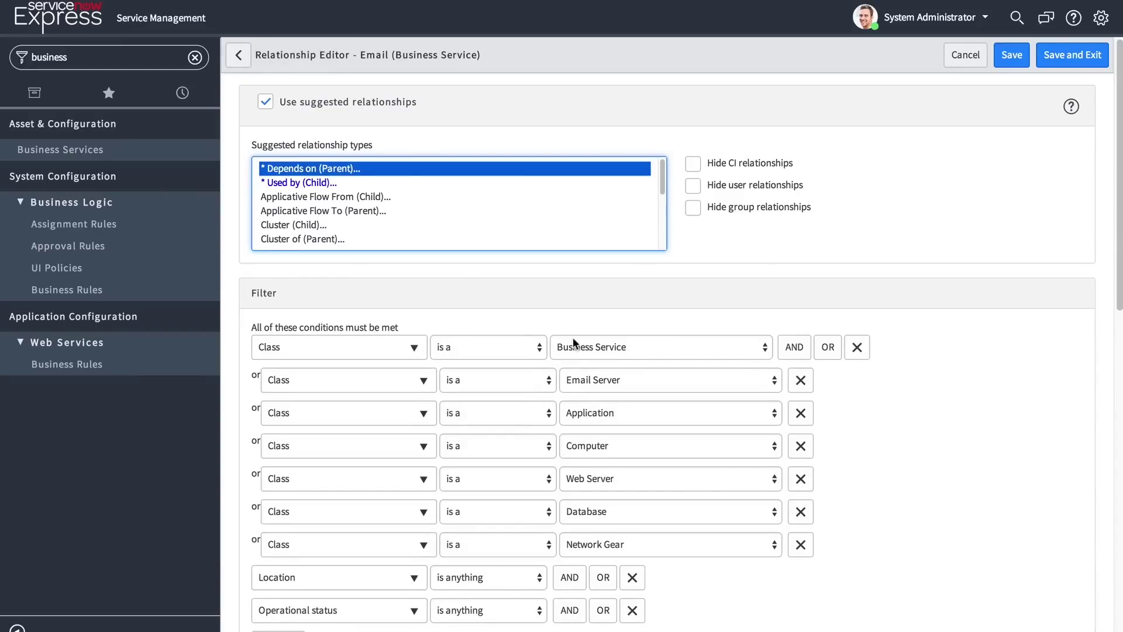
scroll(574, 340, "down", 7)
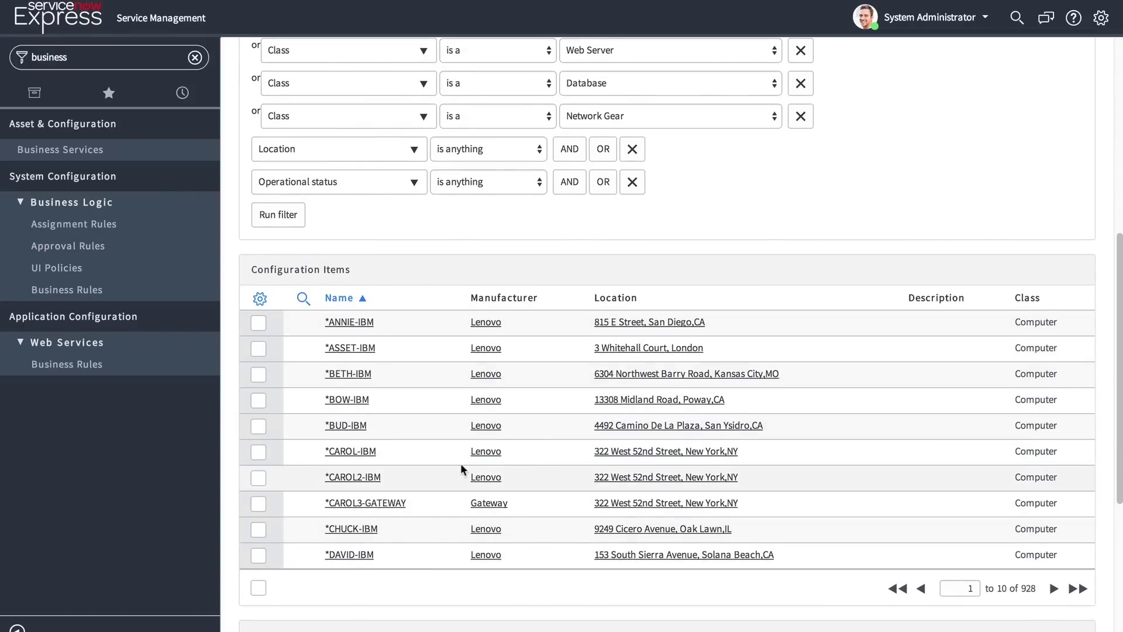
left_click(258, 323)
left_click(258, 348)
left_click(258, 374)
scroll(542, 485, "down", 5)
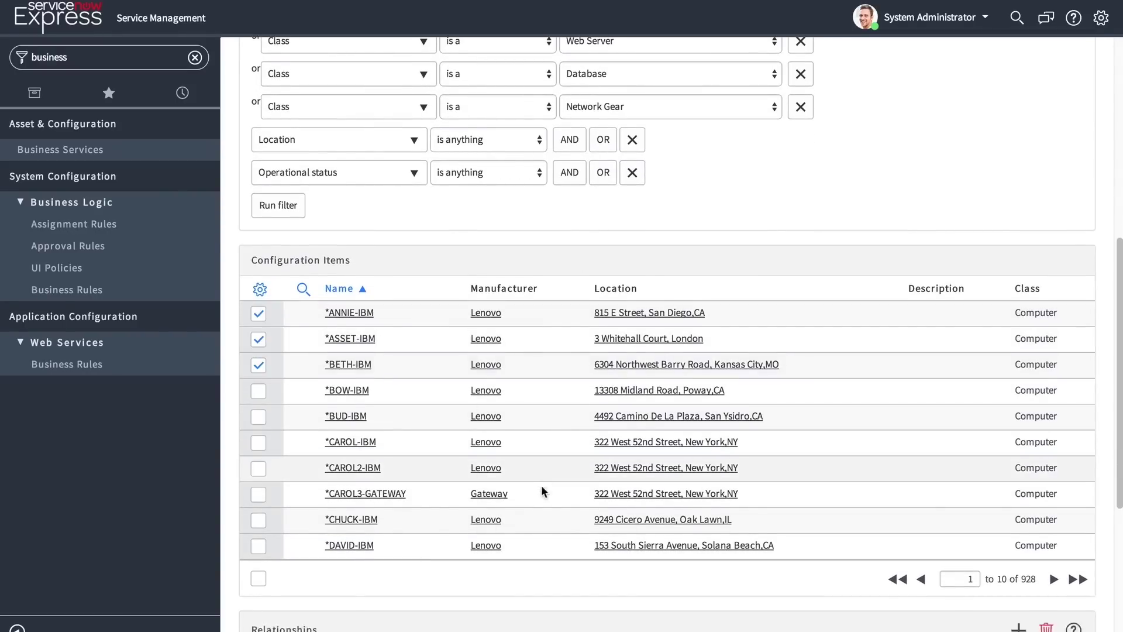
scroll(542, 485, "down", 1)
left_click(1018, 338)
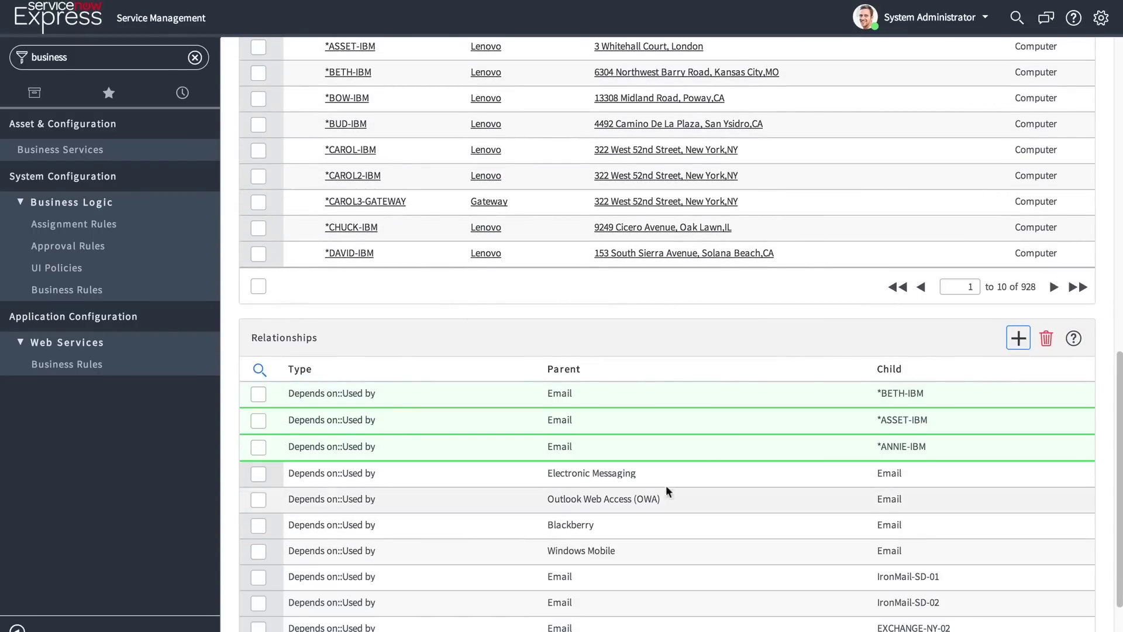
scroll(730, 420, "down", 2)
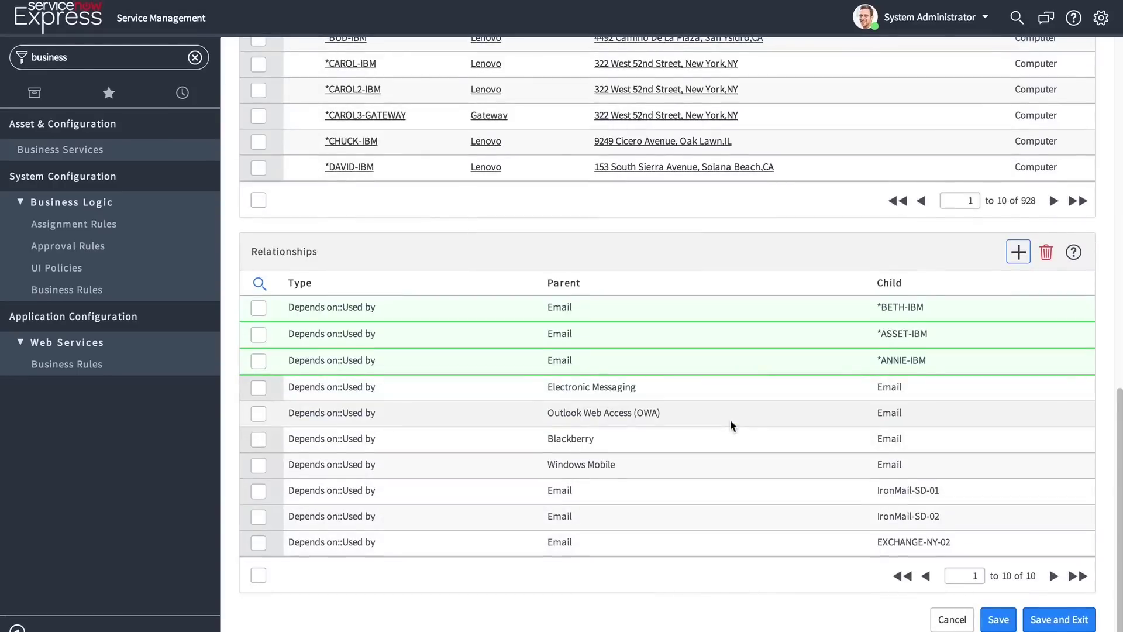
Save and exit the relationship editor, confirm the CMDB change, and review Email's related items
left_click(1047, 618)
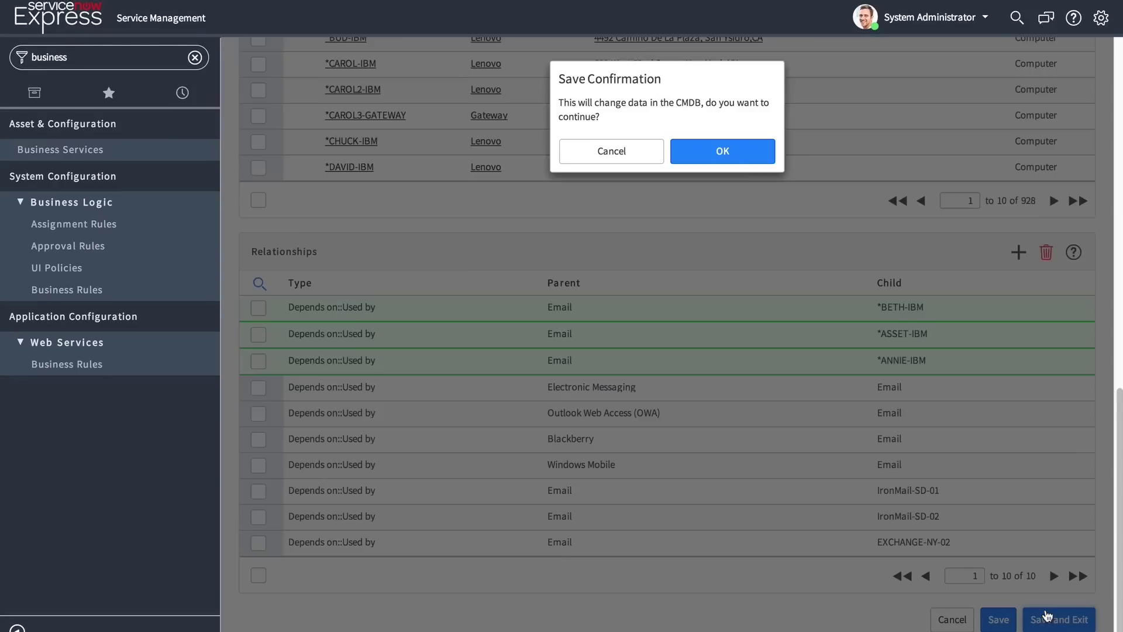
left_click(733, 151)
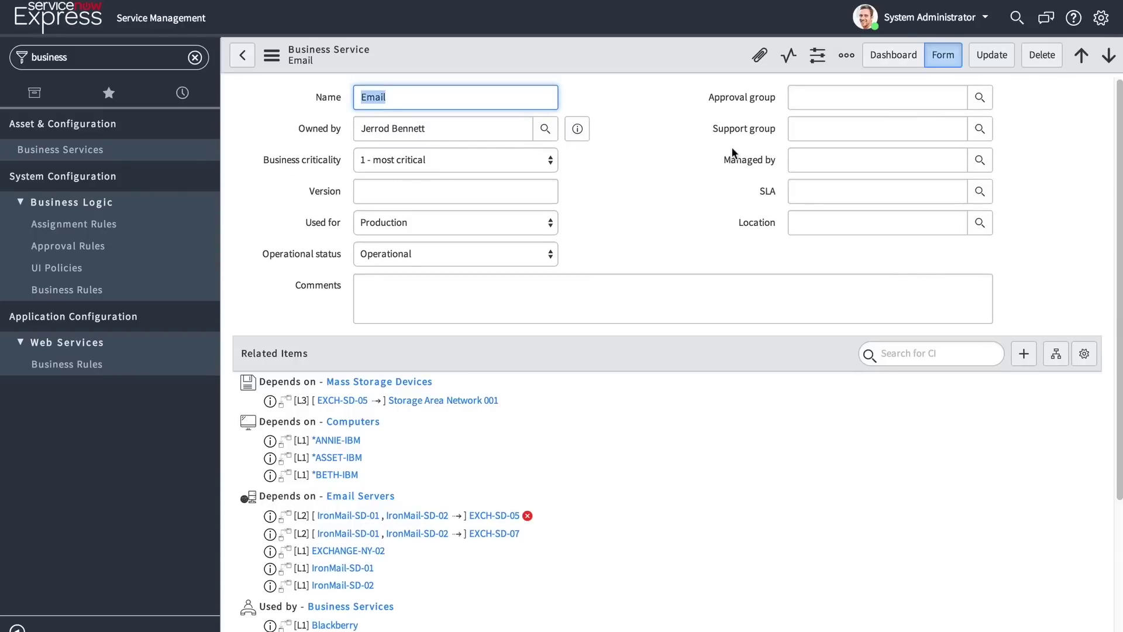
scroll(739, 598, "down", 5)
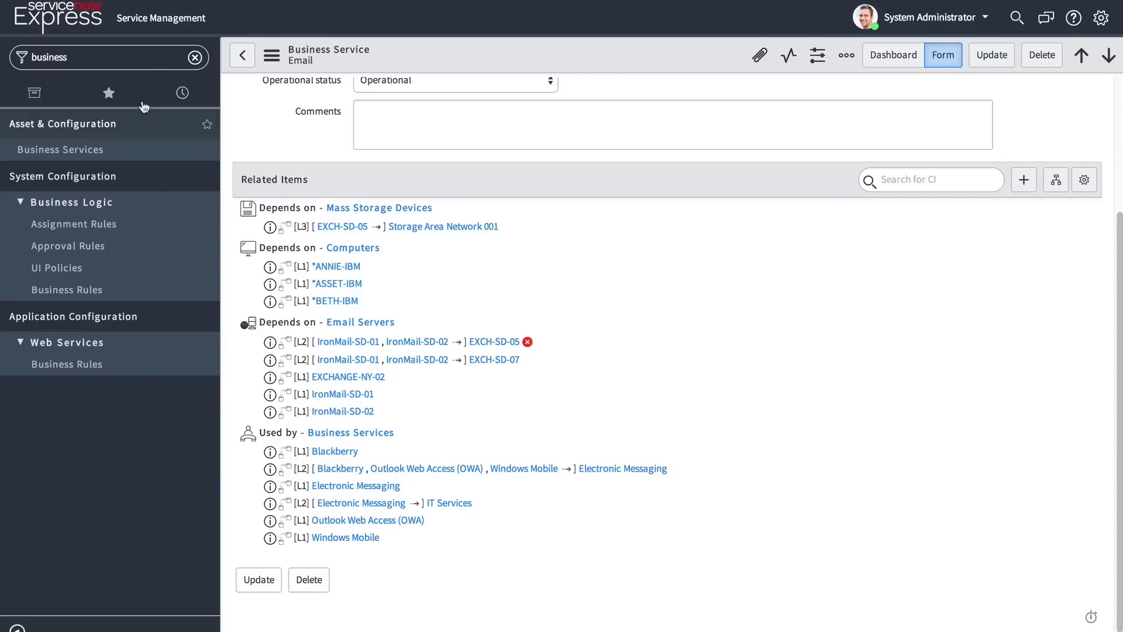
left_click(97, 60)
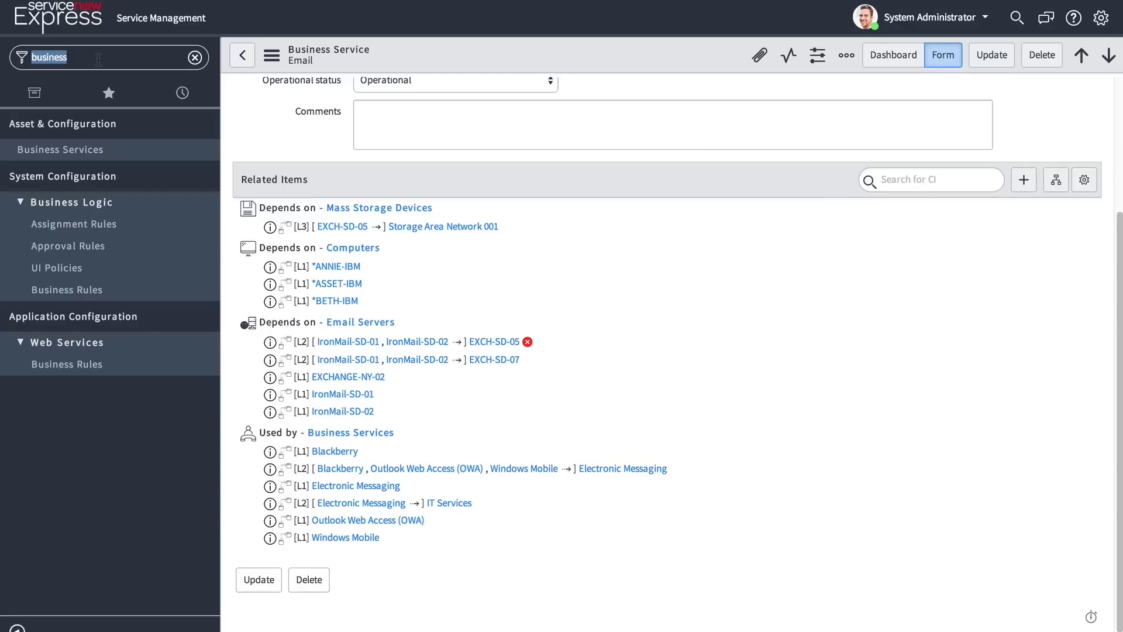
In the record producer's Generated Record Data, look up the execution plan and begin adding a task
type("record prod")
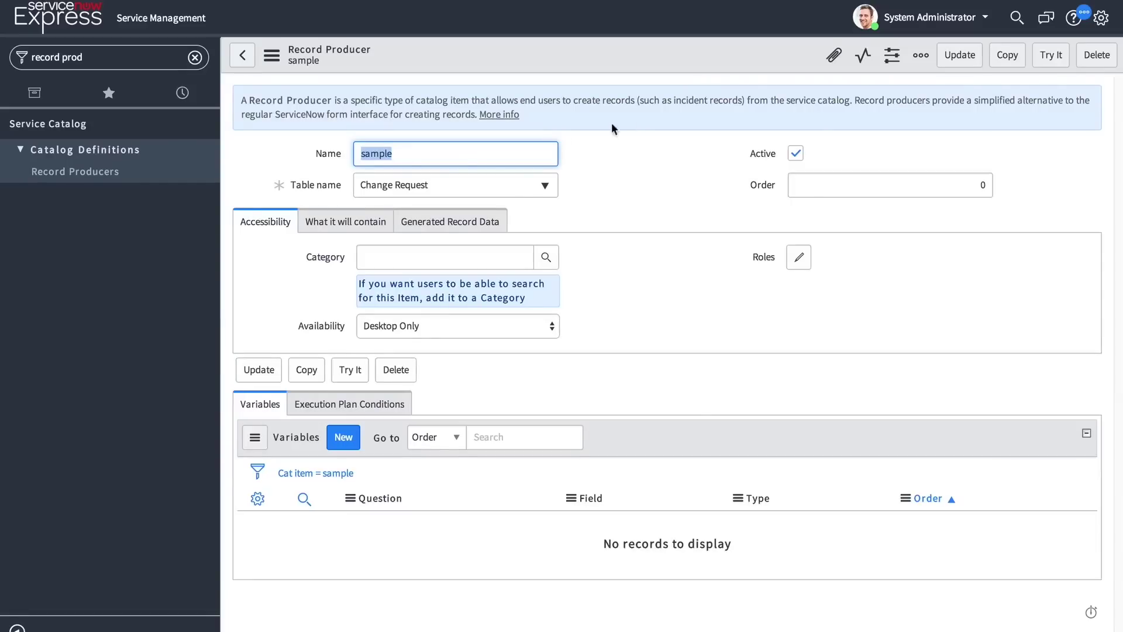
left_click(448, 222)
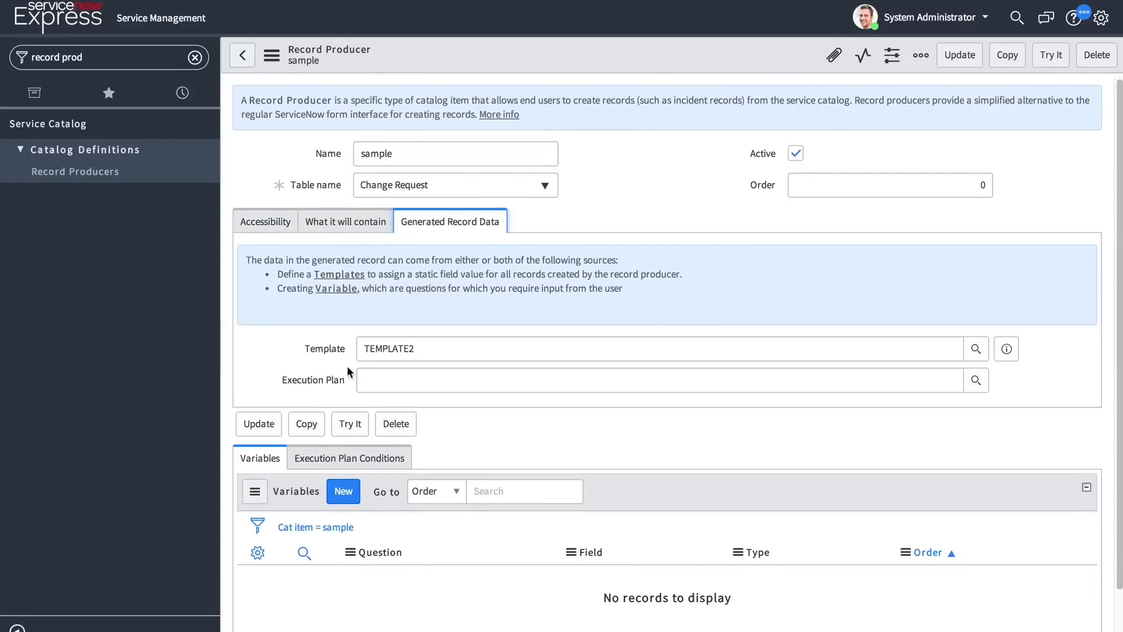
left_click(413, 387)
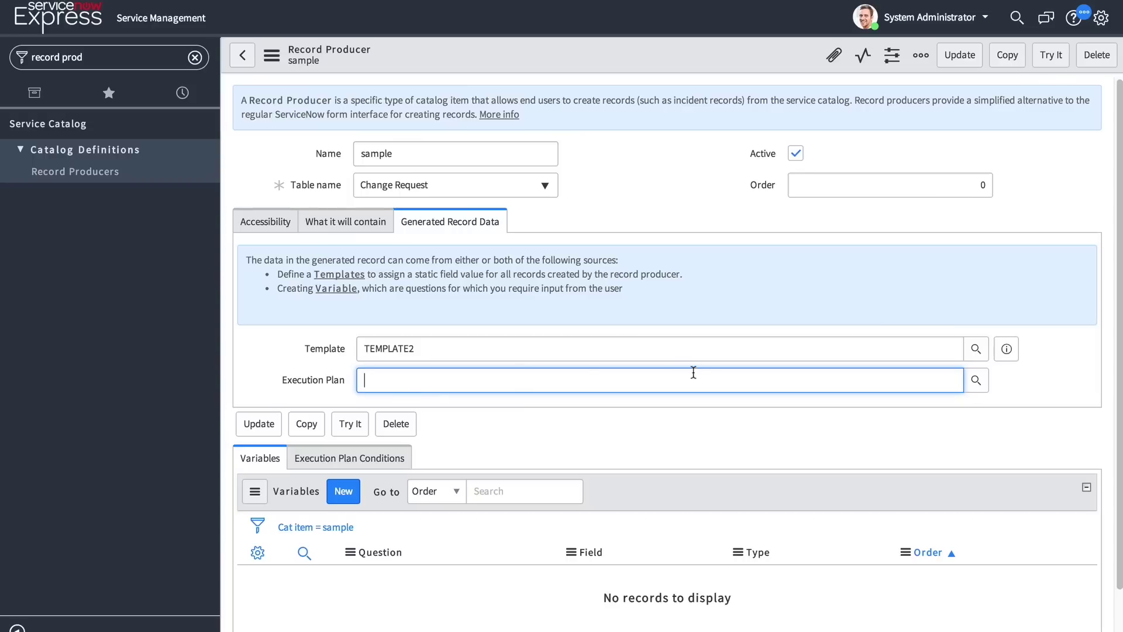
left_click(976, 381)
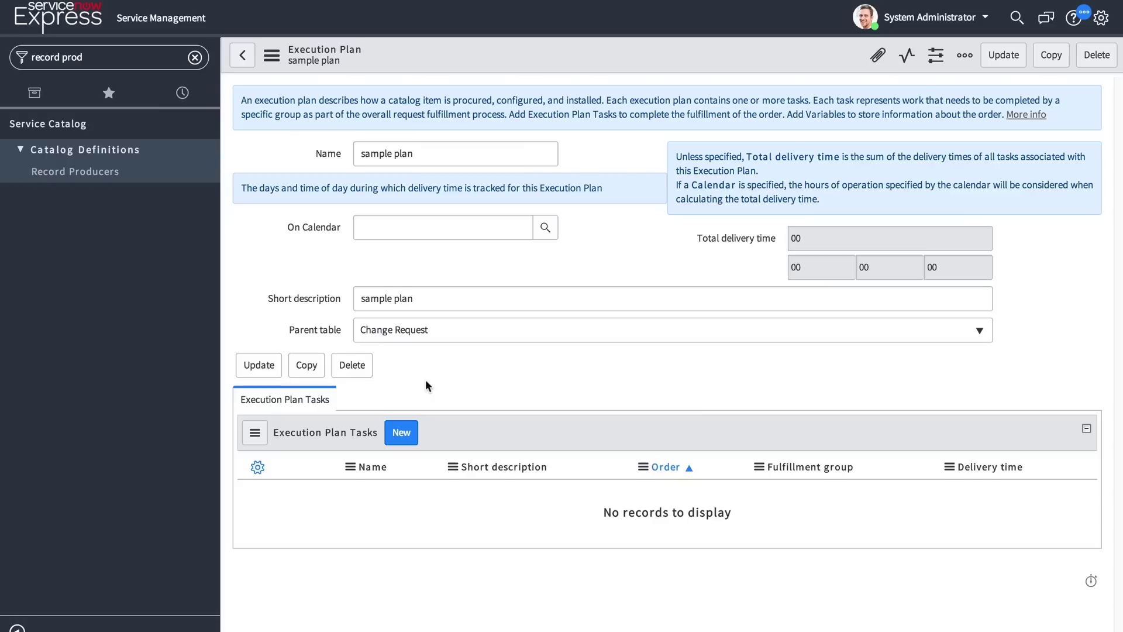
left_click(401, 433)
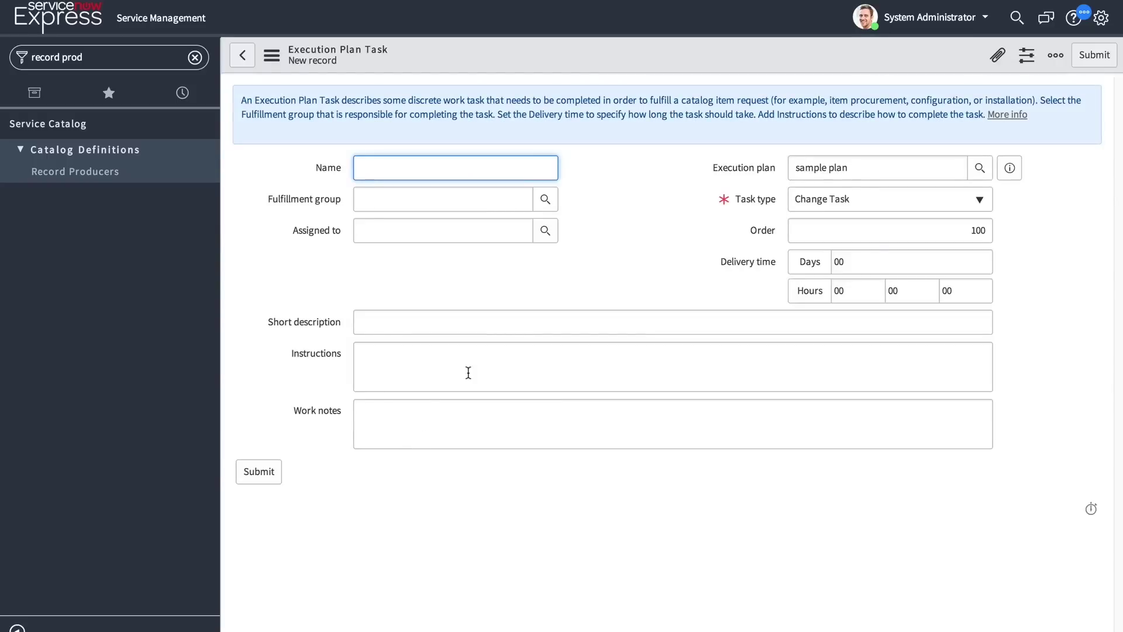
Set the new execution plan task's type to Change Task and submit it
left_click(833, 197)
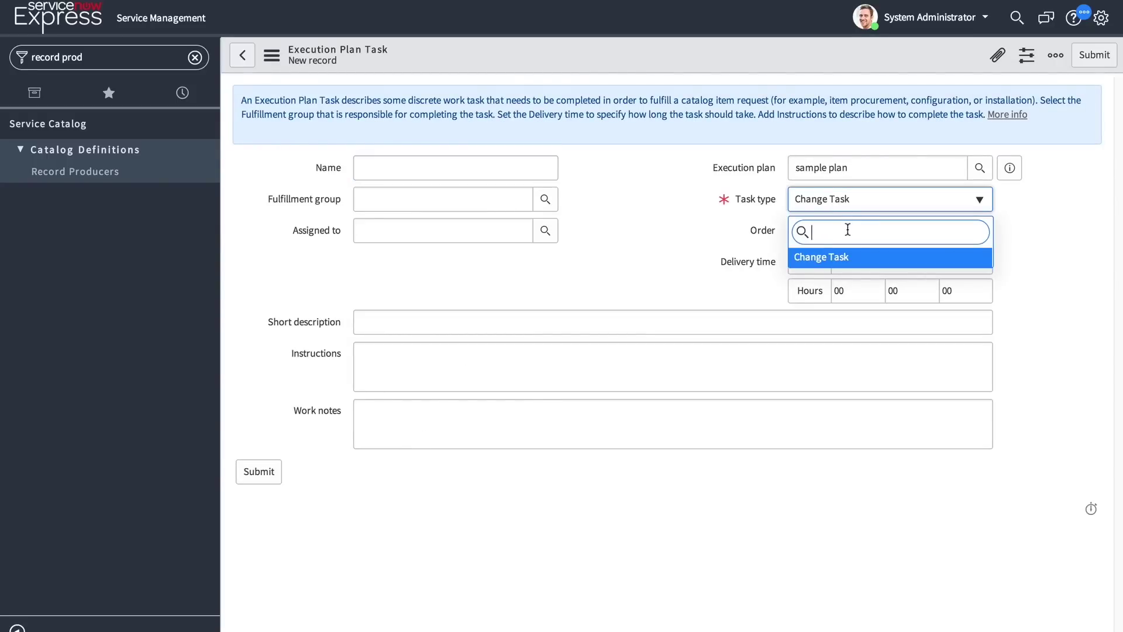
left_click(830, 256)
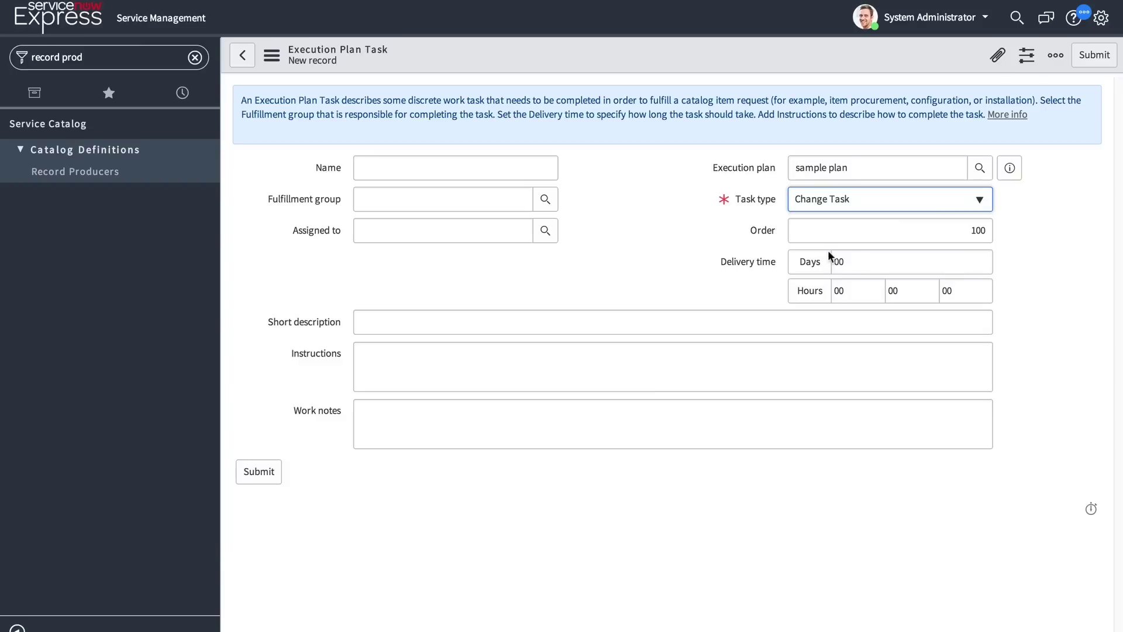
left_click(665, 282)
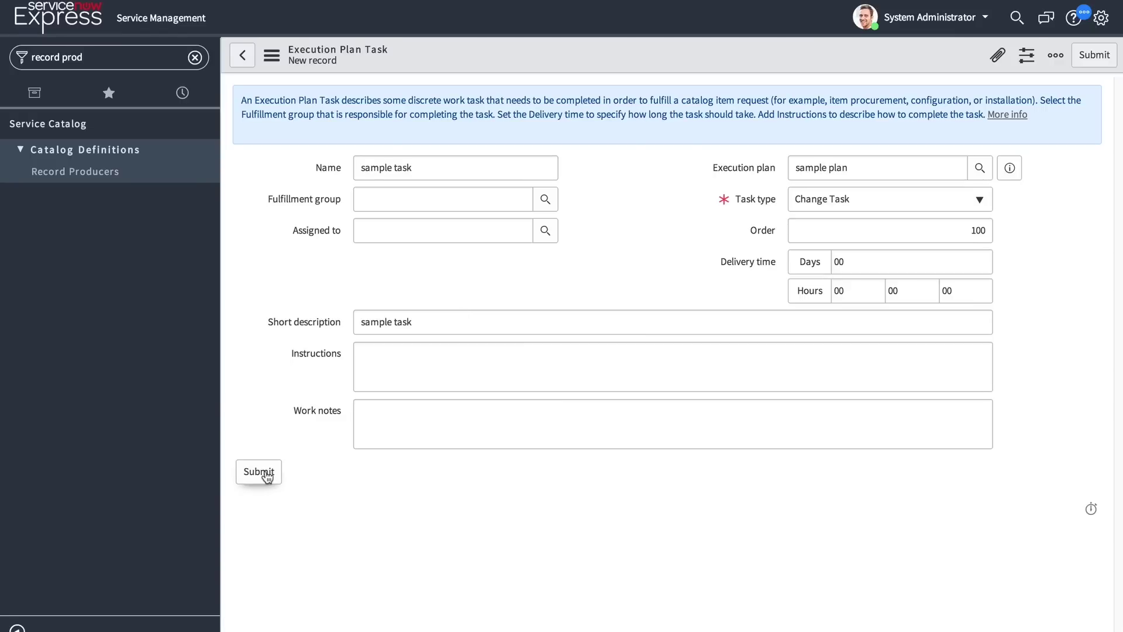
left_click(265, 474)
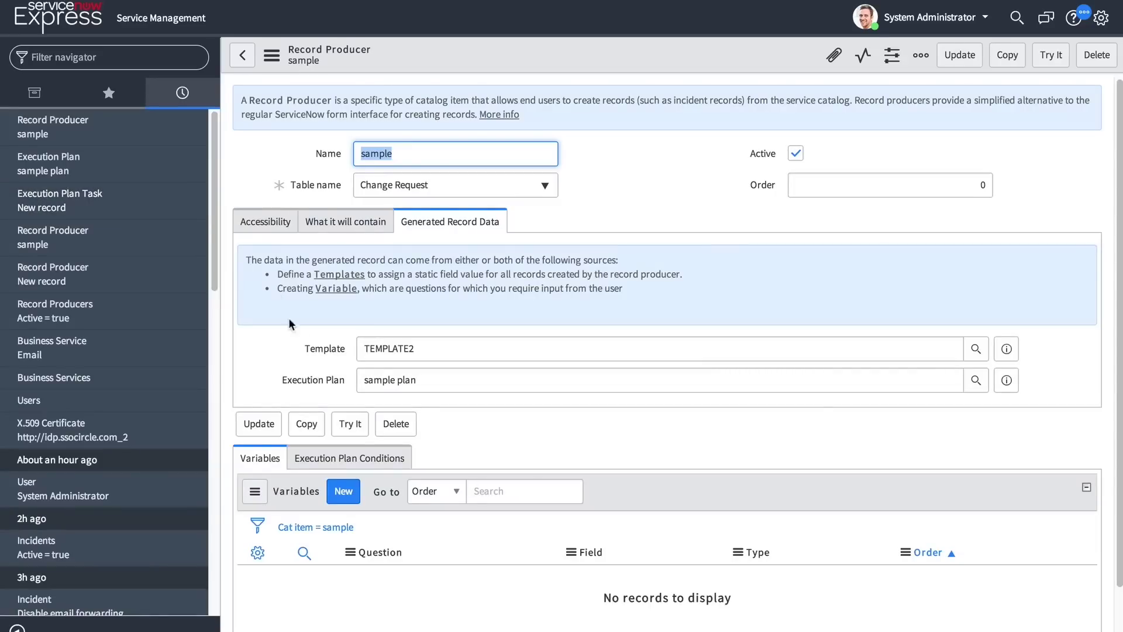
Create a new execution plan condition using sample task and submit it
left_click(396, 463)
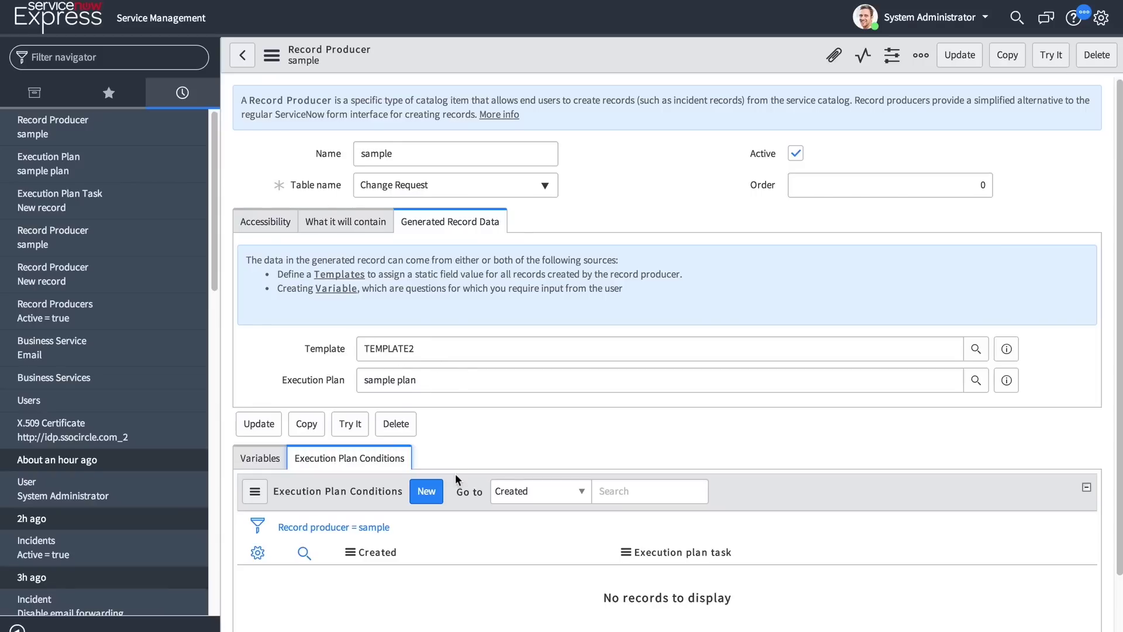
left_click(425, 494)
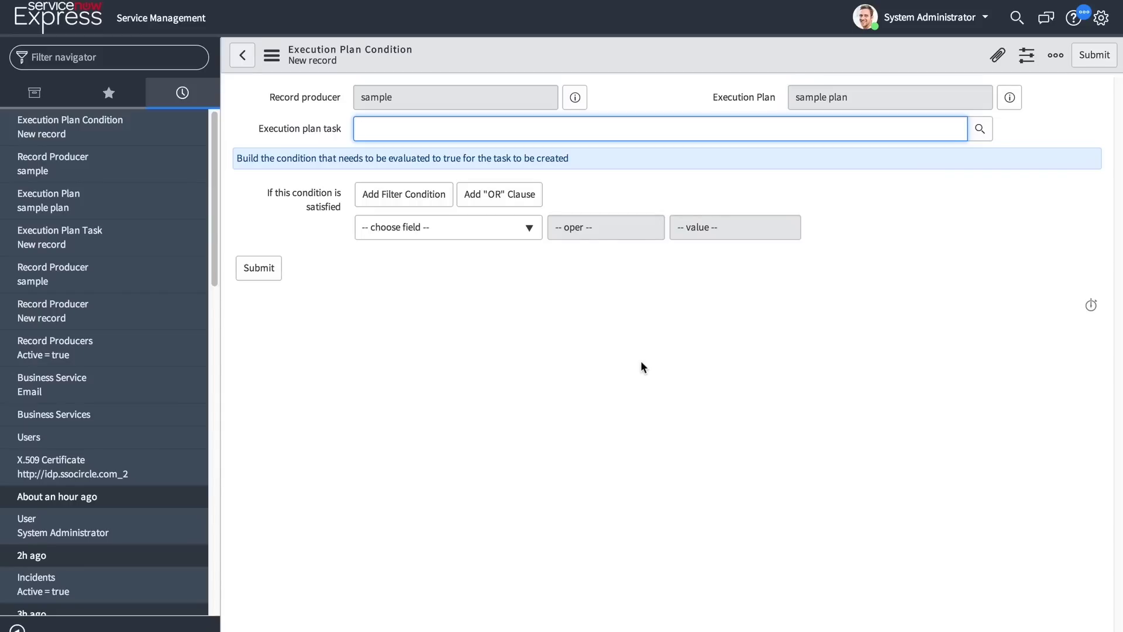
left_click(980, 129)
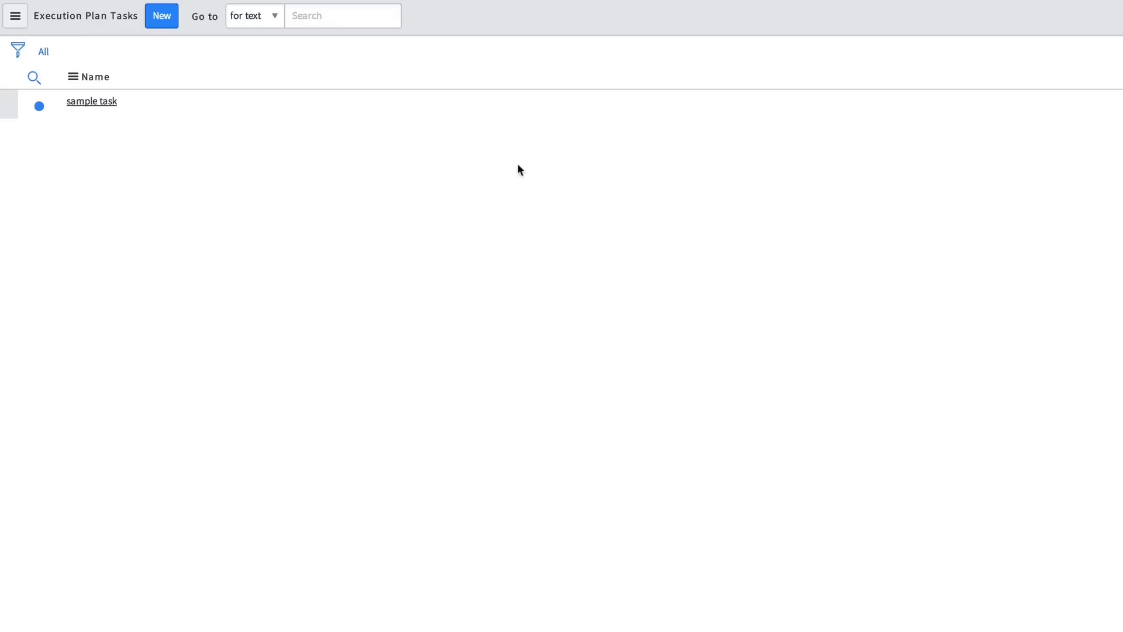
left_click(83, 103)
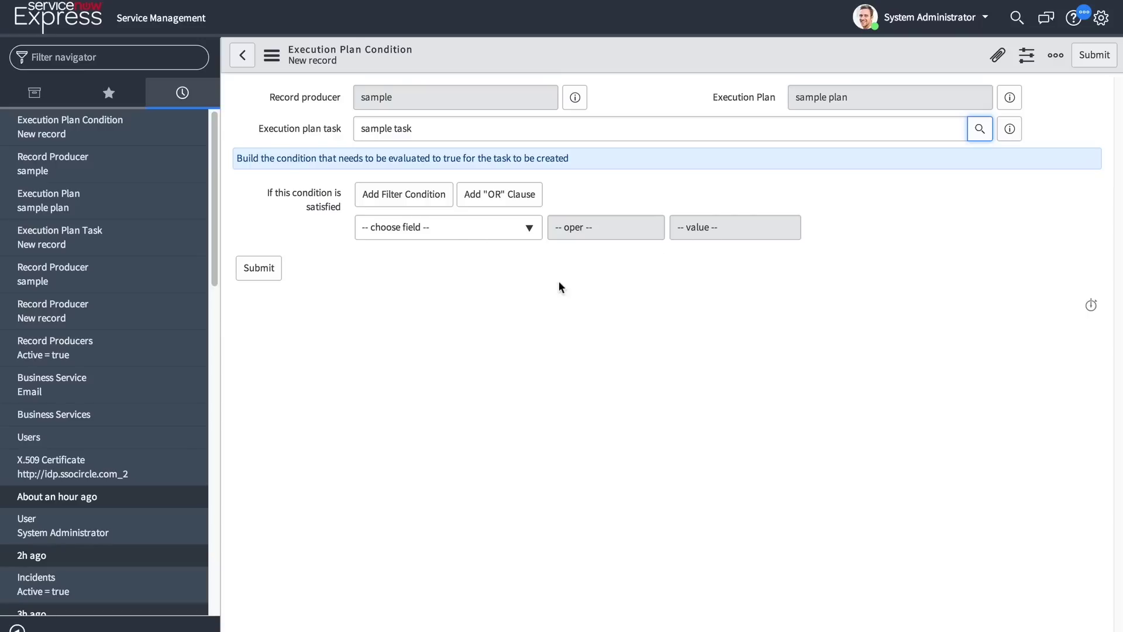
left_click(467, 122)
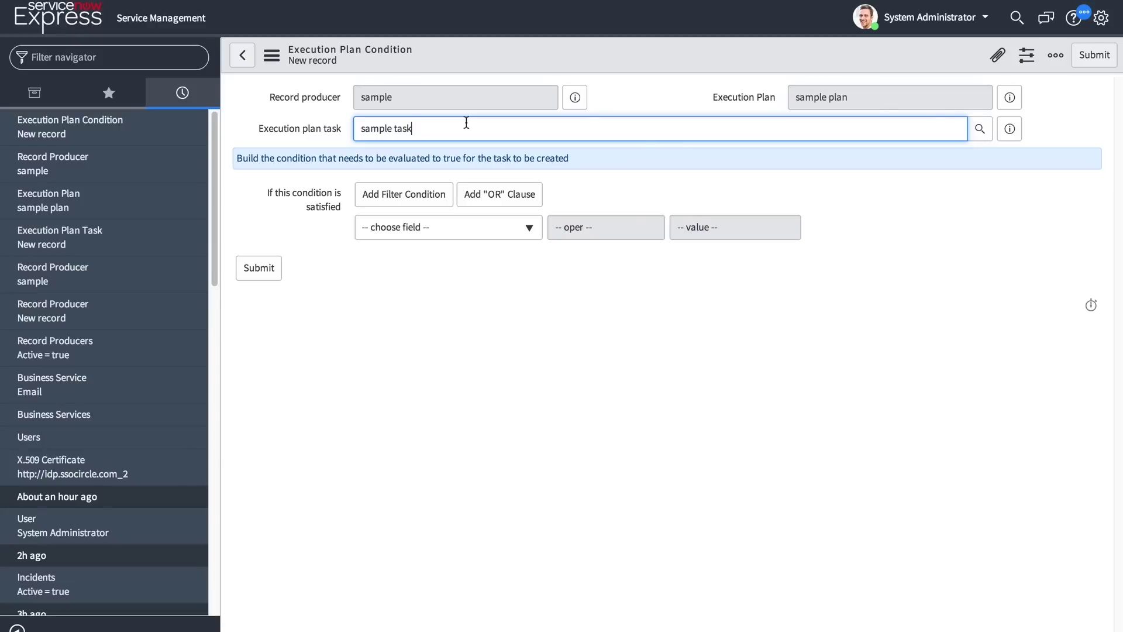
left_click(262, 268)
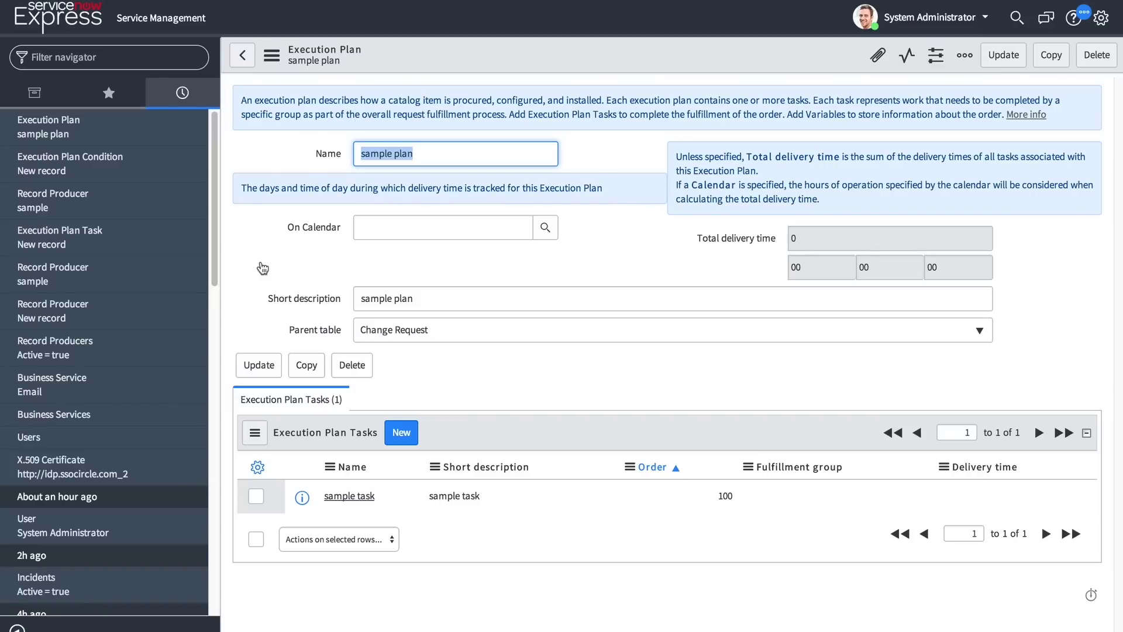
left_click(70, 22)
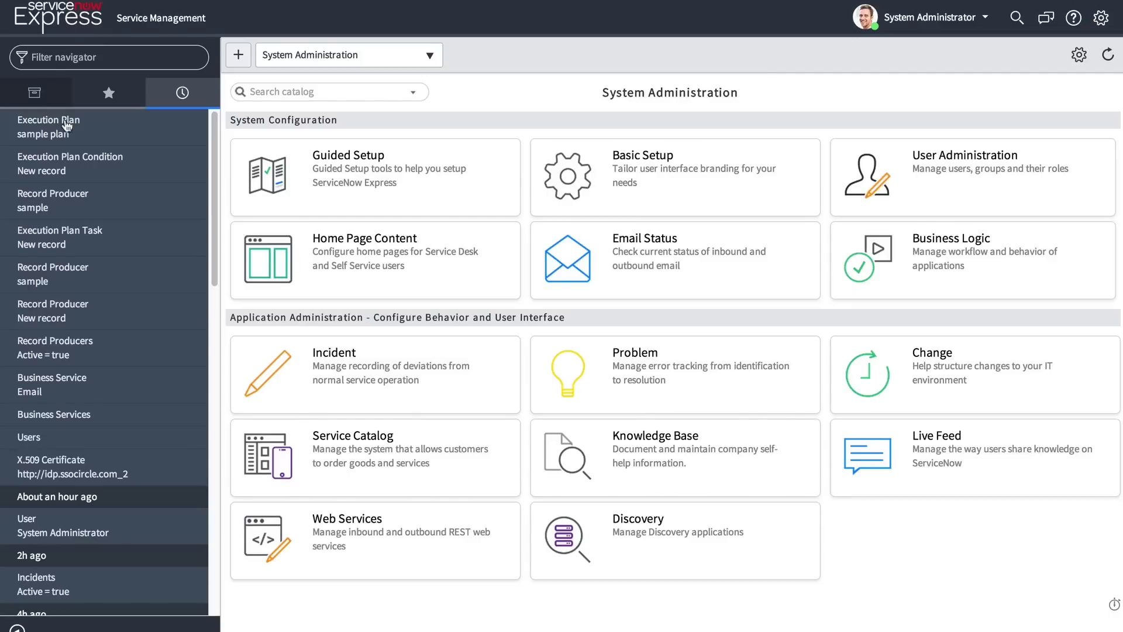
Filter the navigator for 'inc' and open the 'Request for Printer info on wiki' incident
left_click(106, 64)
type("inc")
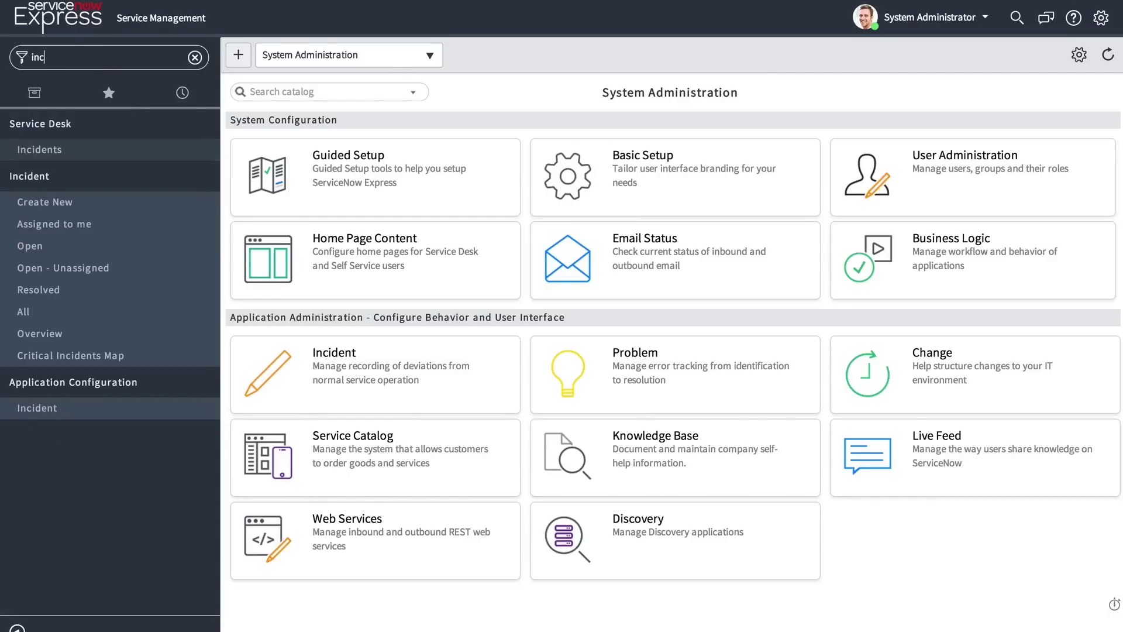
left_click(56, 255)
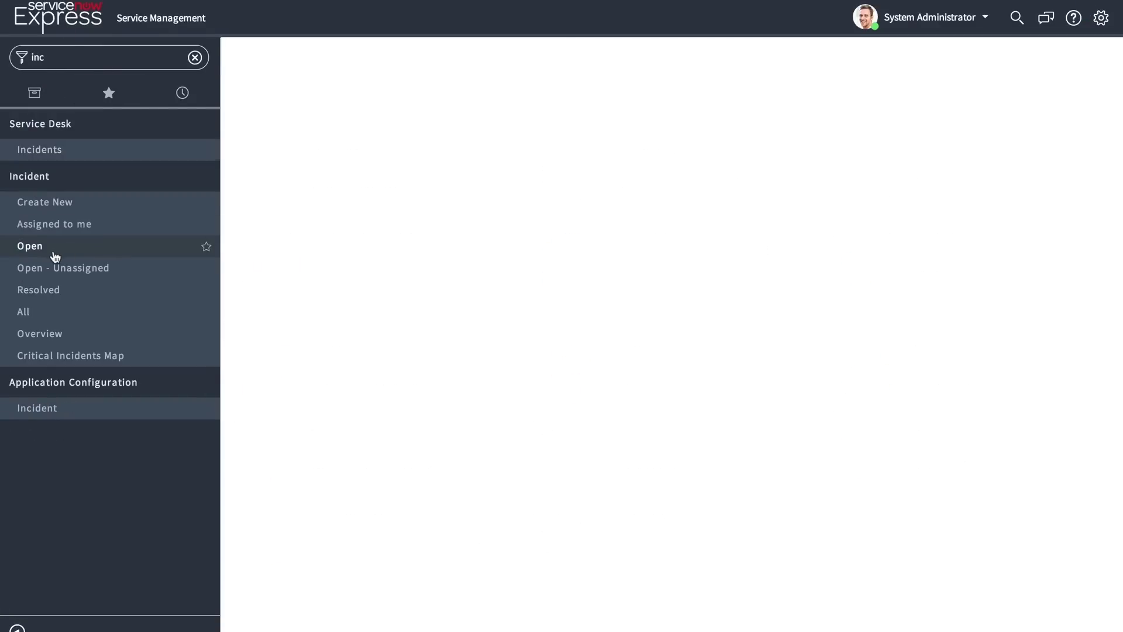
left_click(285, 237)
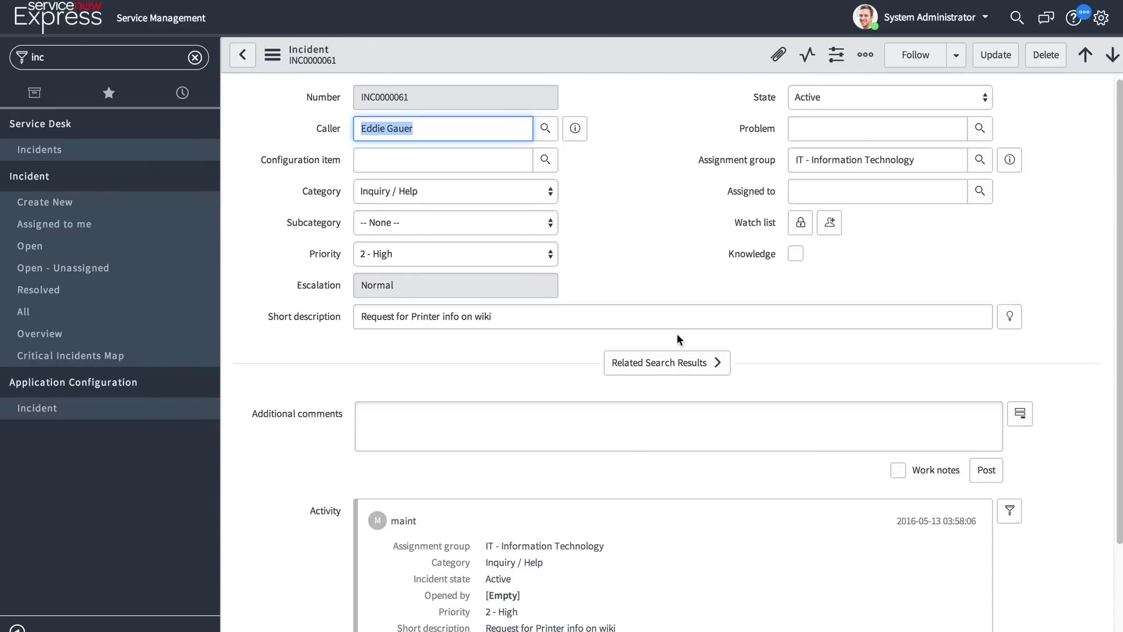
From the activity author's profile card, start a direct message to that user
scroll(678, 334, "down", 3)
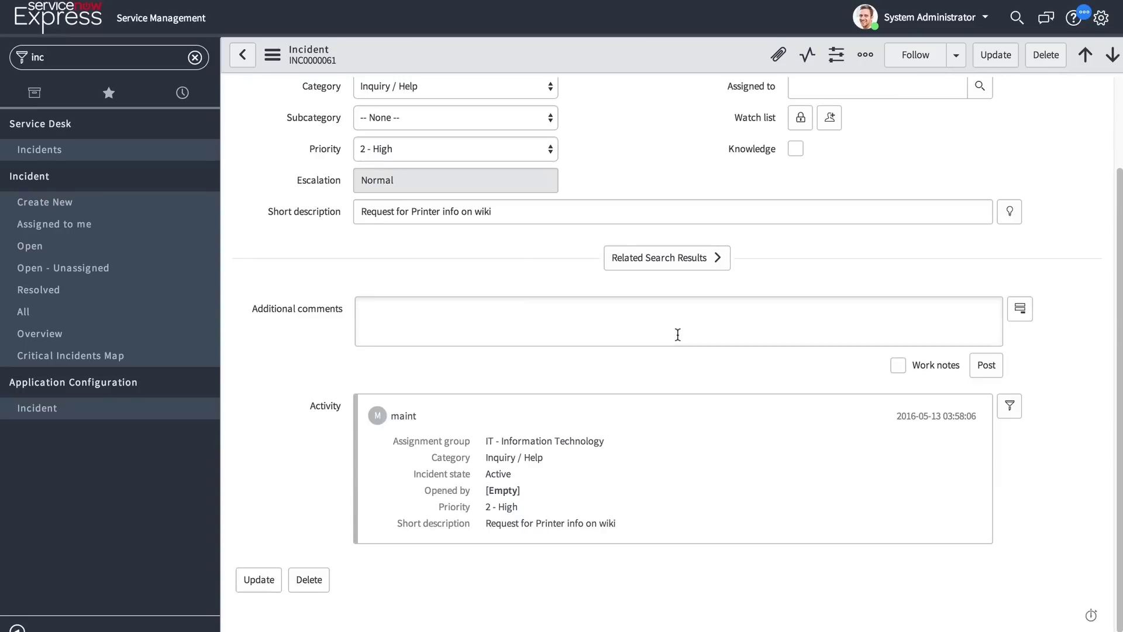
left_click(377, 416)
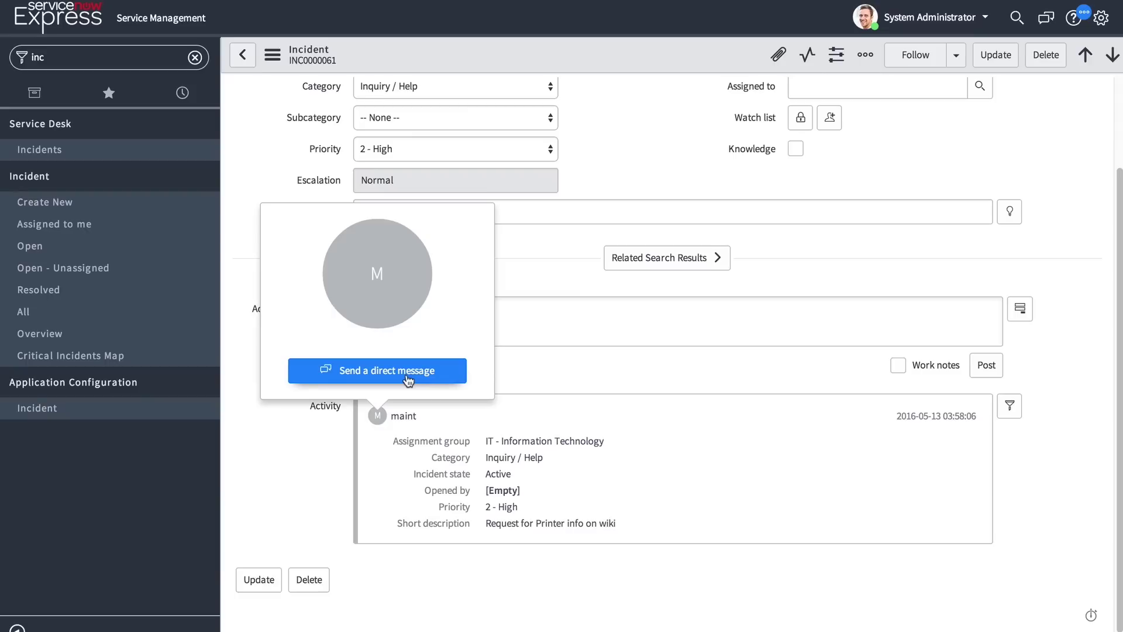
left_click(384, 441)
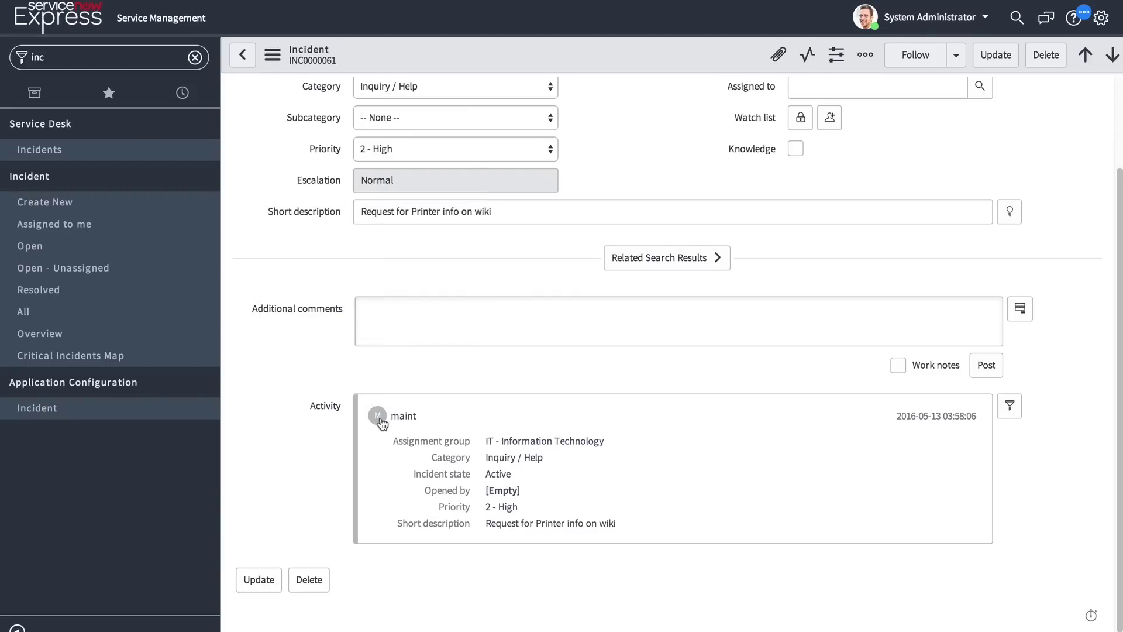
left_click(376, 417)
left_click(425, 375)
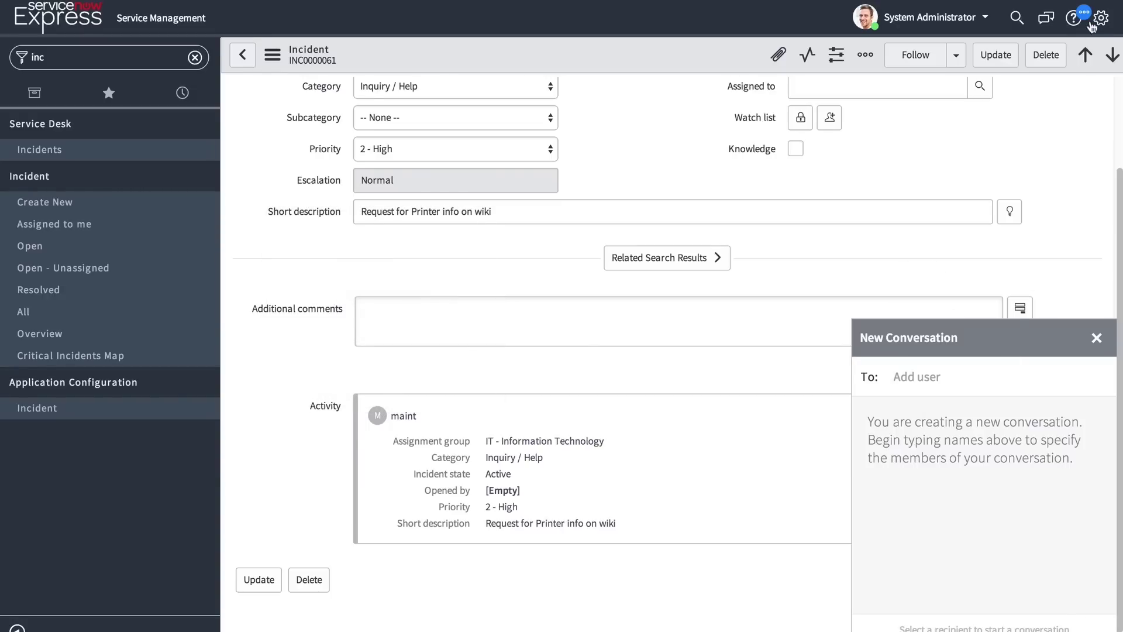
Show notification preferences for the 'A New Board created 6:05 PM' conversation from the conversations sidebar
left_click(1046, 17)
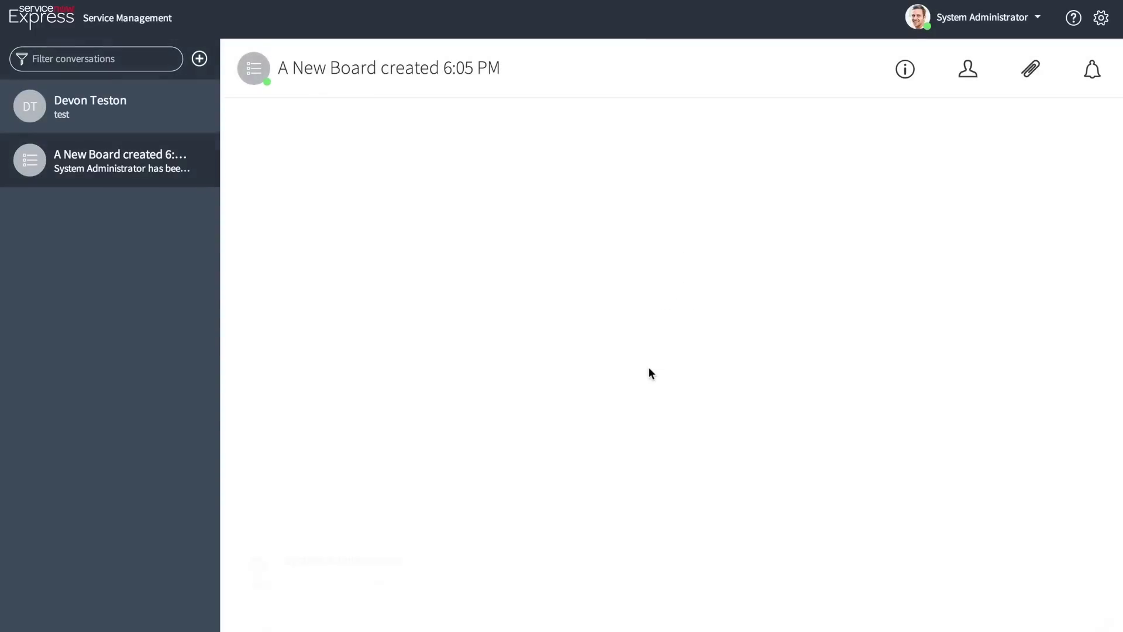
left_click(1092, 69)
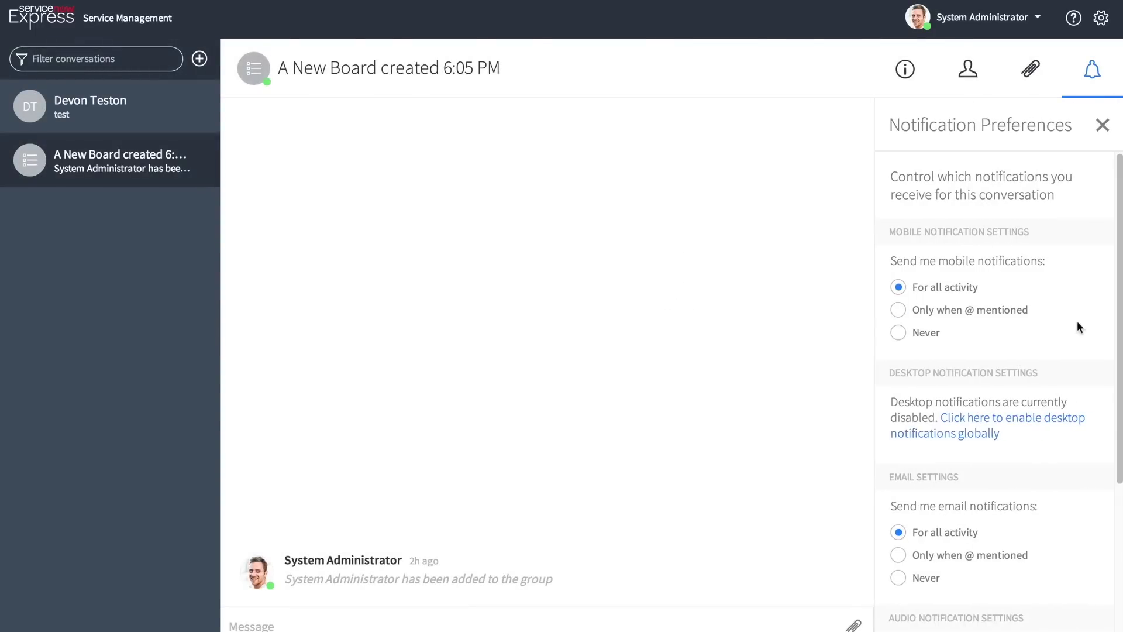
scroll(1078, 322, "down", 3)
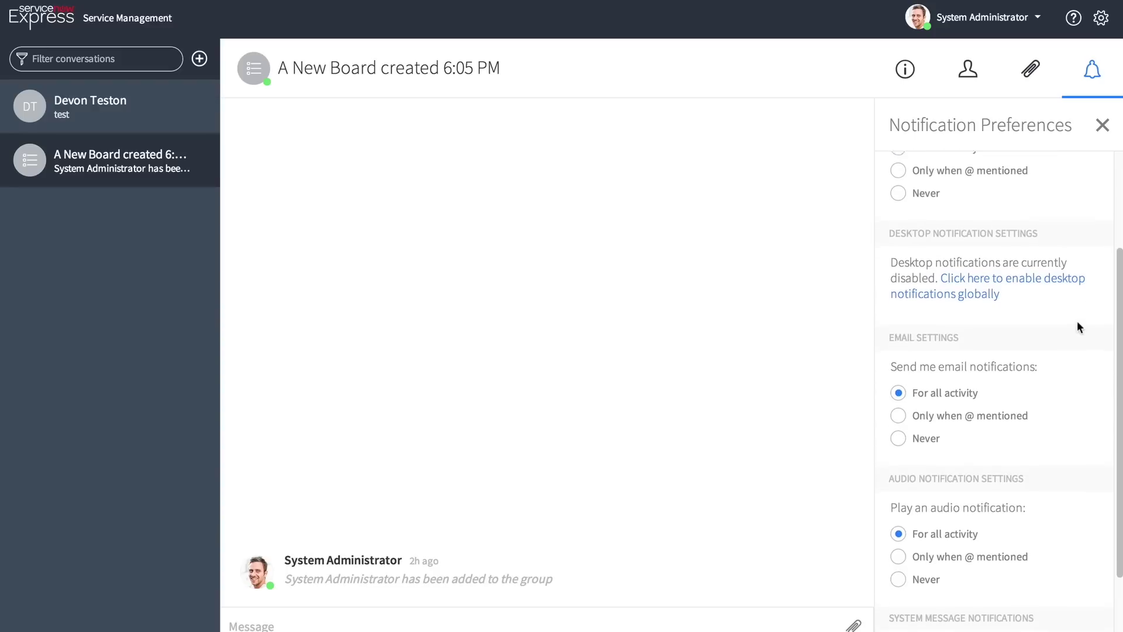
scroll(1080, 326, "down", 2)
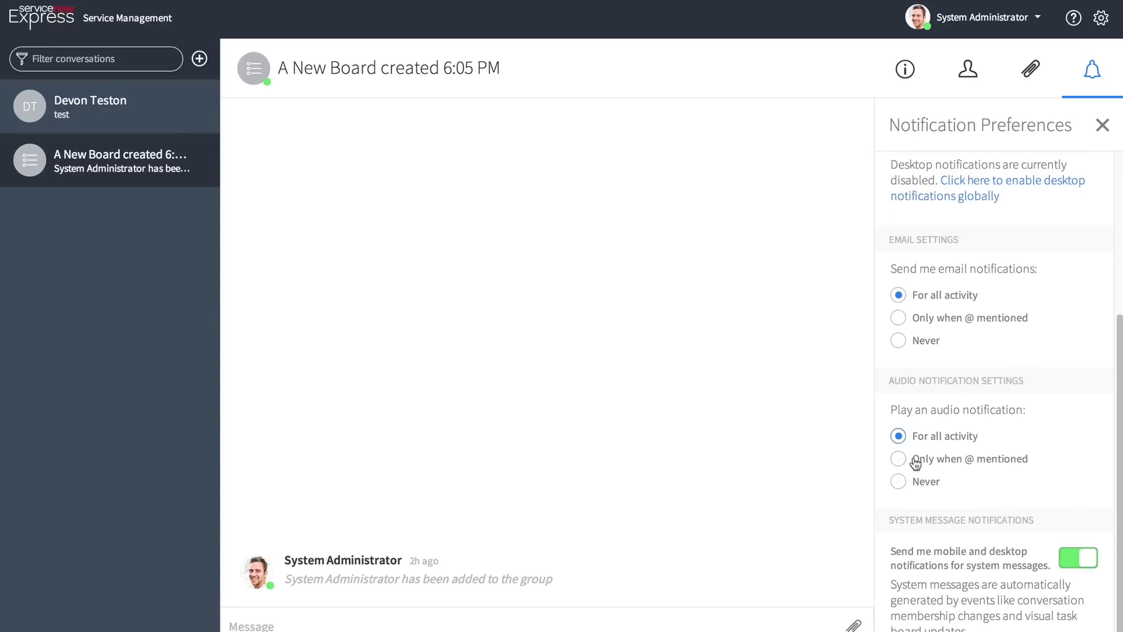
left_click(1101, 21)
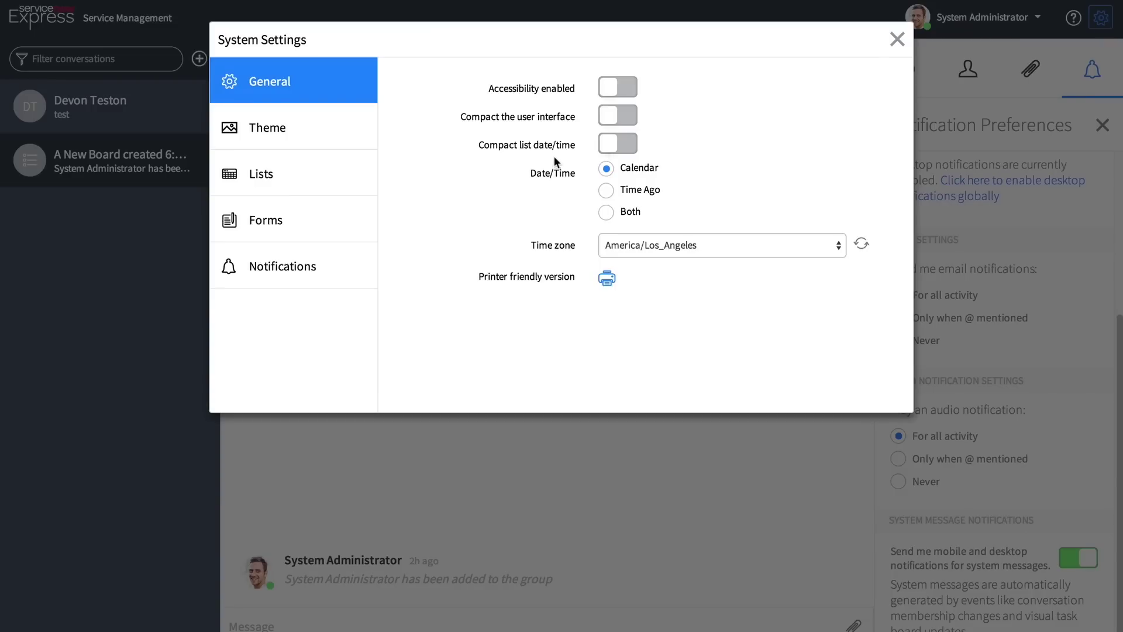
left_click(308, 145)
left_click(291, 168)
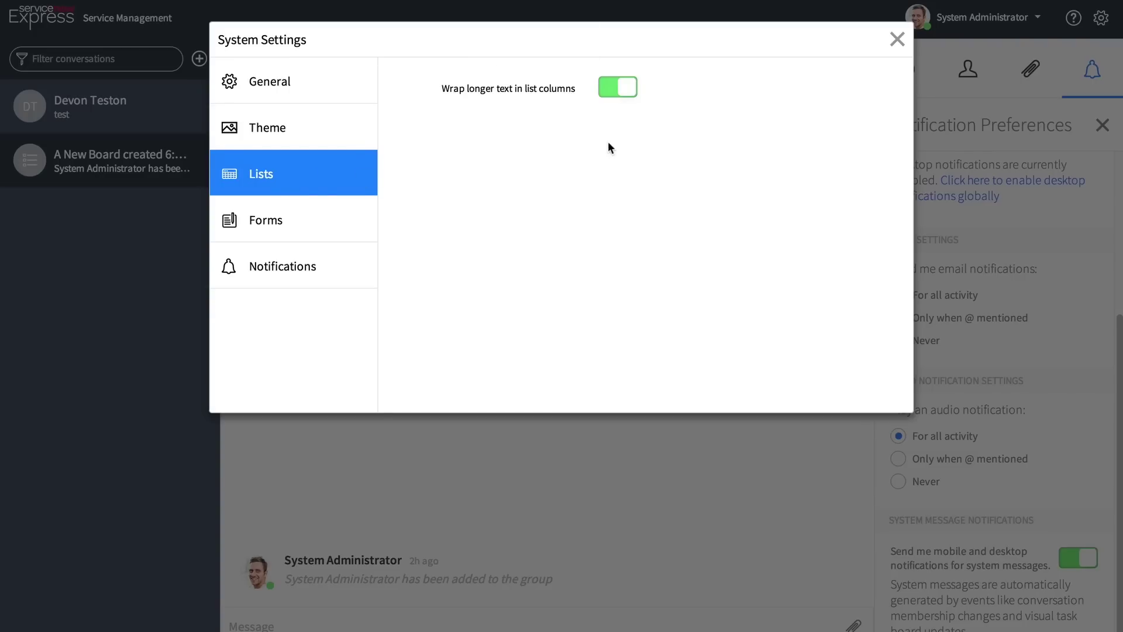
left_click(310, 266)
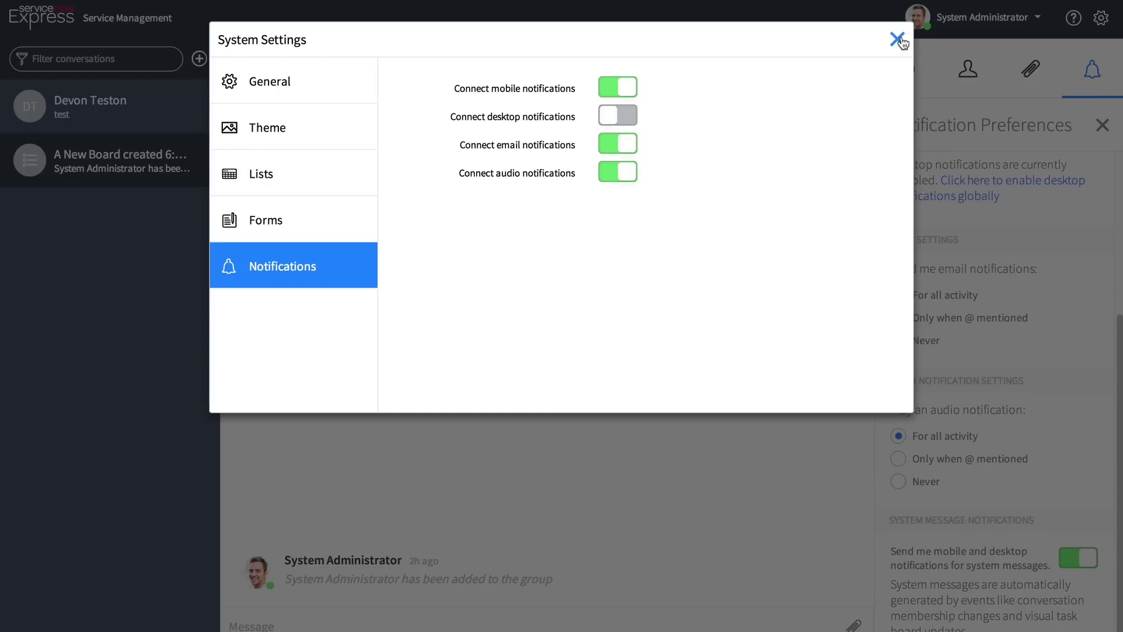
left_click(898, 39)
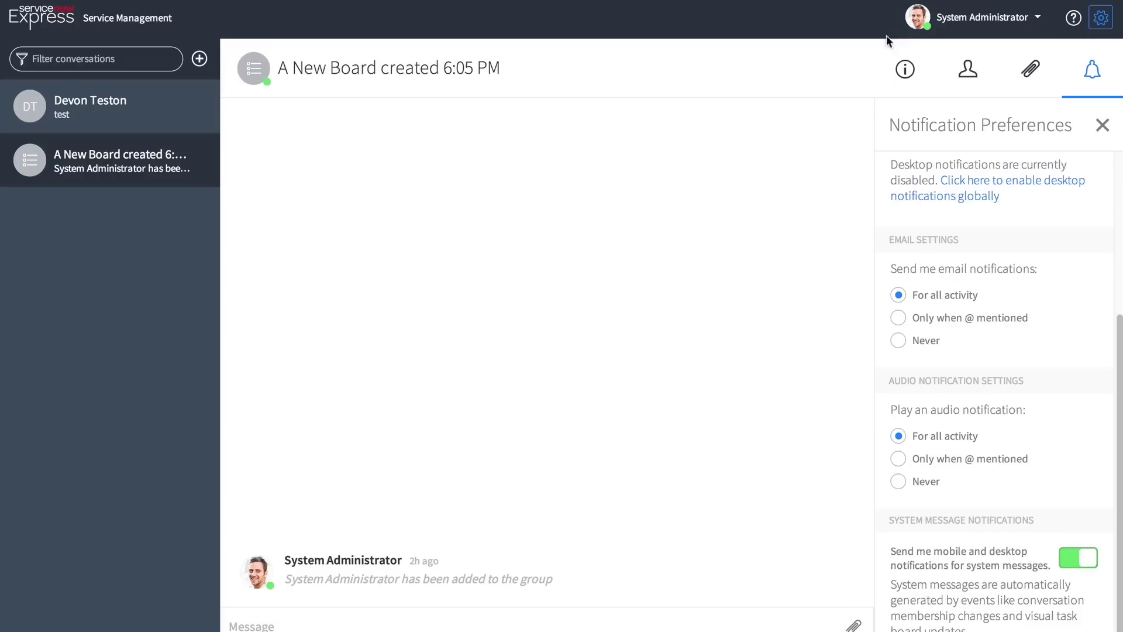
left_click(128, 59)
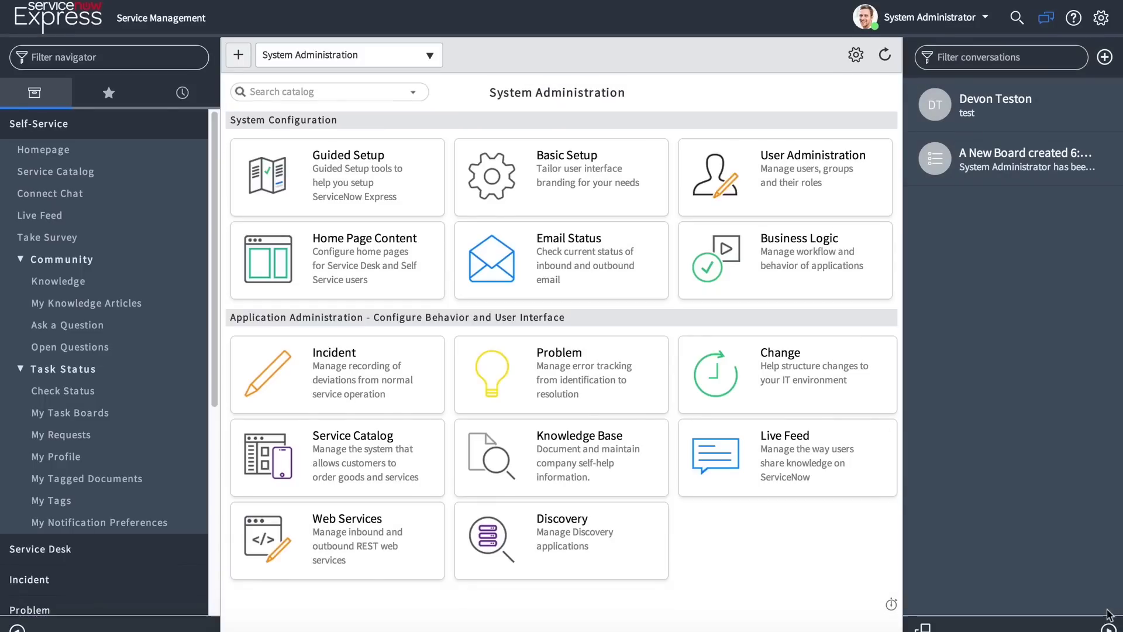
Open Basic Setup's System Configuration and set Header Background Color to blue #376092
left_click(664, 165)
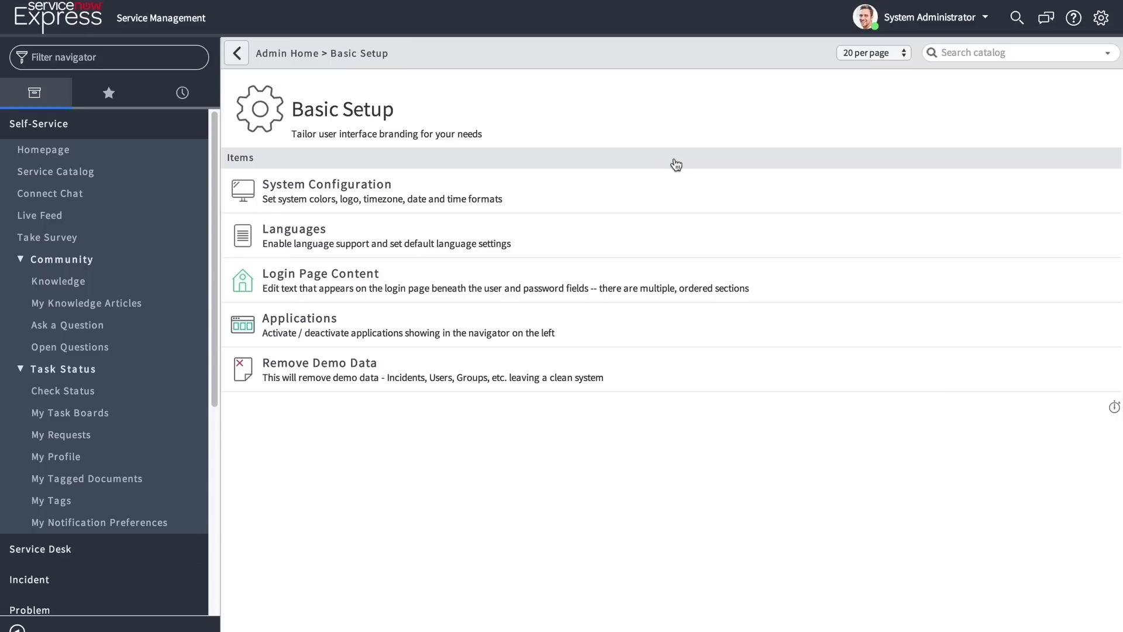
left_click(381, 187)
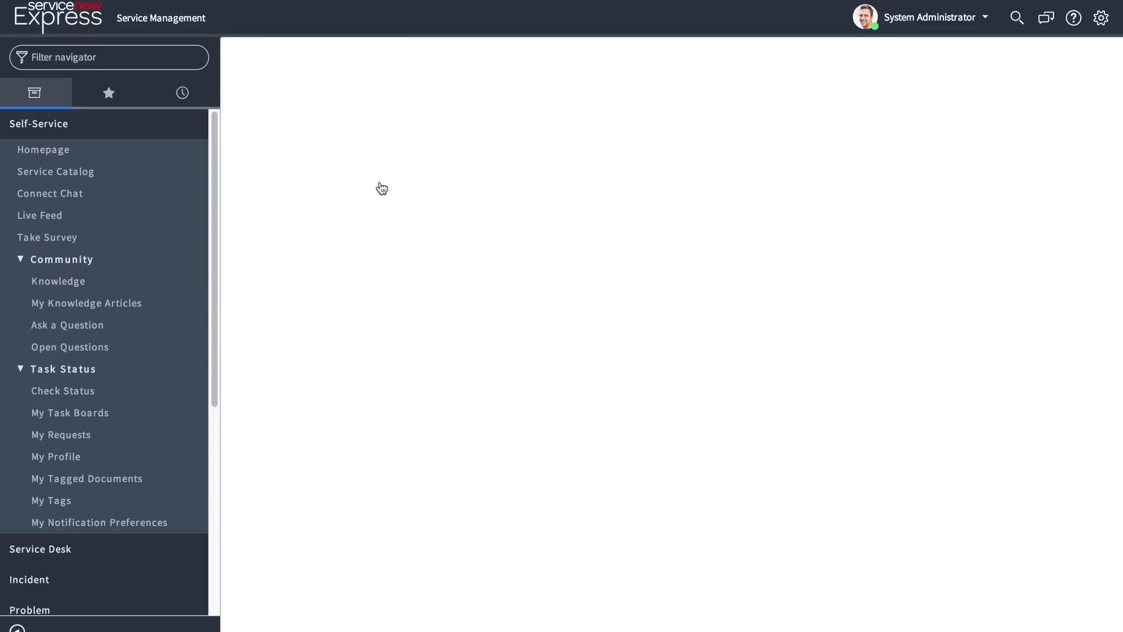
left_click(17, 628)
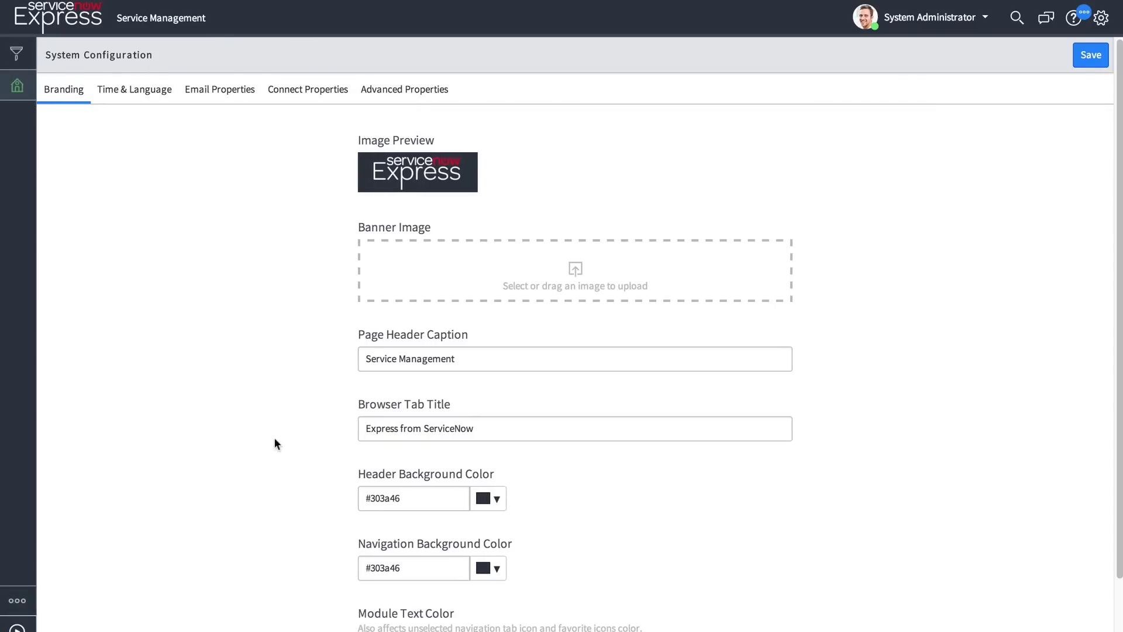
scroll(264, 247, "down", 1)
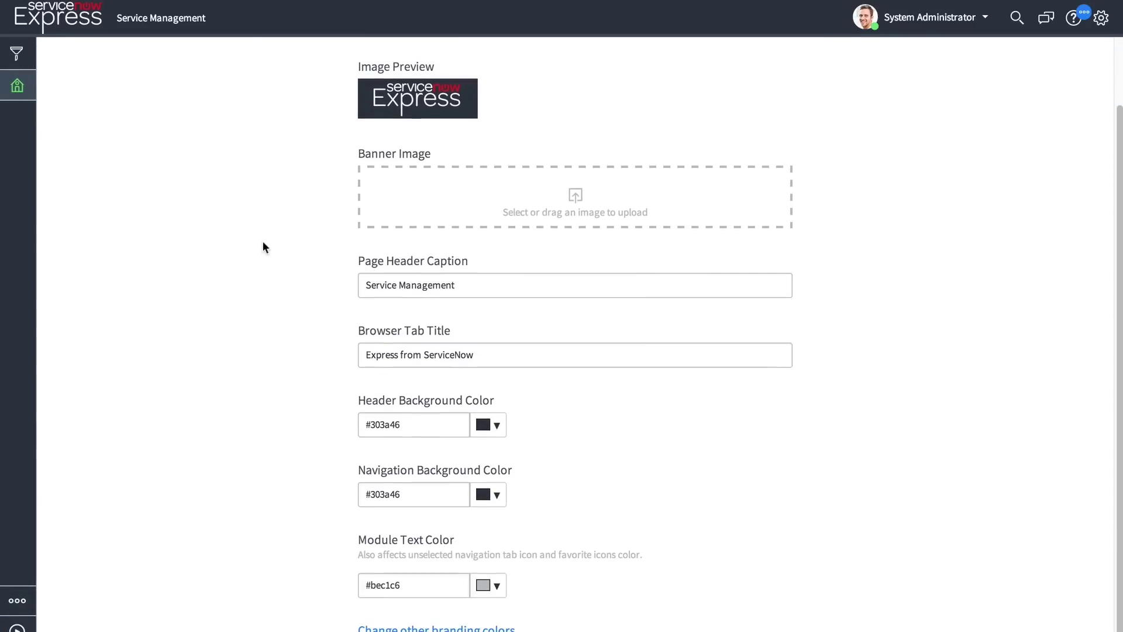
left_click(494, 425)
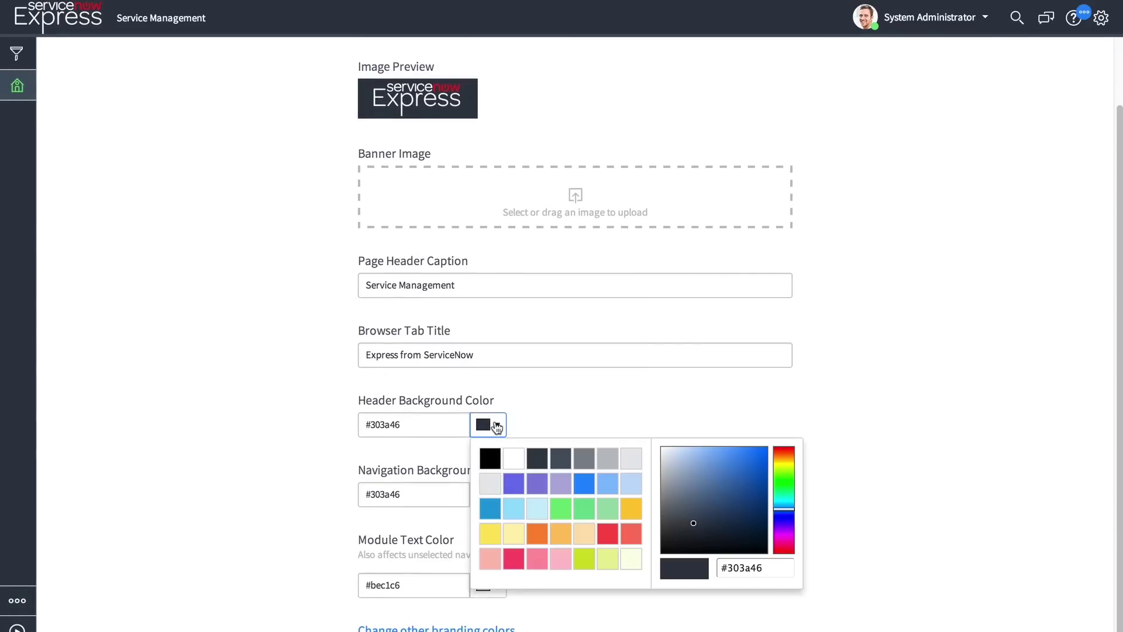
left_click(694, 517)
left_click_drag(695, 520, 727, 492)
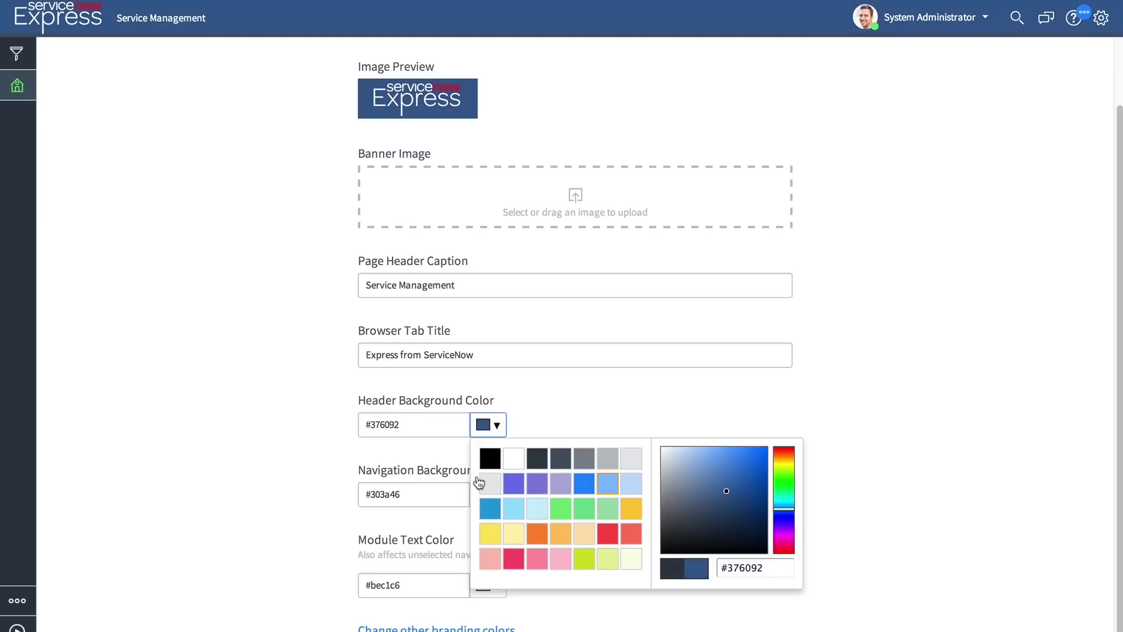
left_click(246, 443)
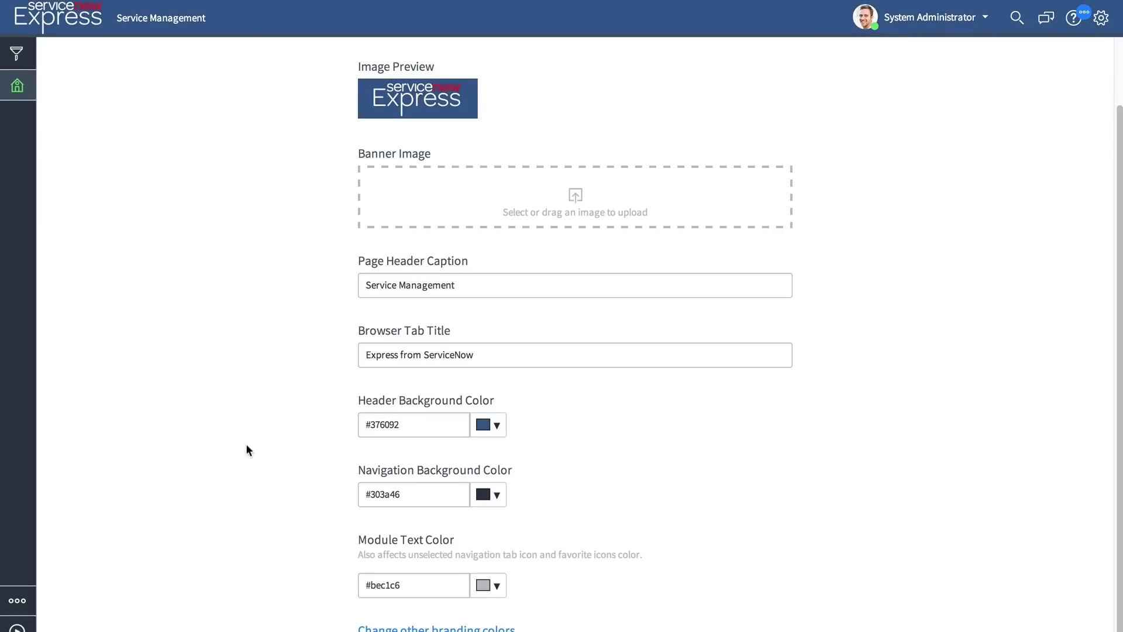
Browse the navigator and tab/border colour settings, then return to branding and view Time & Language
left_click(439, 628)
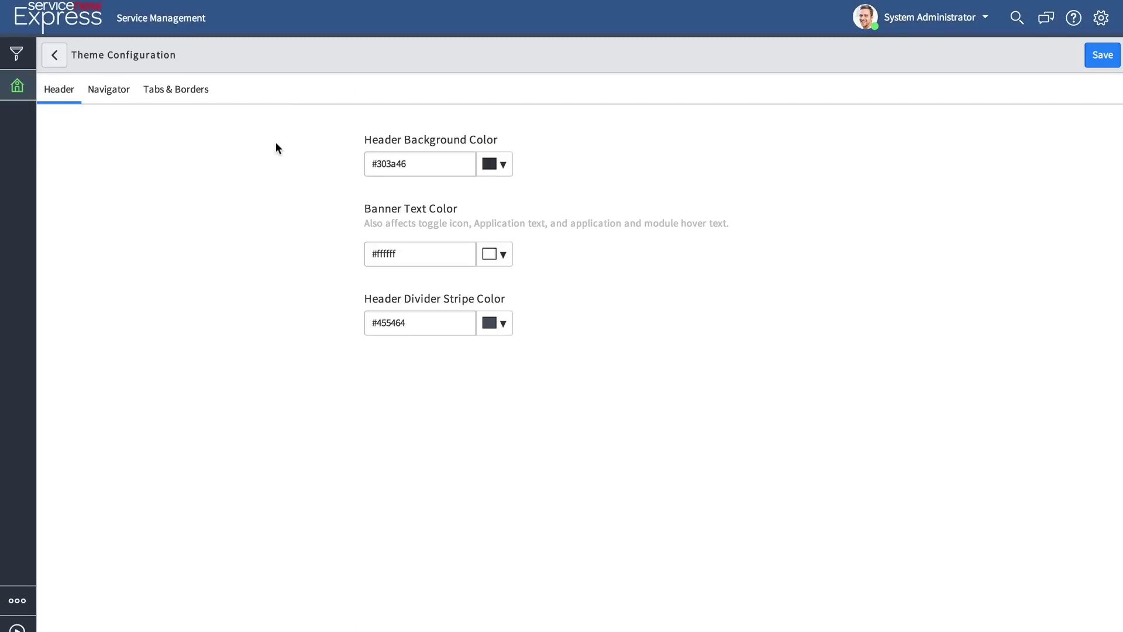
left_click(104, 94)
left_click(167, 95)
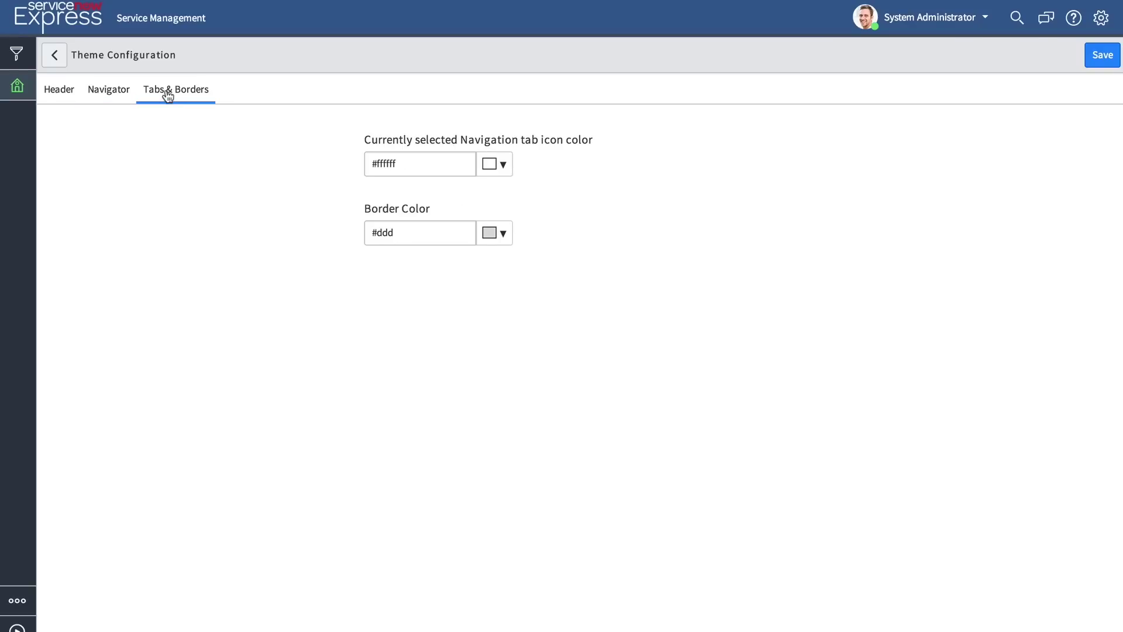
left_click(54, 55)
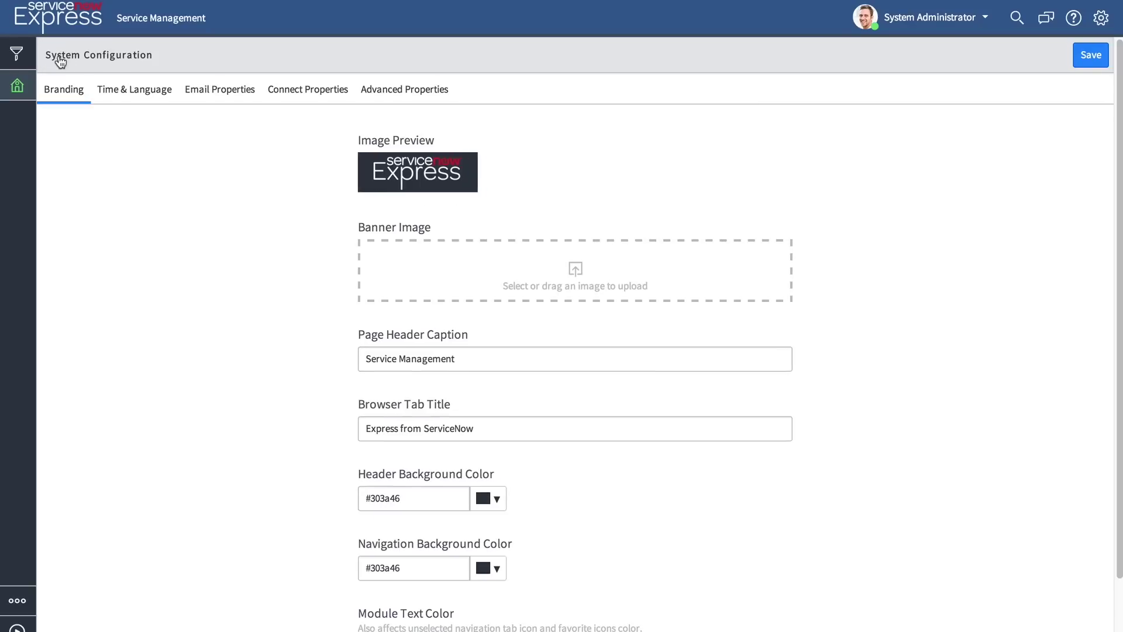
left_click(148, 100)
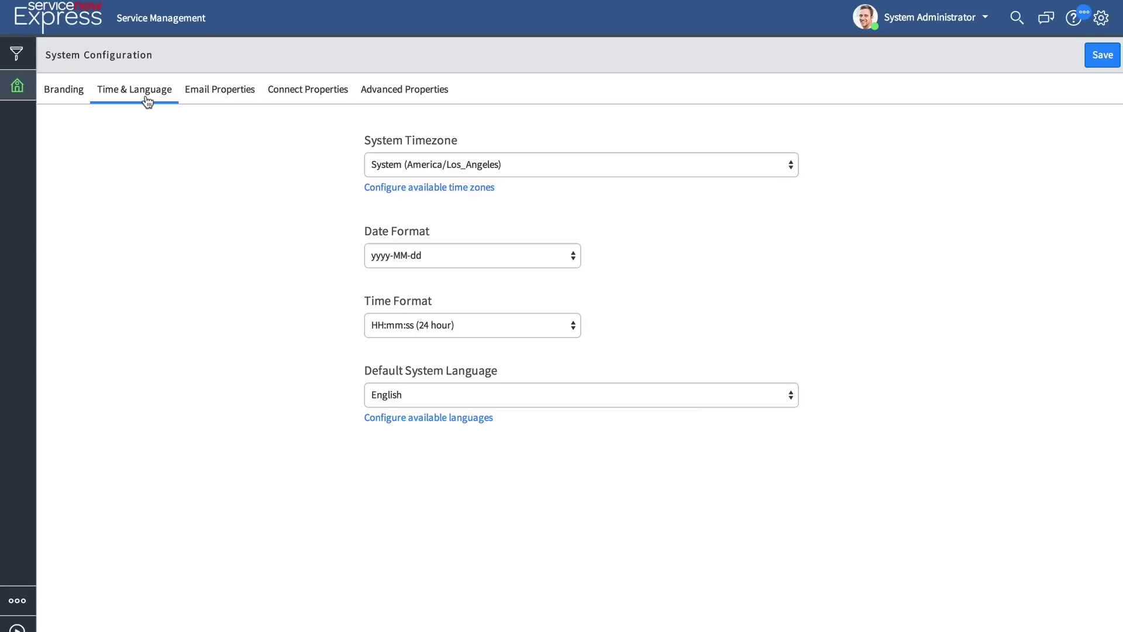
Scroll through all the Email Properties fields, then move on to Connect Properties
left_click(220, 93)
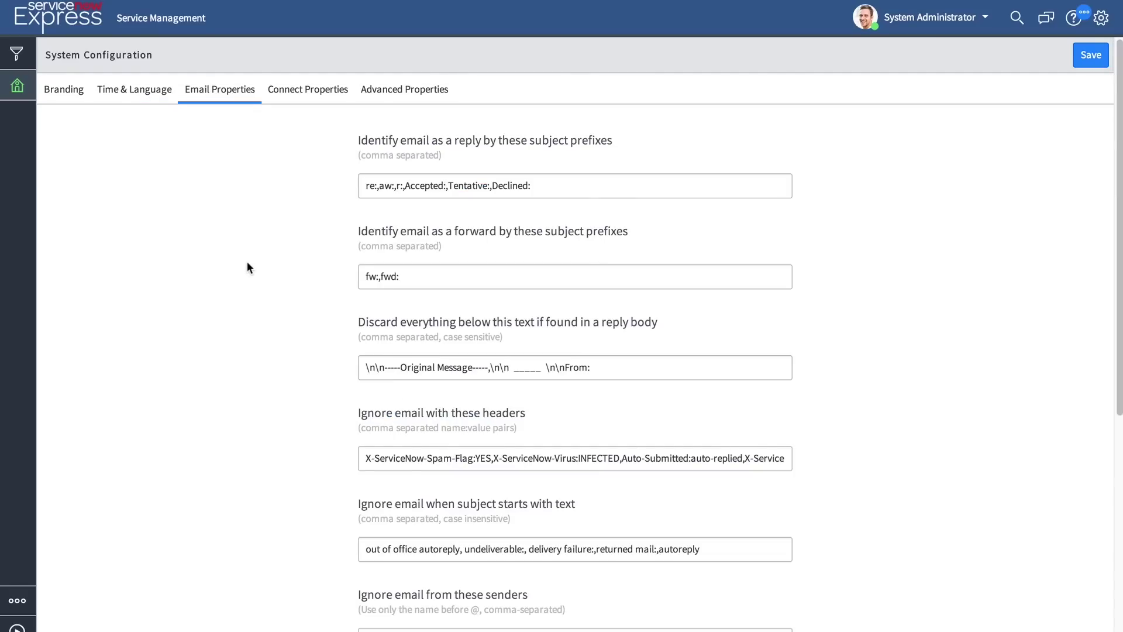
scroll(248, 263, "down", 2)
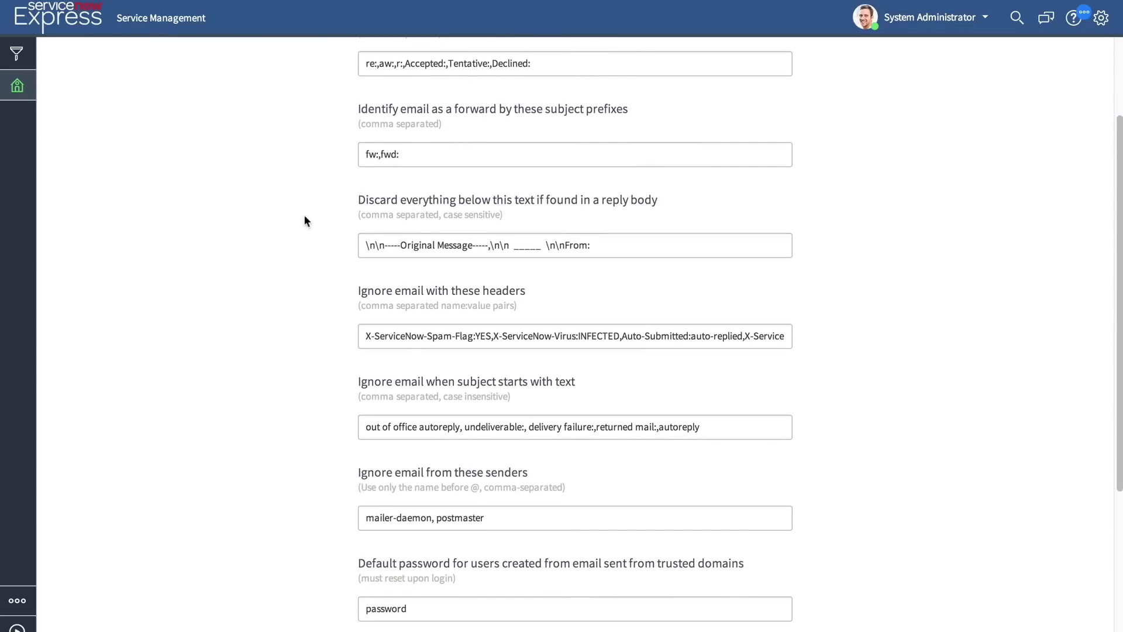
scroll(296, 240, "down", 3)
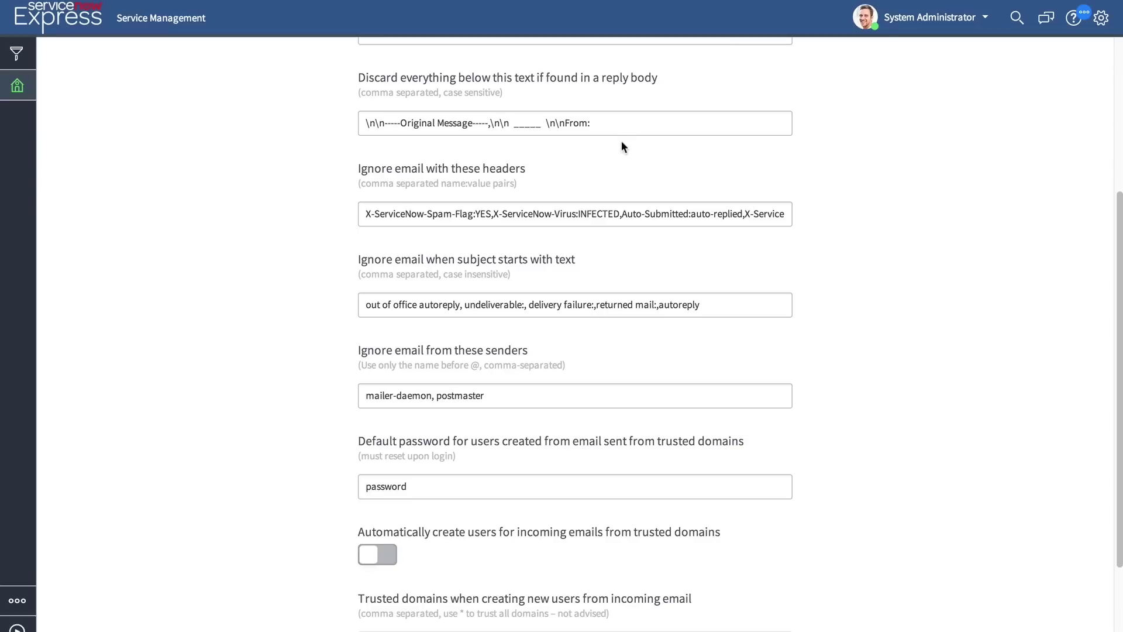
scroll(622, 142, "down", 1)
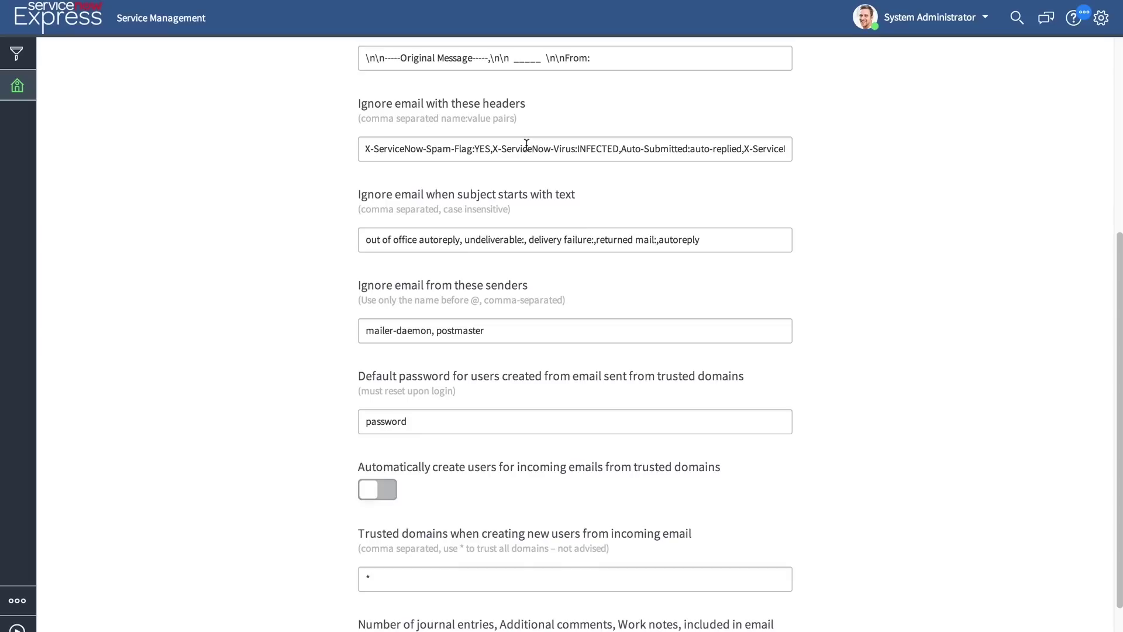
scroll(526, 144, "down", 1)
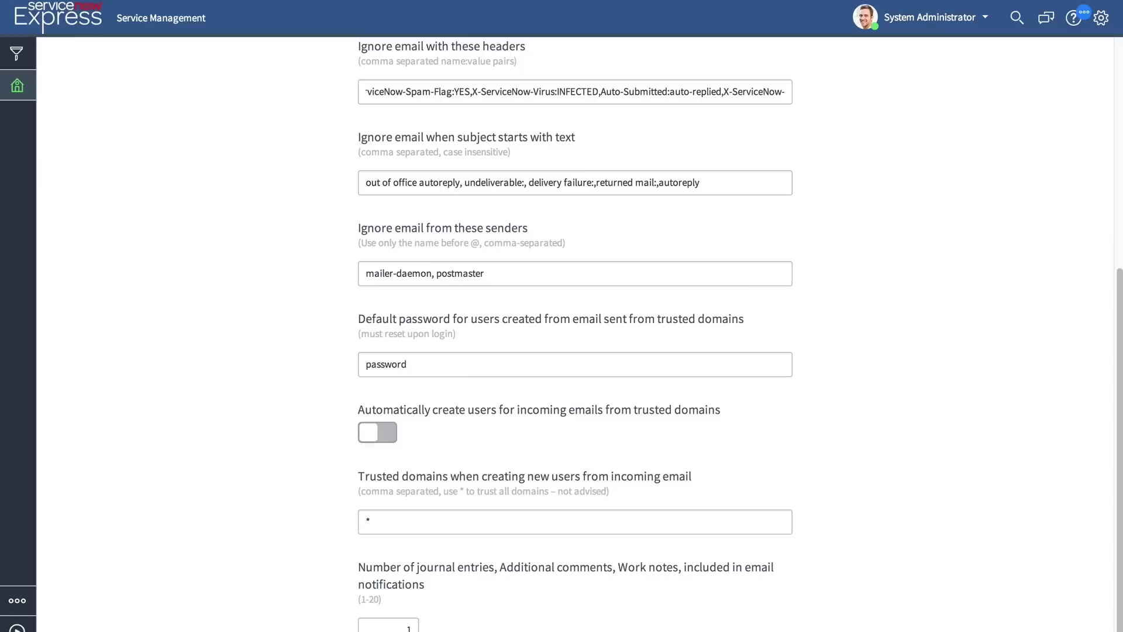
scroll(310, 96, "up", 6)
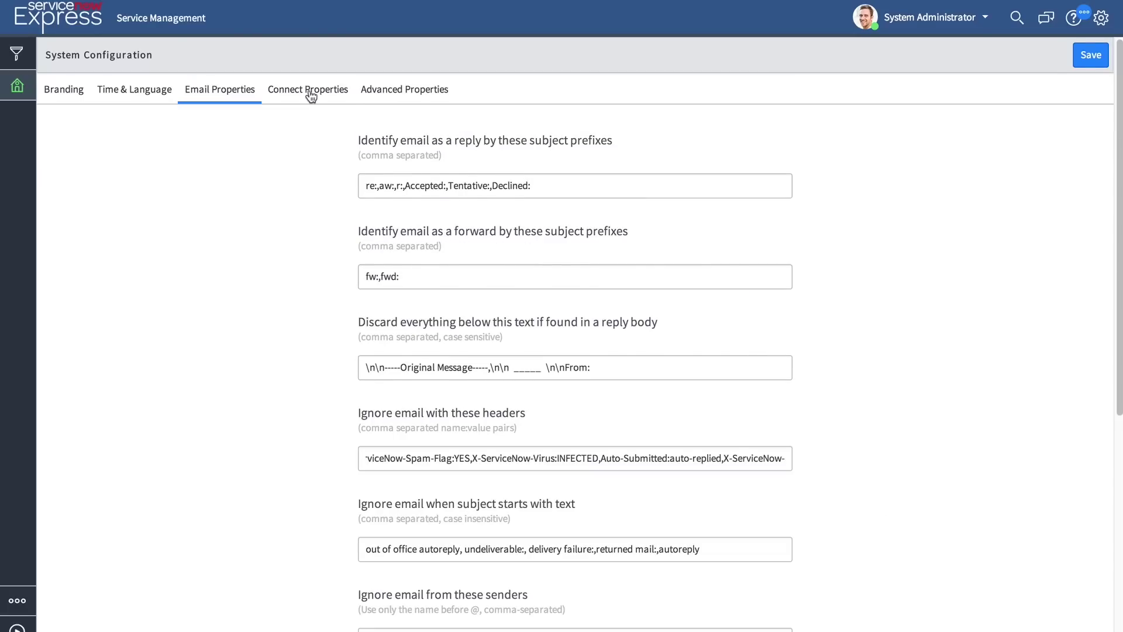
left_click(311, 96)
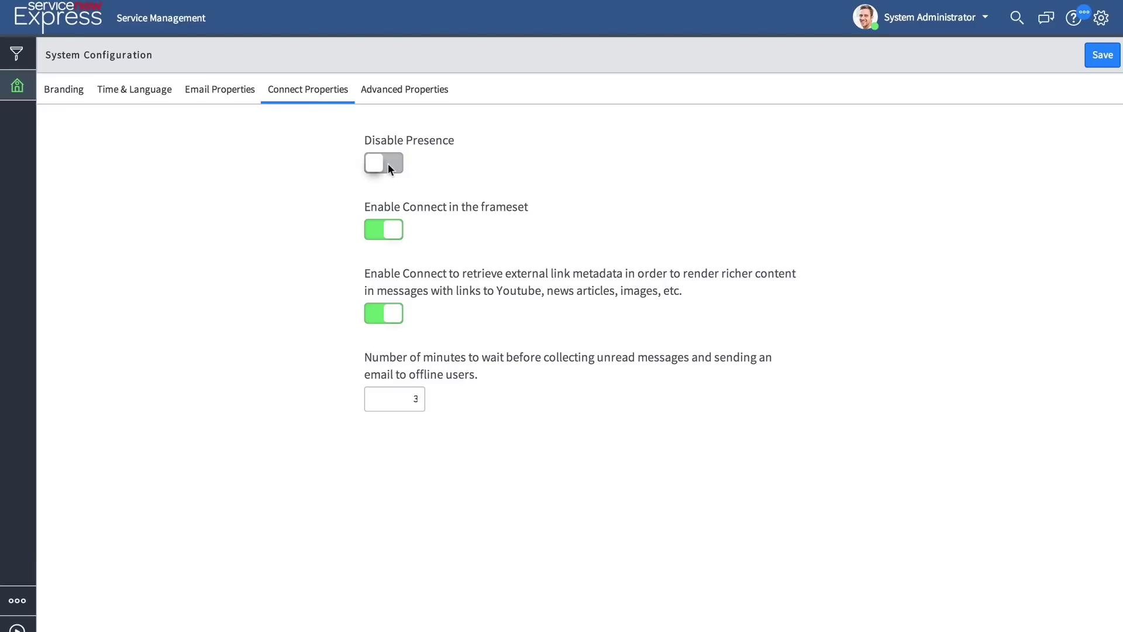
Open Advanced Properties and inspect the Session Timeout and incident auto-close days fields
left_click(408, 104)
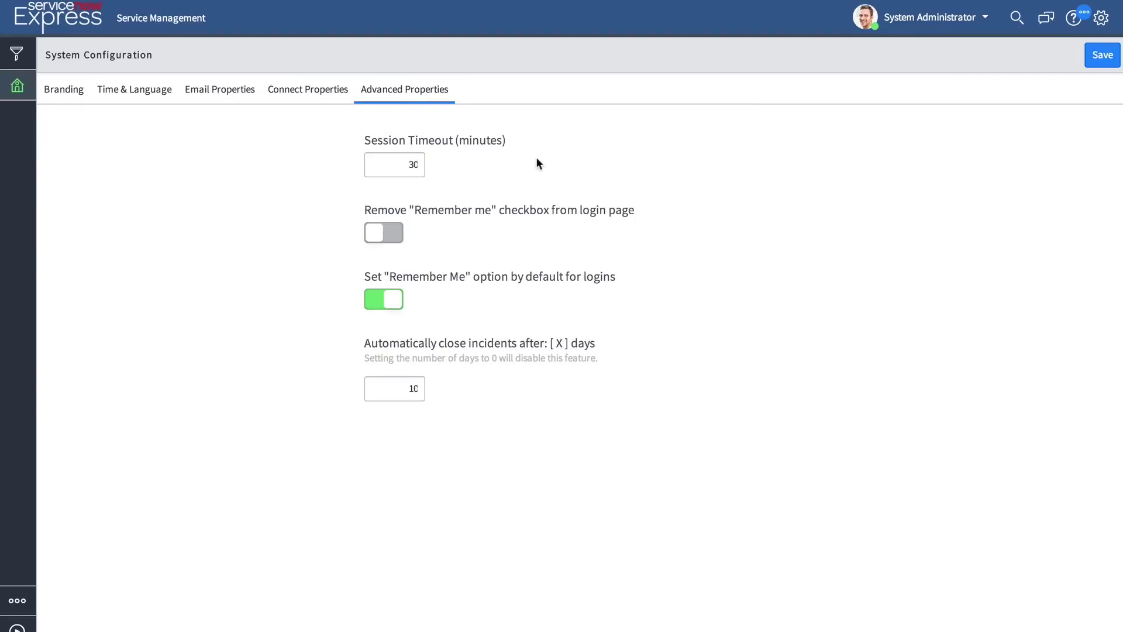
left_click(406, 166)
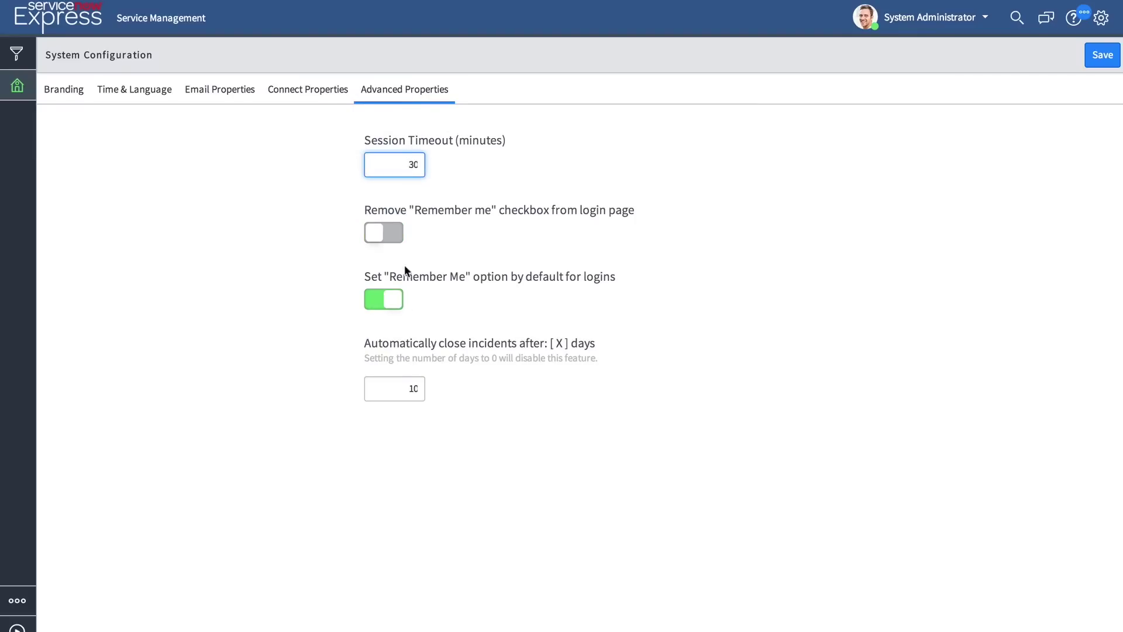
left_click(400, 388)
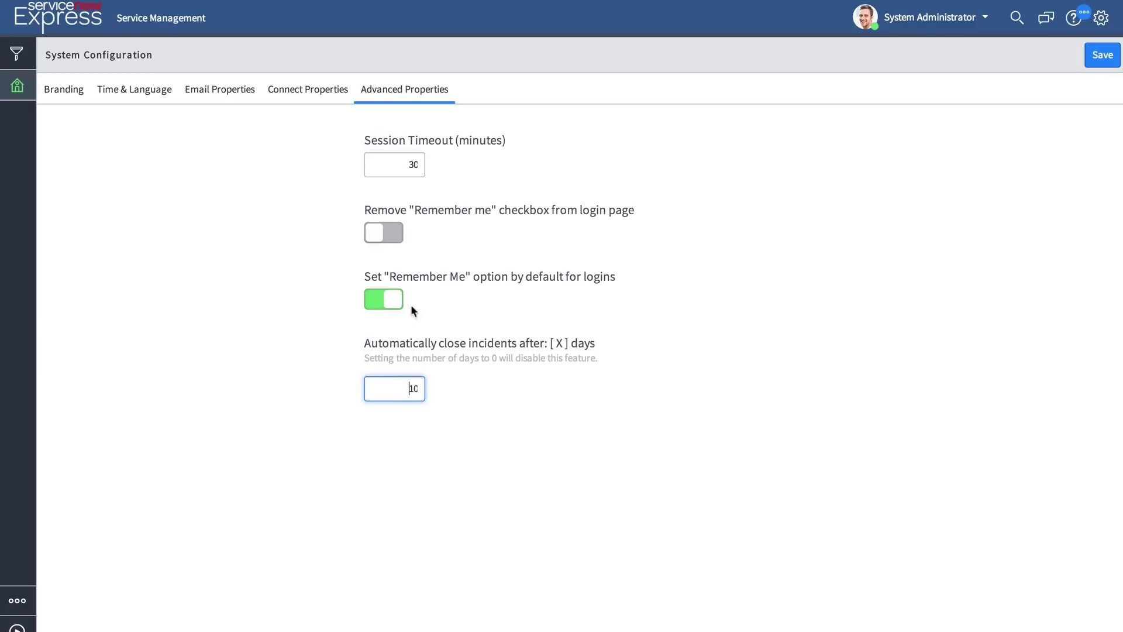
left_click(399, 166)
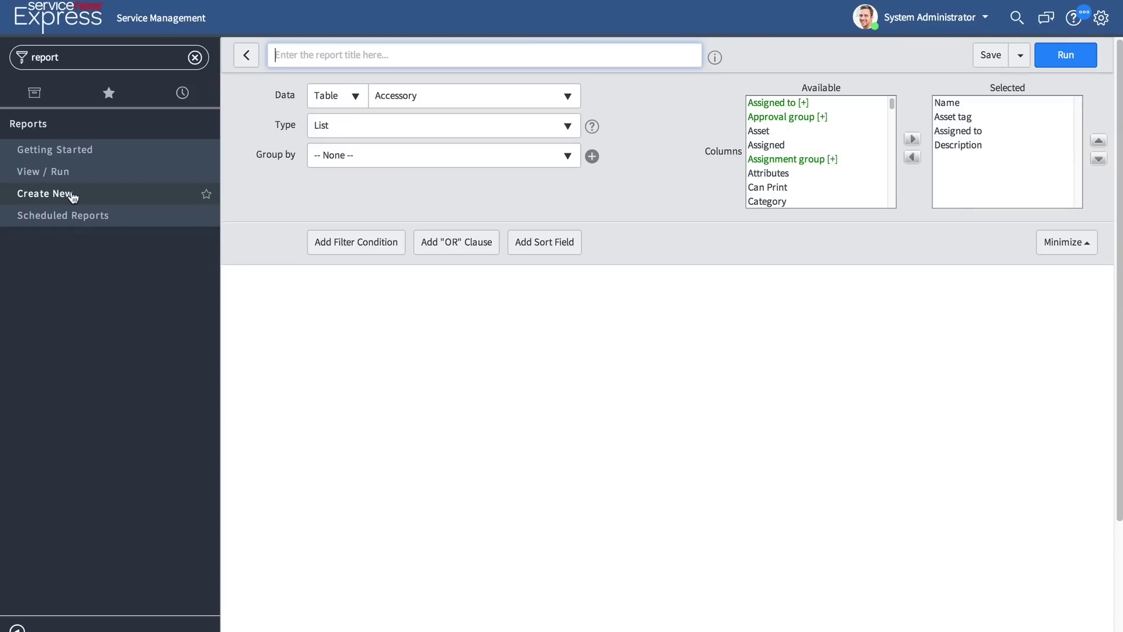
Make the report a Map type based on the Incident table
left_click(493, 133)
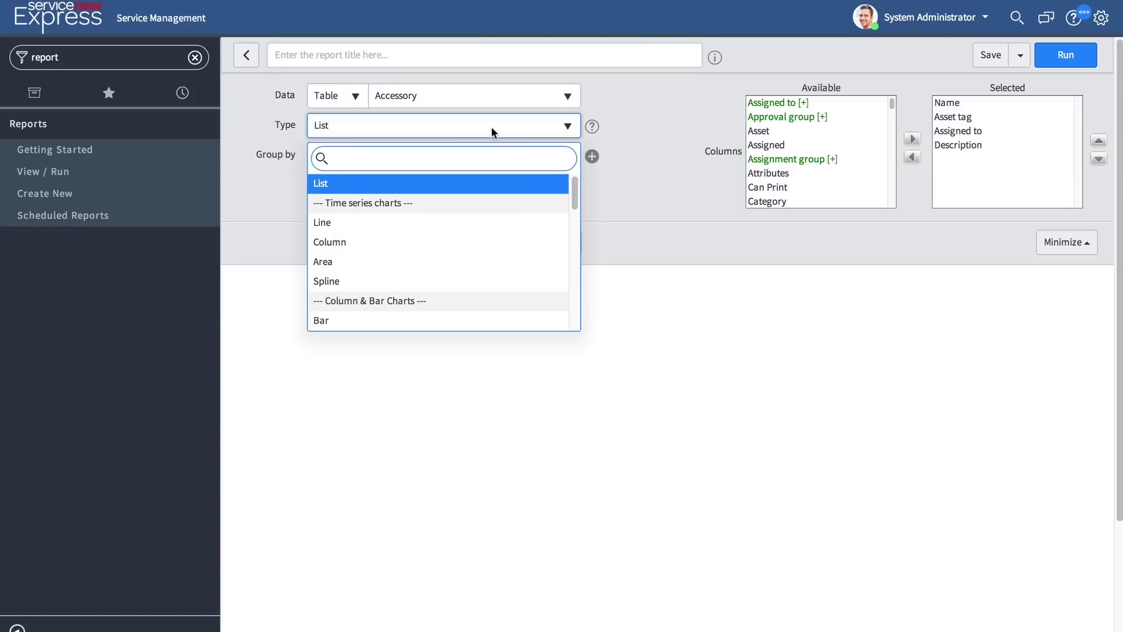
type("map")
key("Down")
key("Return")
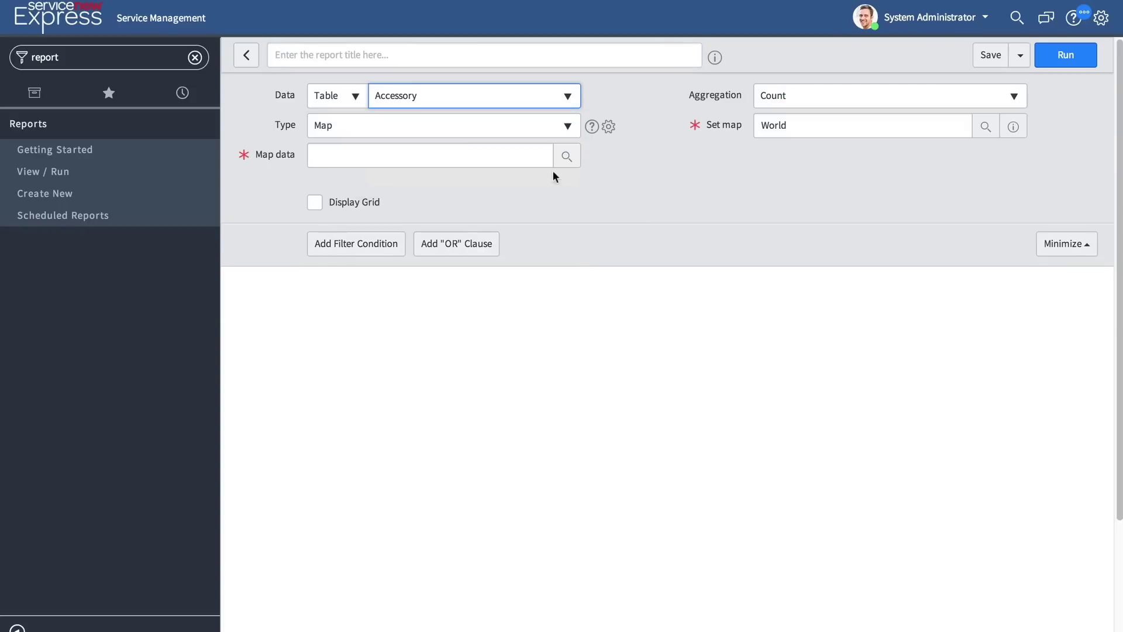
left_click(488, 99)
type("inc")
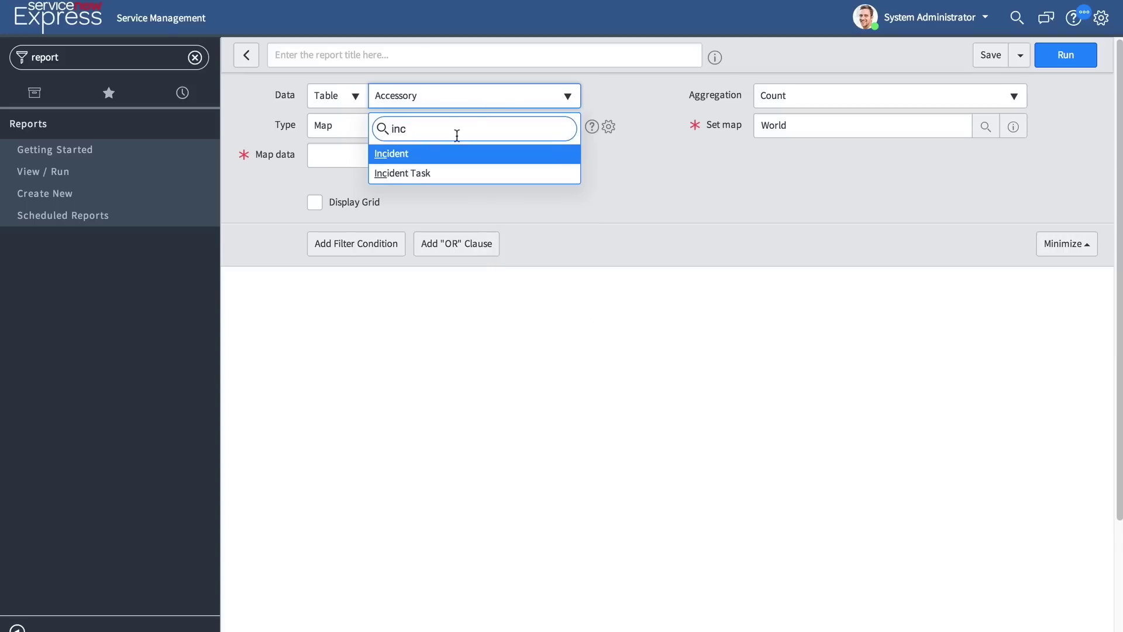
left_click(443, 154)
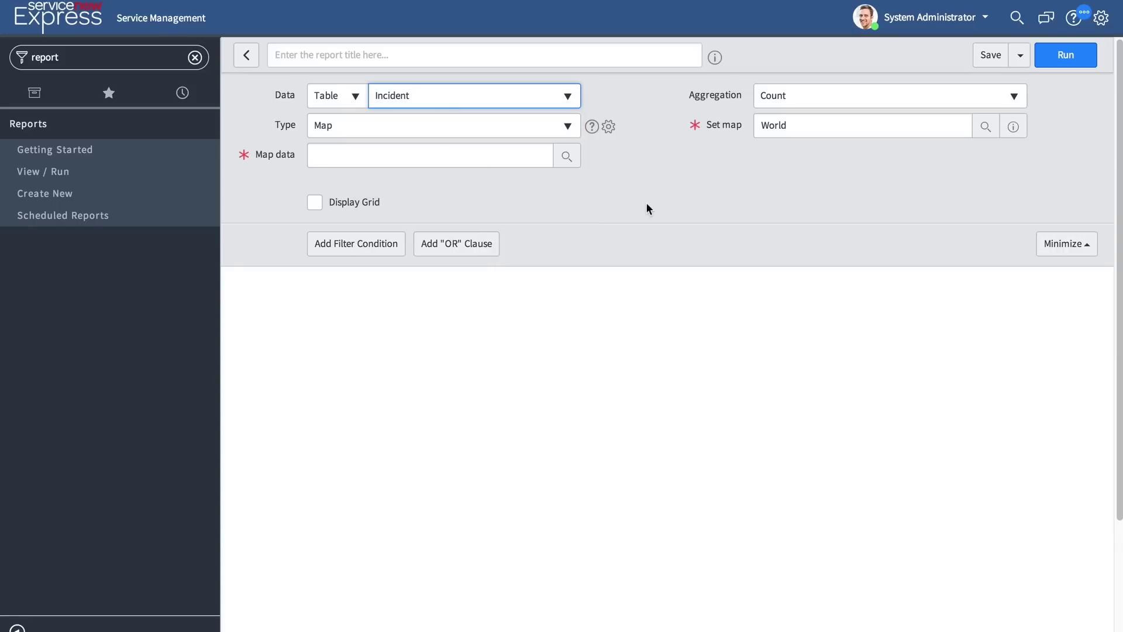
Use Incident by caller location as map data and run the World map report
left_click(567, 156)
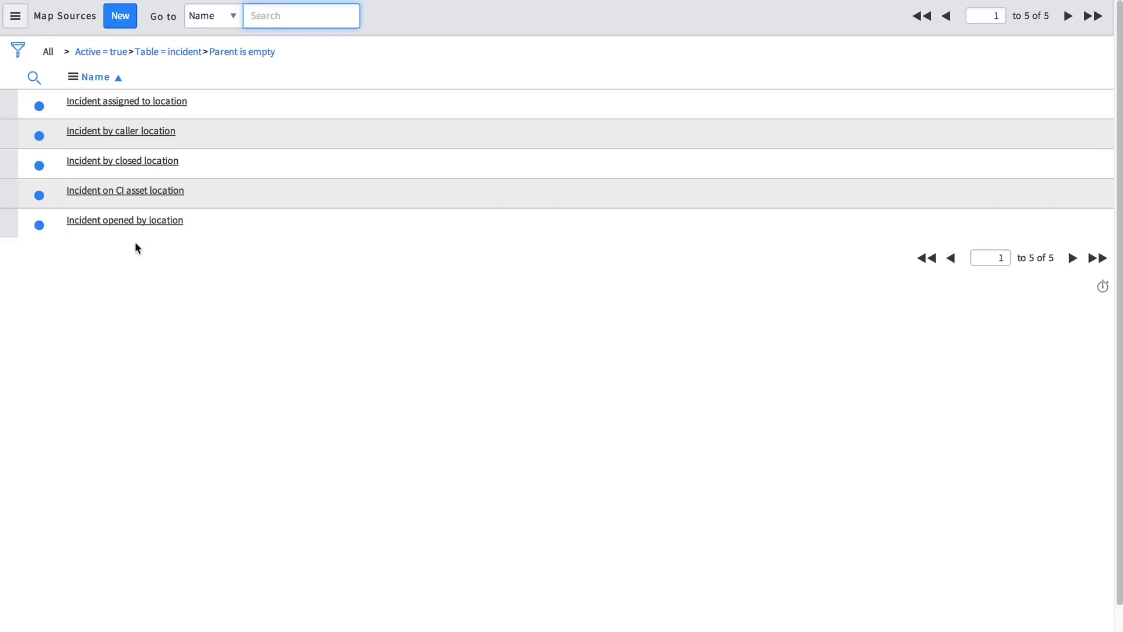
left_click(132, 133)
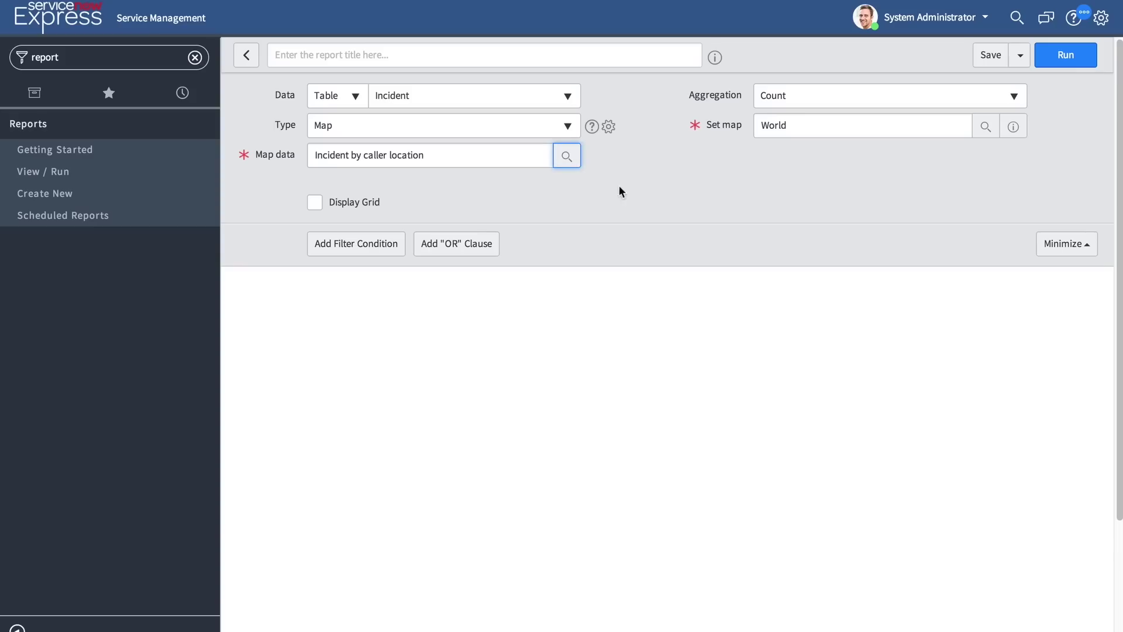
left_click(1066, 59)
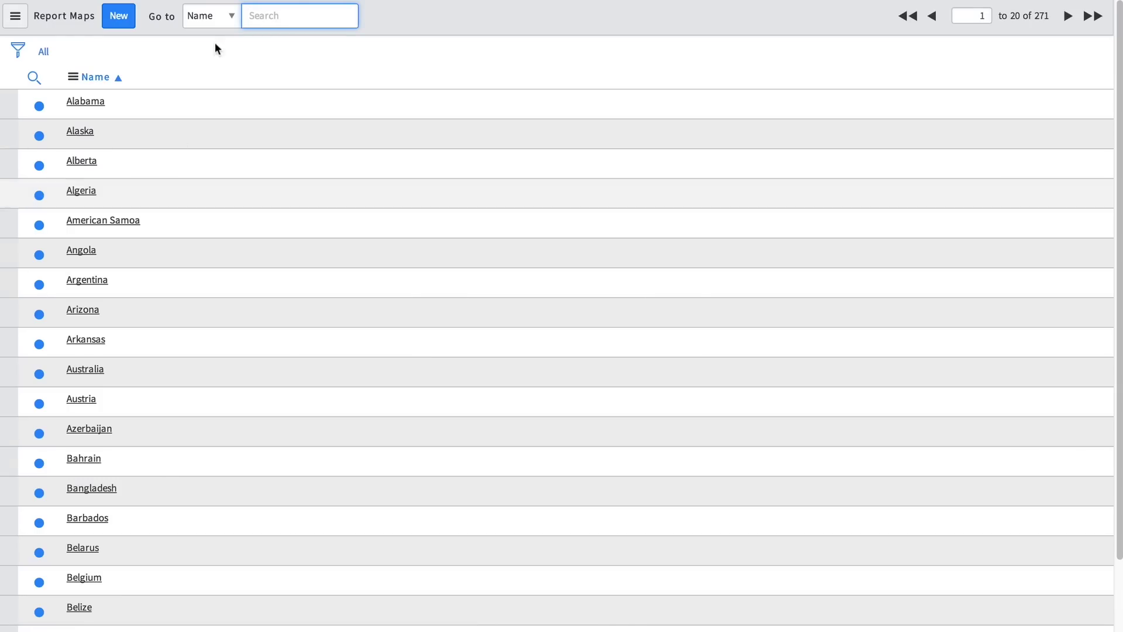
key("ctrl+w")
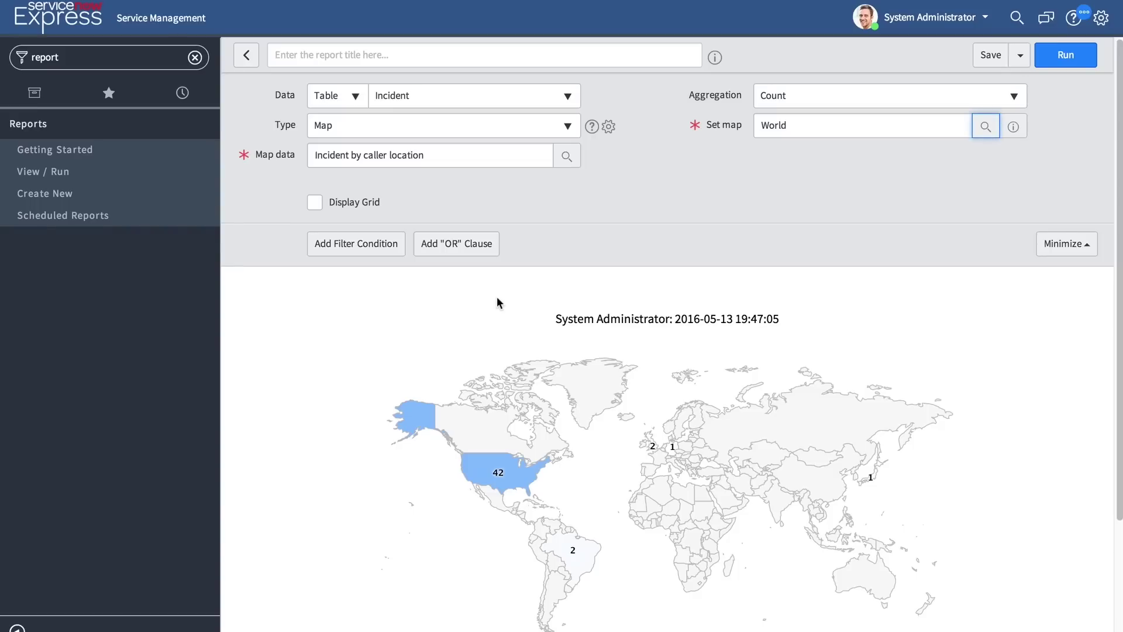
left_click(414, 104)
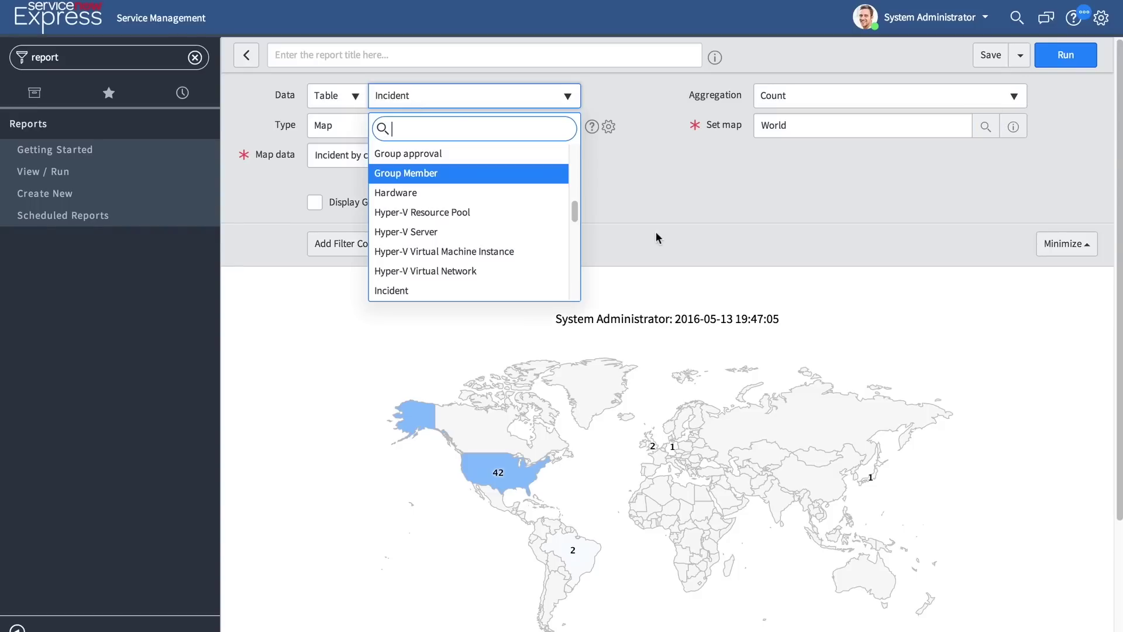
Change the report type to Bar
left_click(655, 232)
left_click(426, 122)
type("bar")
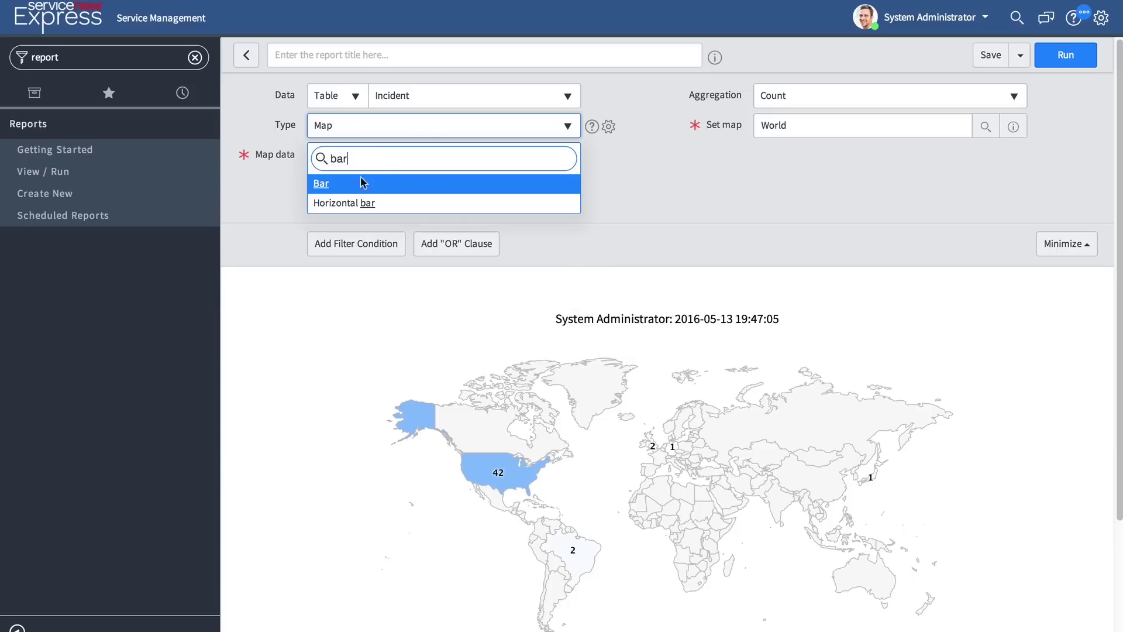
left_click(344, 186)
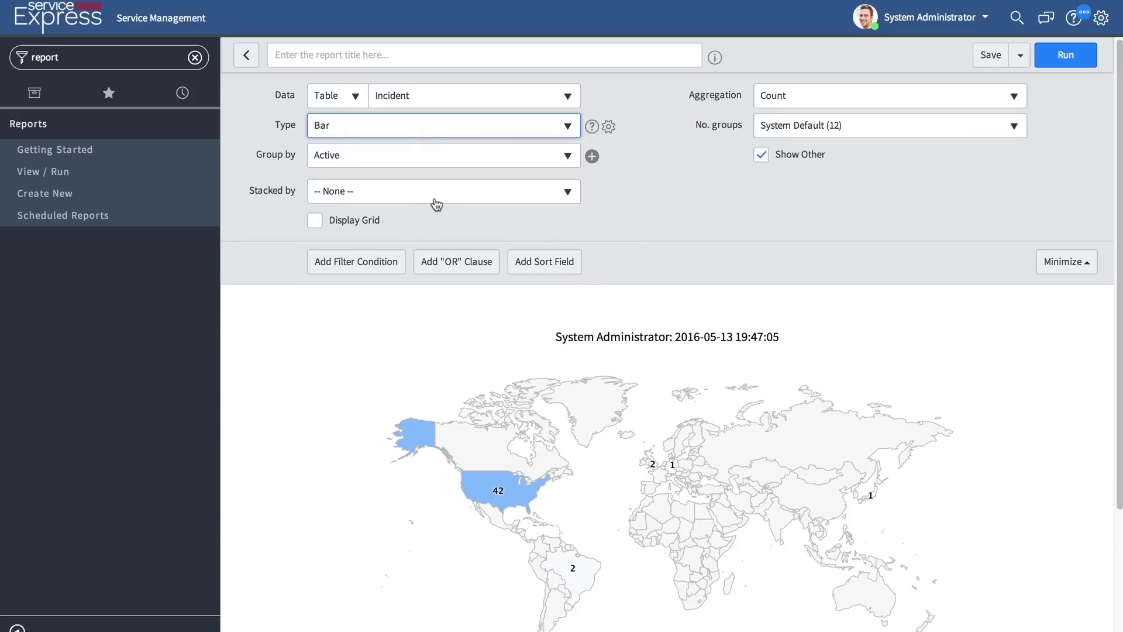
Add Assigned to, Caller and Category as additional group-by fields
left_click(592, 157)
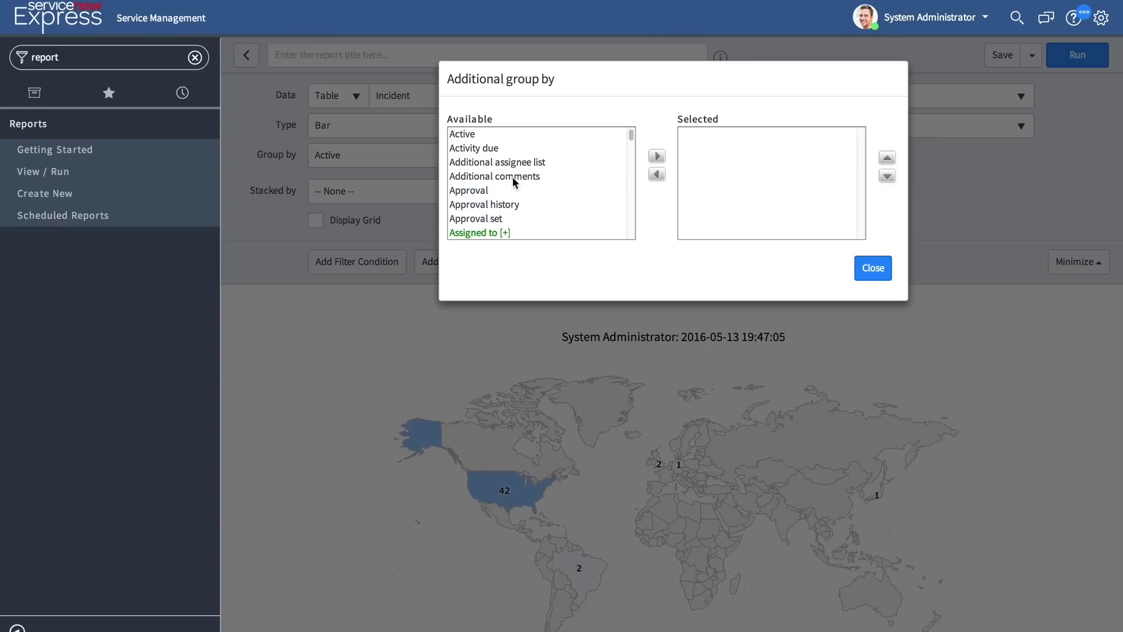
scroll(515, 182, "down", 1)
left_click(474, 219)
double_click(474, 218)
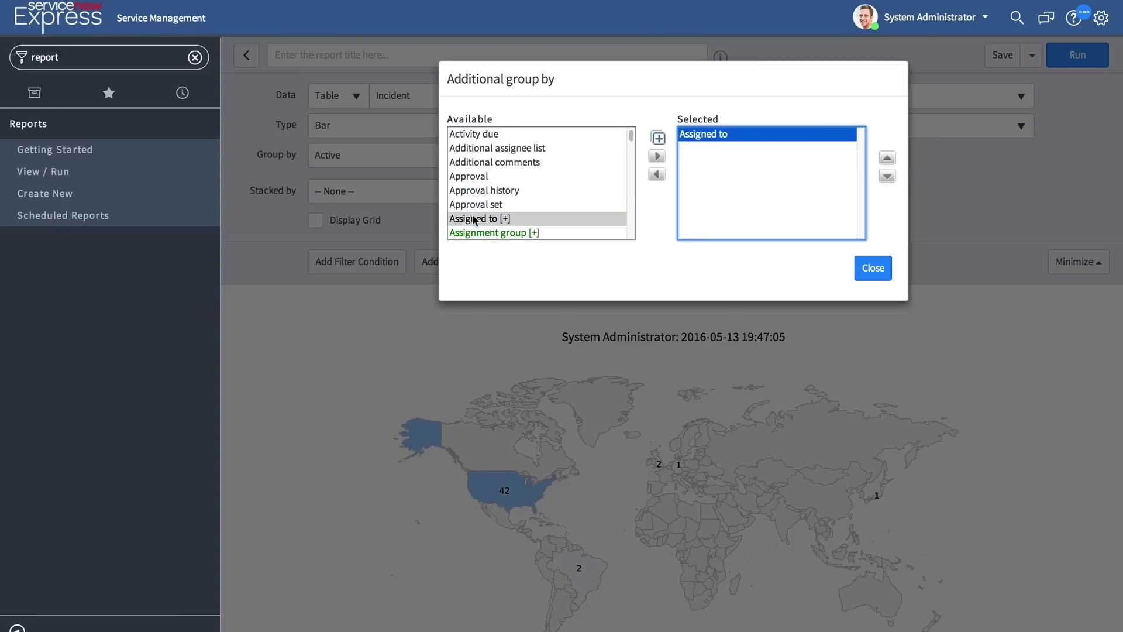
scroll(541, 182, "down", 2)
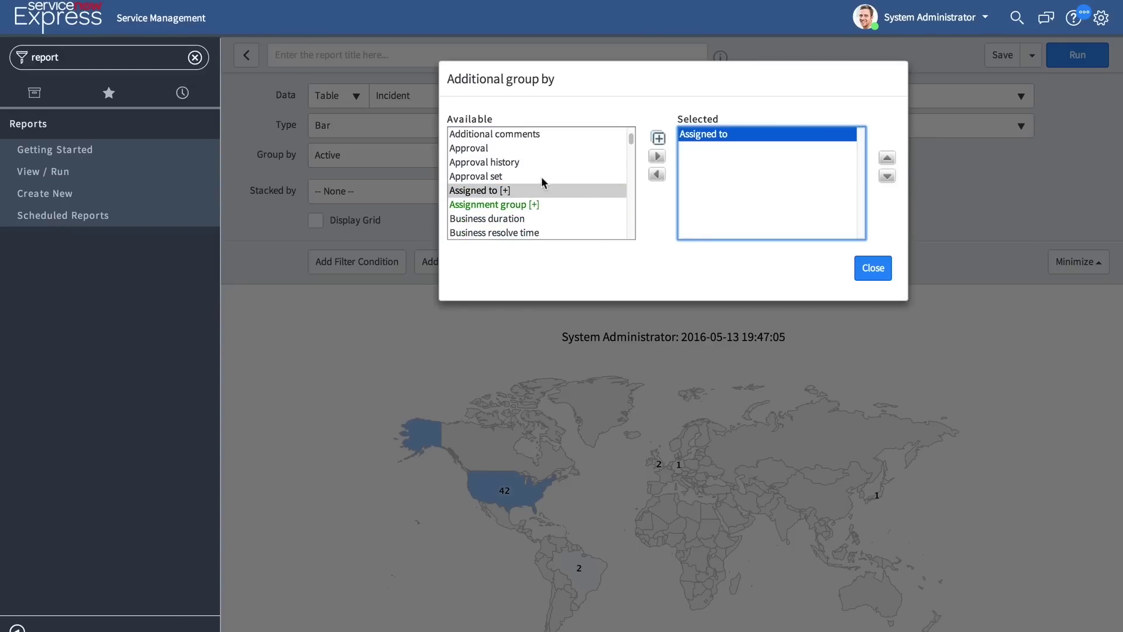
scroll(541, 183, "down", 3)
double_click(463, 219)
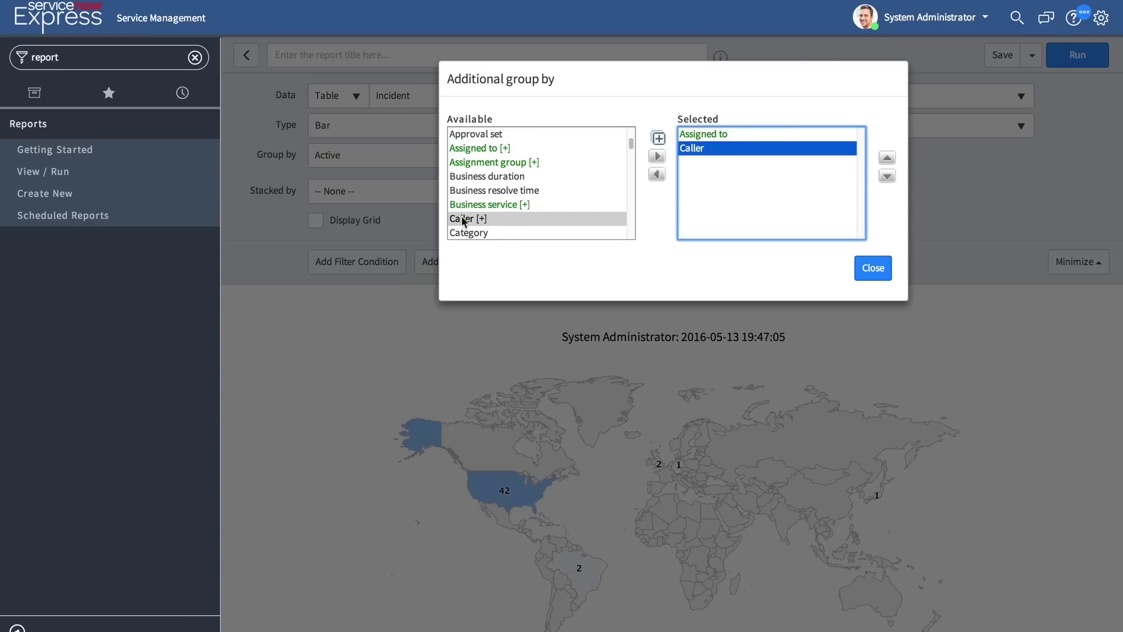
scroll(534, 217, "down", 2)
left_click(479, 204)
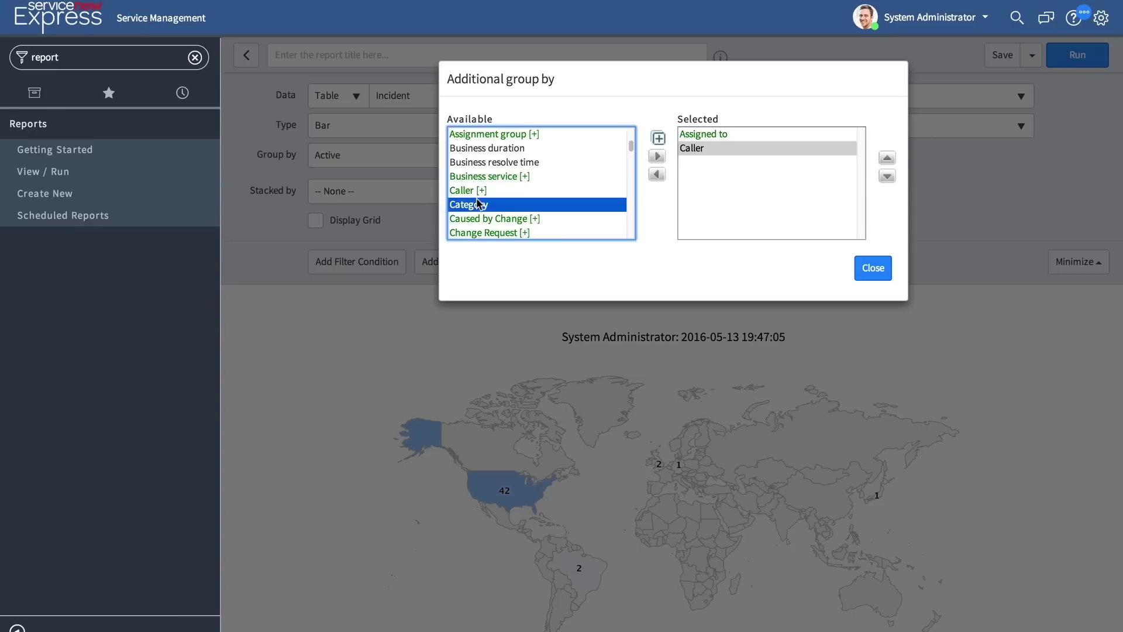
double_click(479, 204)
scroll(550, 188, "down", 2)
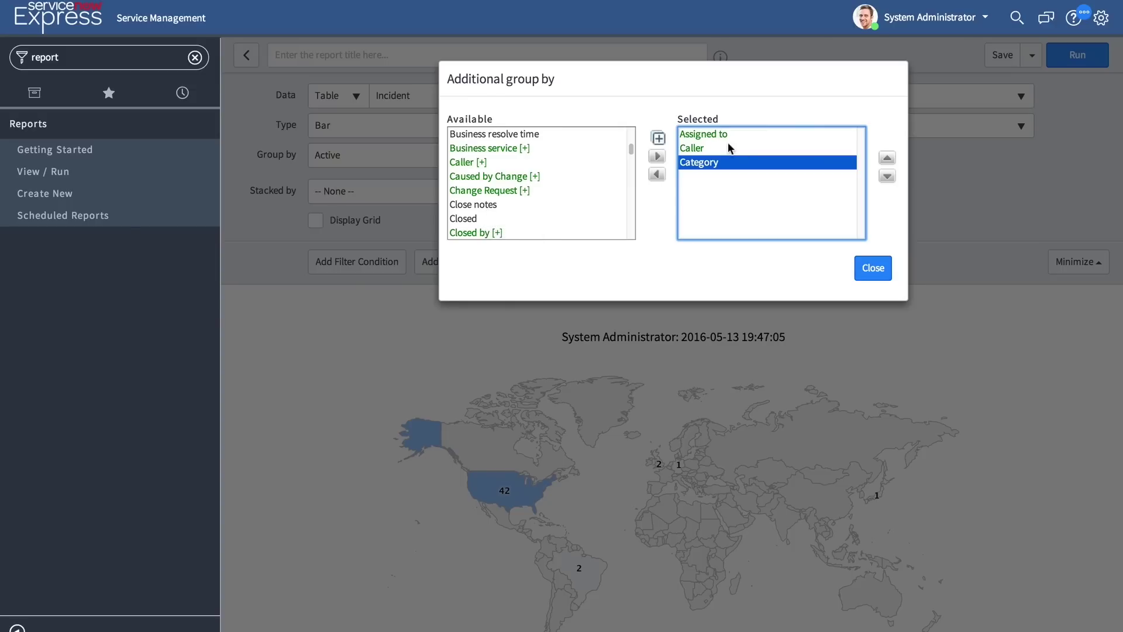
left_click(873, 269)
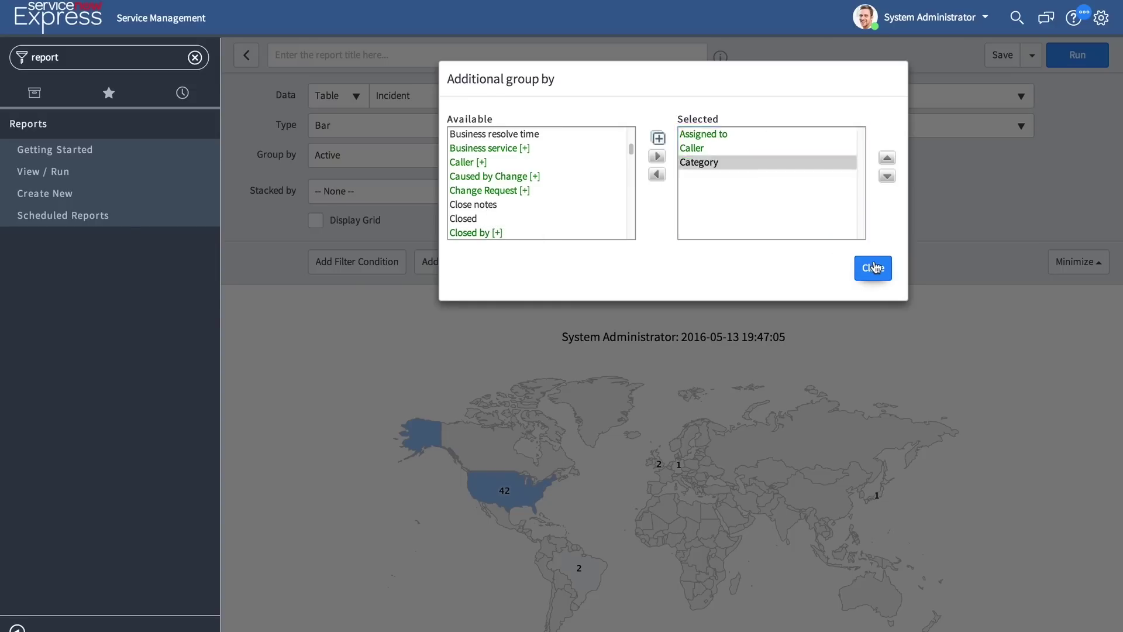
Run the report and chart bars grouped by Caller, stacked by Category
left_click(1066, 64)
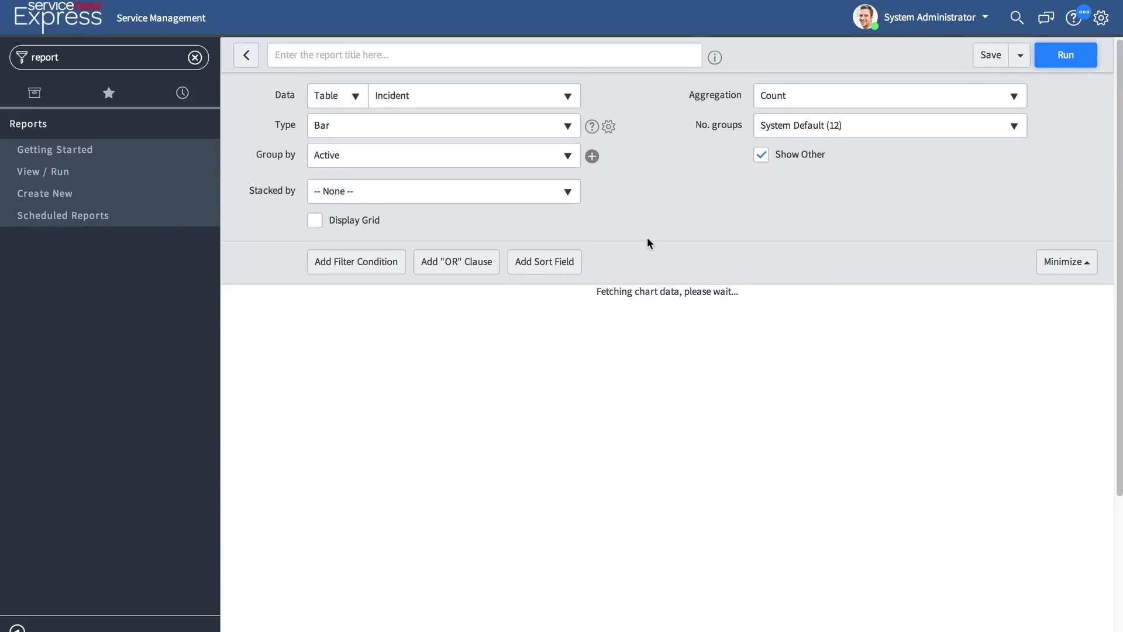
scroll(760, 409, "down", 3)
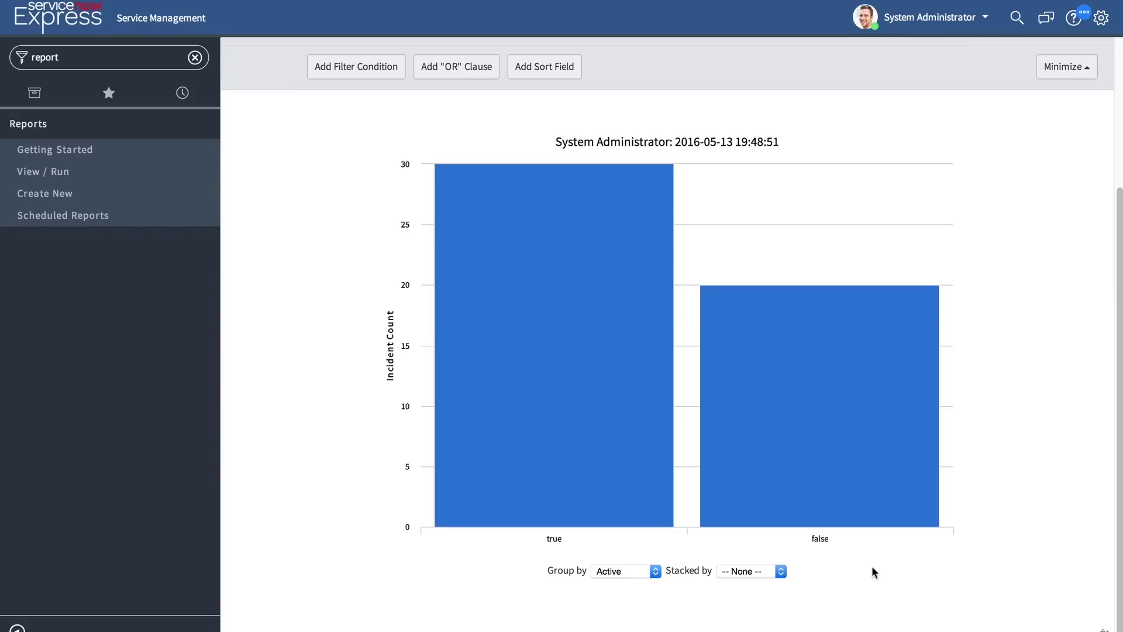
left_click(639, 572)
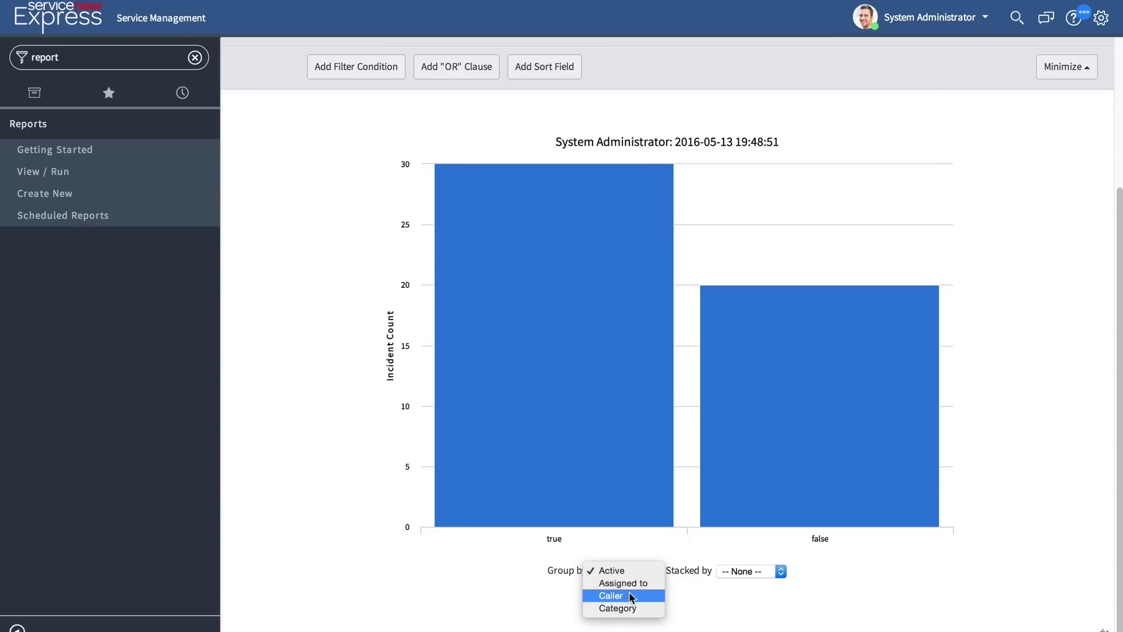
left_click(632, 597)
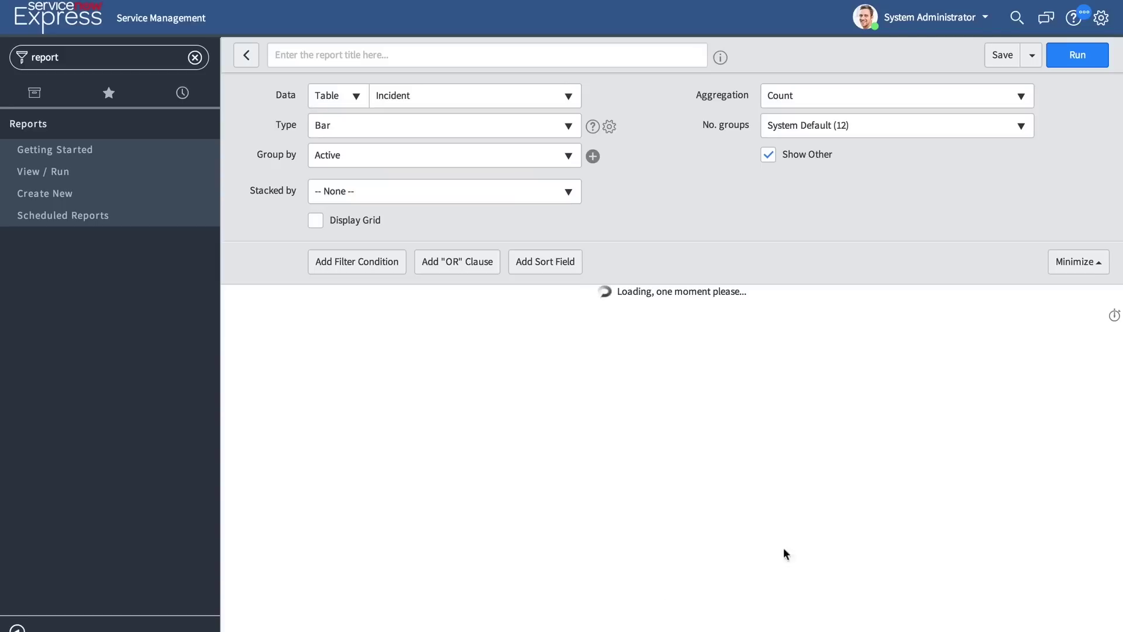
scroll(807, 529, "down", 3)
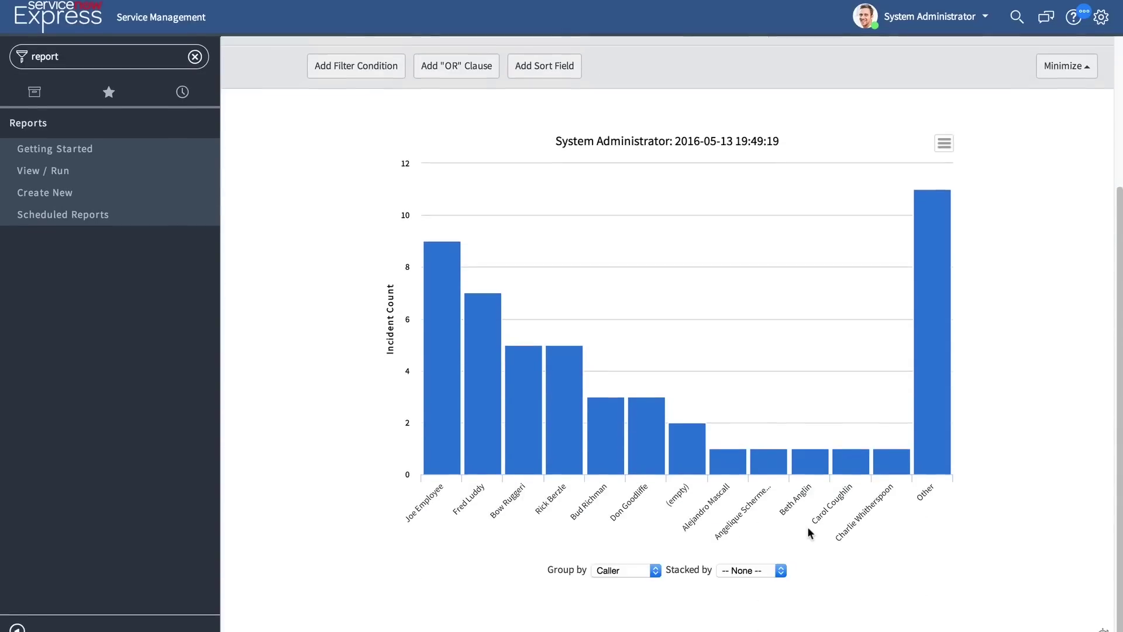
left_click(760, 573)
left_click(743, 607)
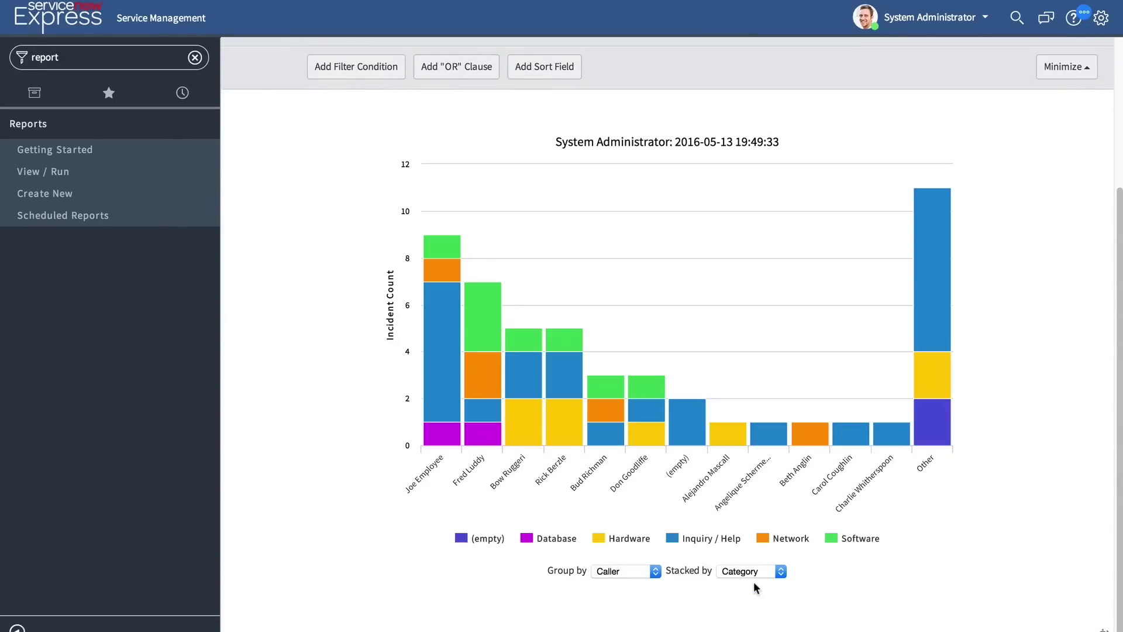
mouse_move(905, 536)
Save the bar chart as a new report and return to the homepage
scroll(945, 591, "up", 4)
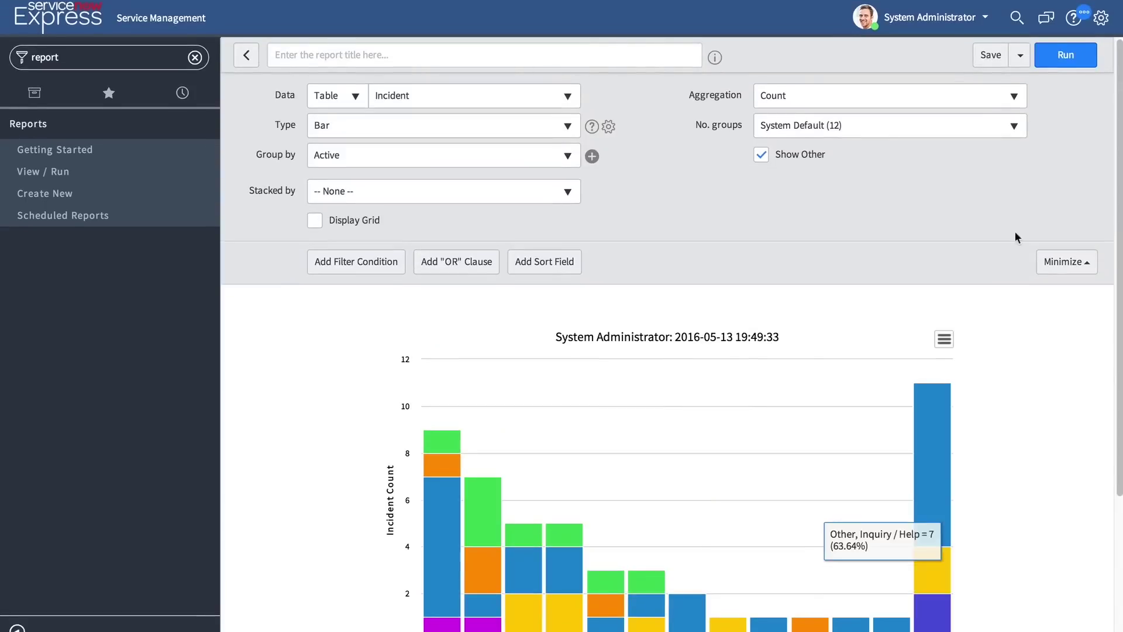
left_click(1021, 57)
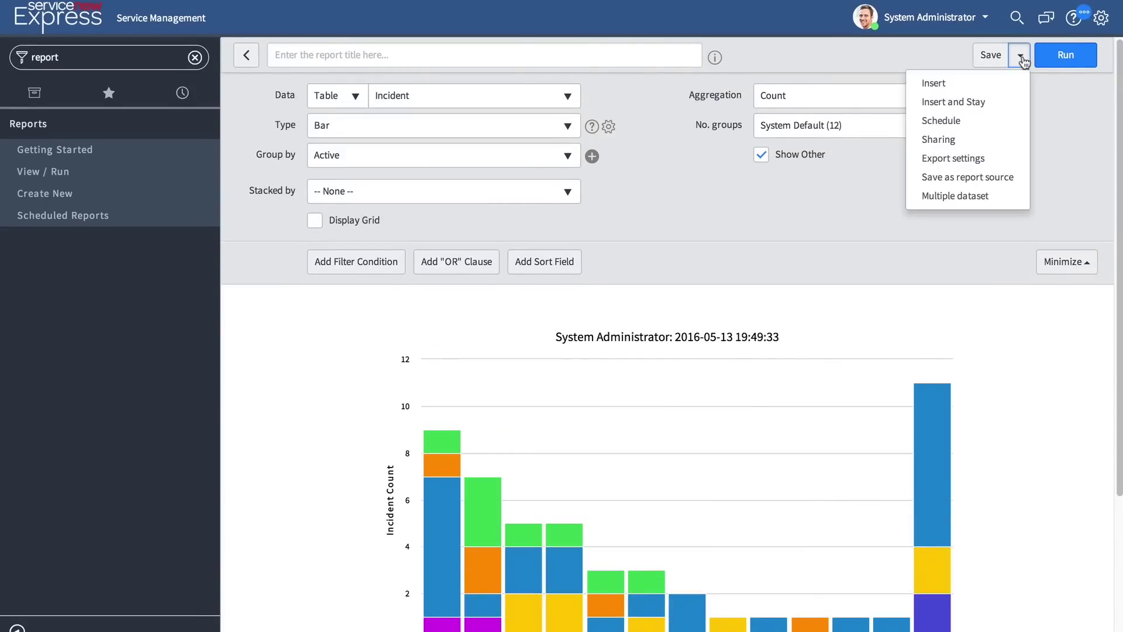
left_click(997, 56)
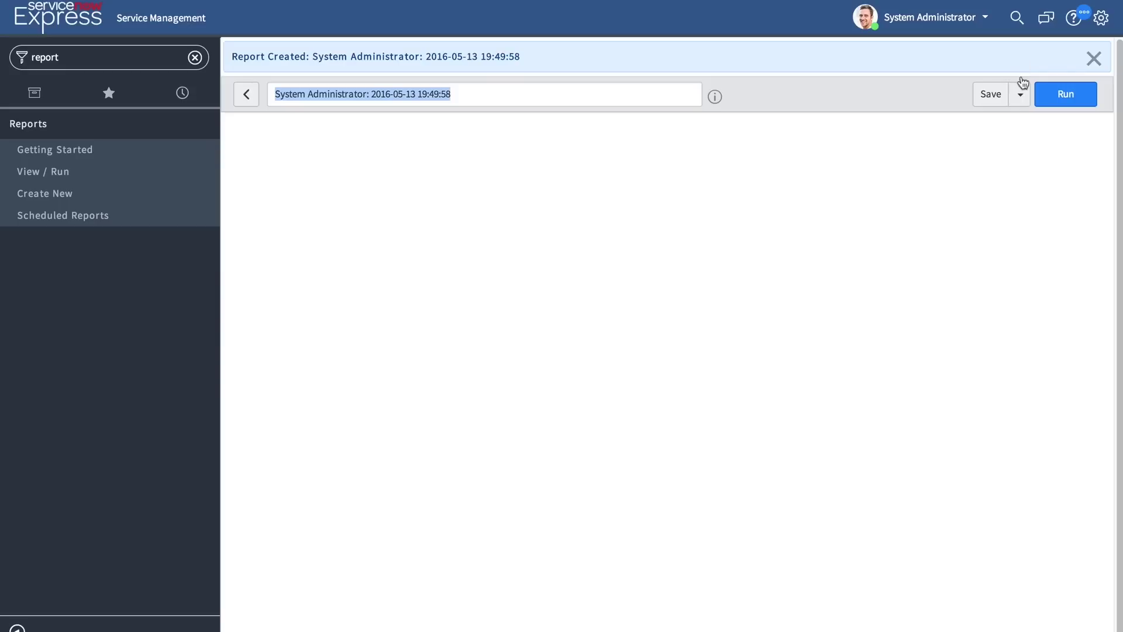
left_click(1021, 95)
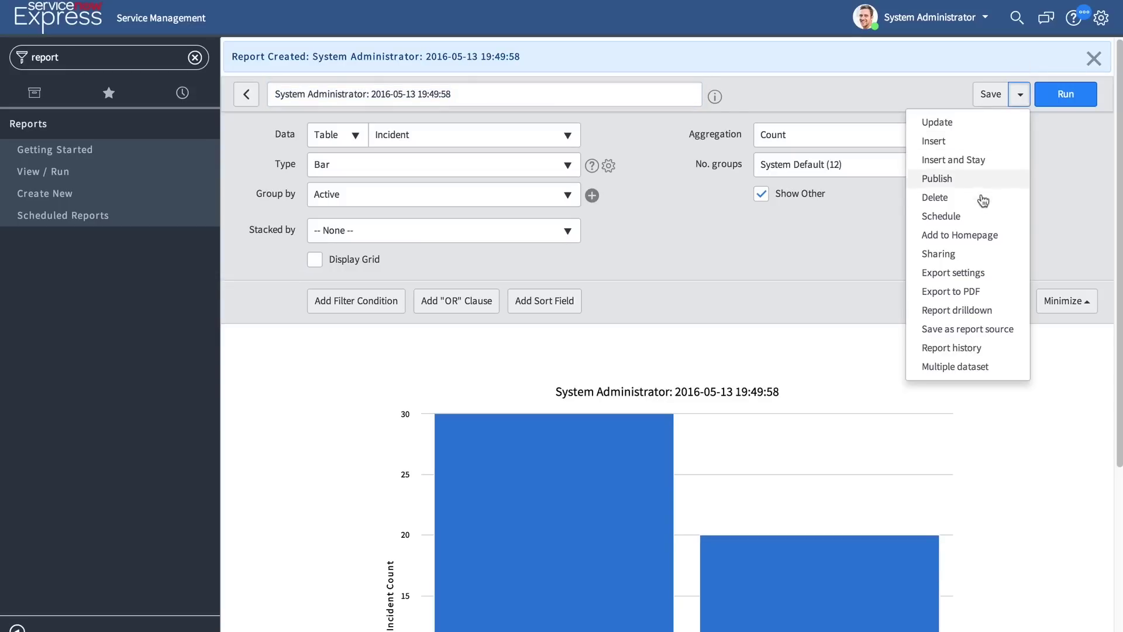
left_click(93, 52)
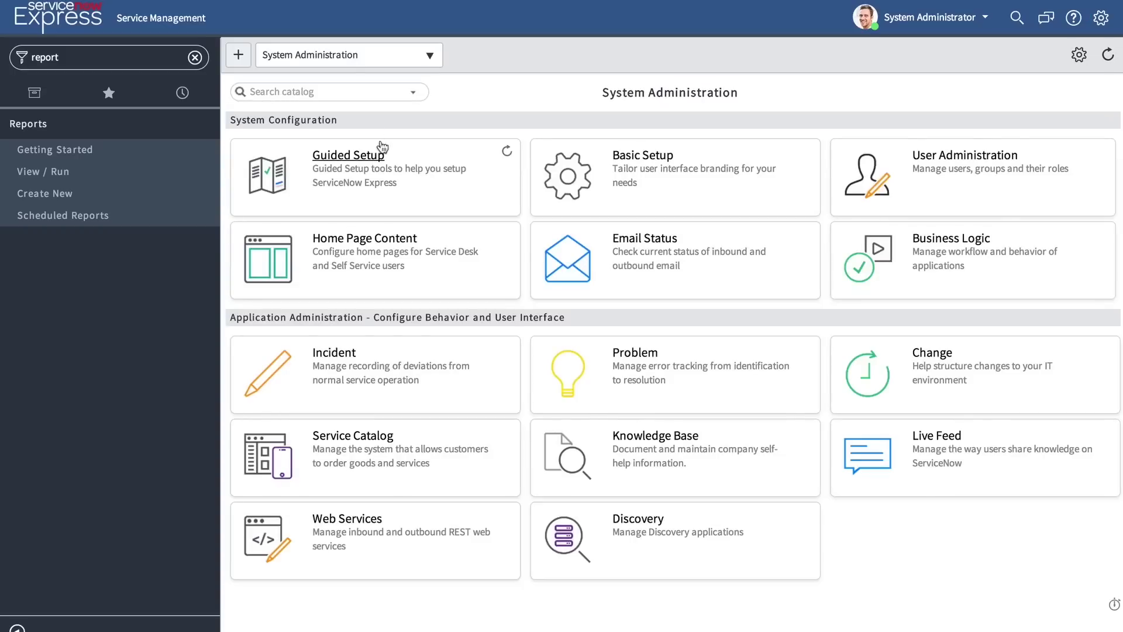
Switch to the Self Service homepage and create a new personal homepage, My Homepage 1
left_click(373, 64)
left_click(339, 171)
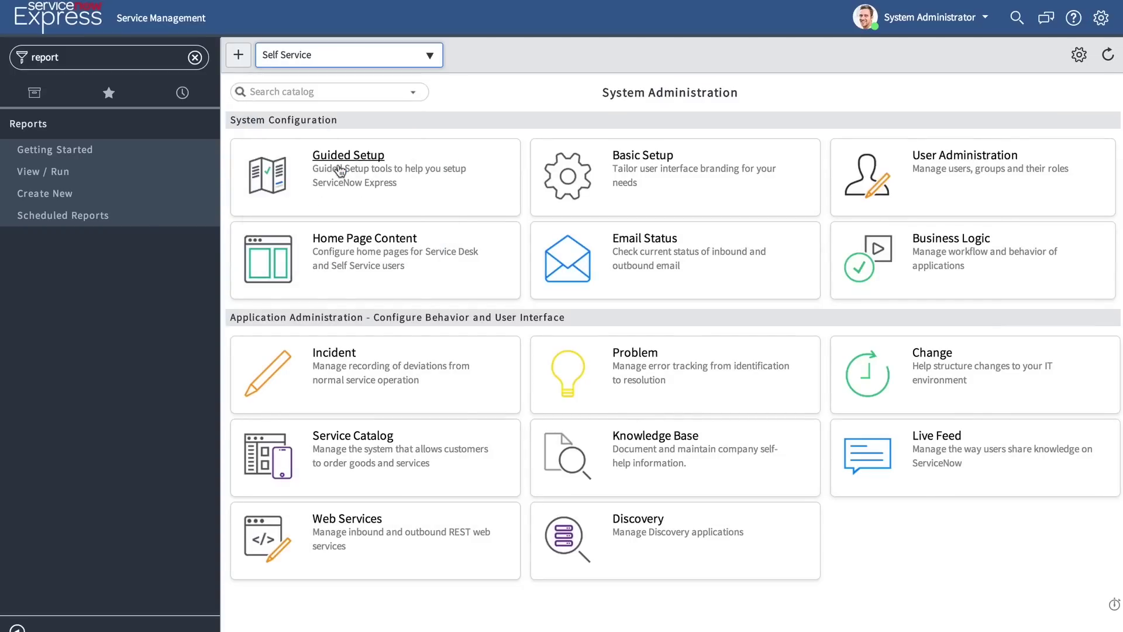
left_click(246, 61)
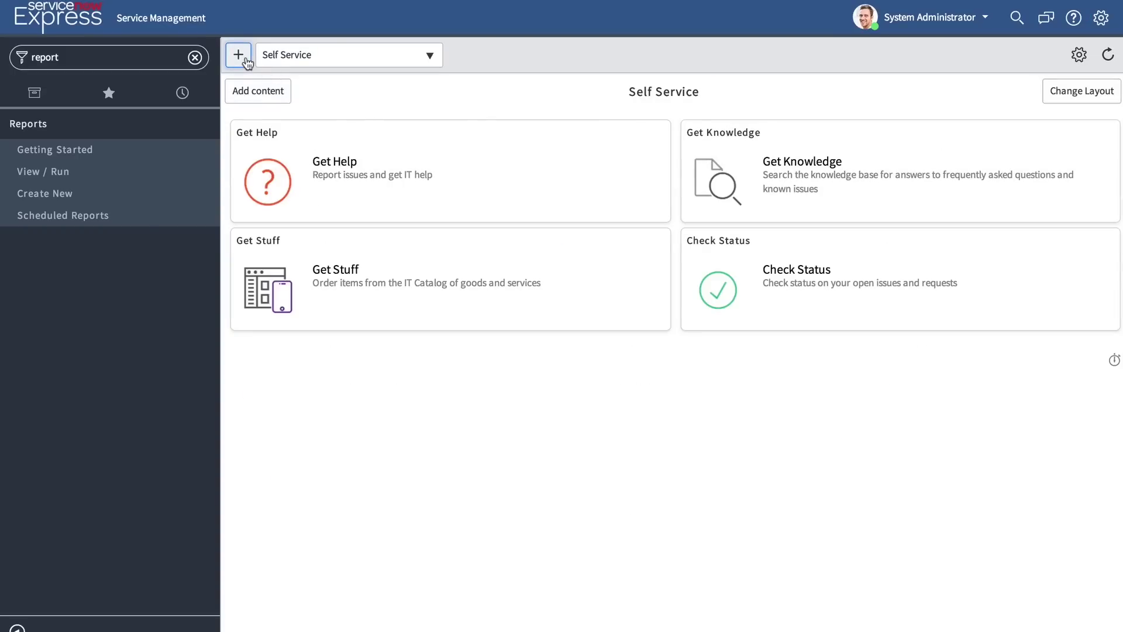
left_click(281, 91)
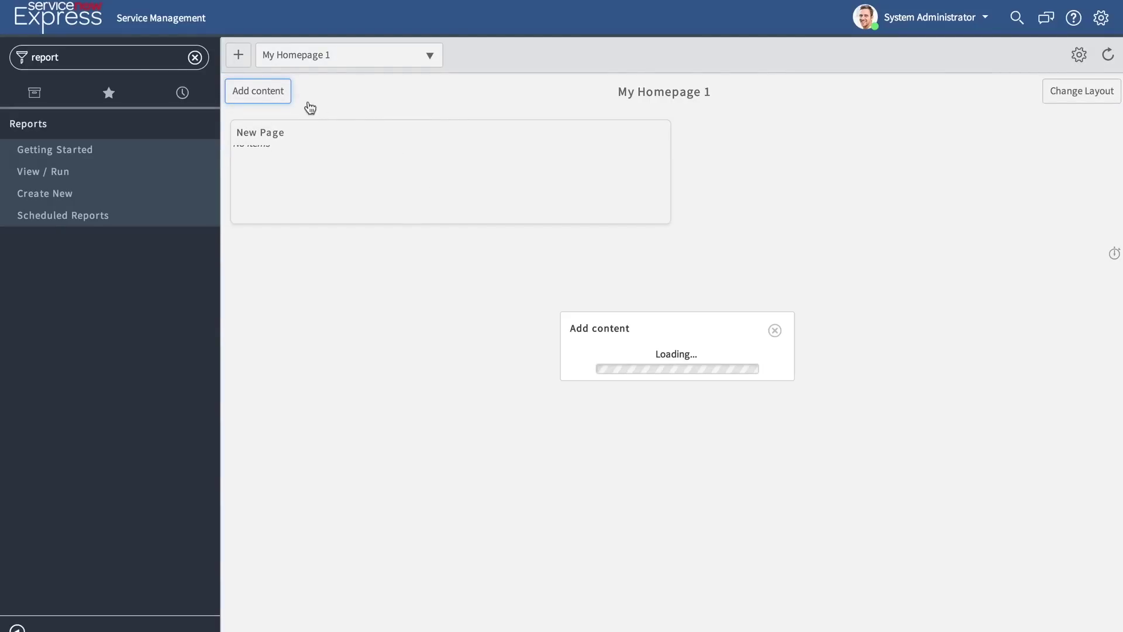
left_click(254, 87)
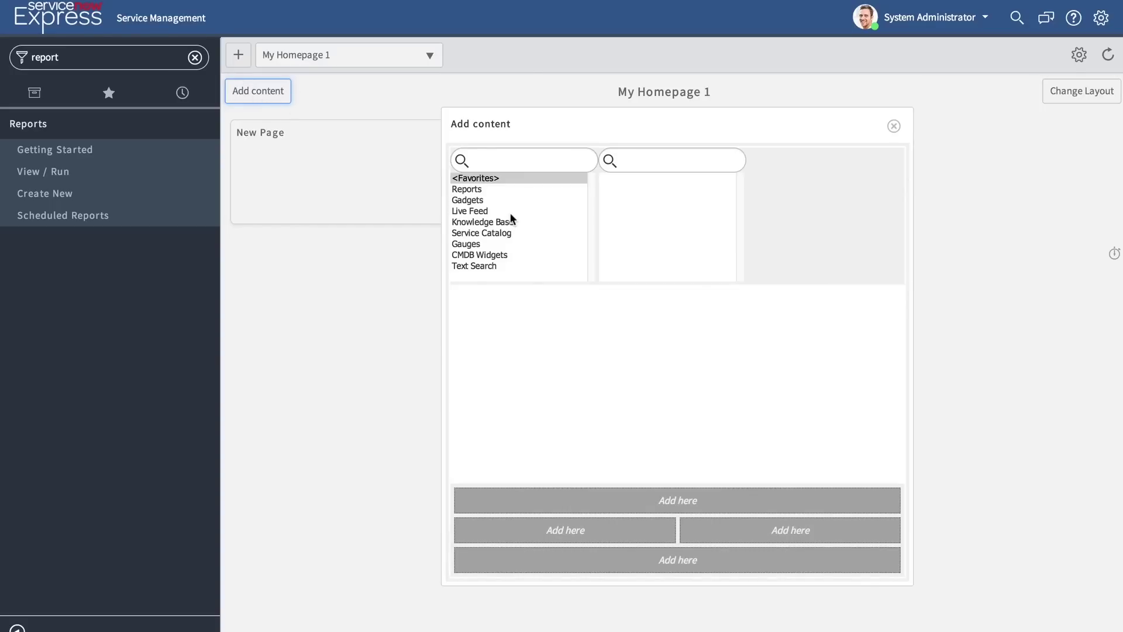
Preview Reports > Incident > Closed Incidents this month by Category, then close the add-content panel
left_click(469, 190)
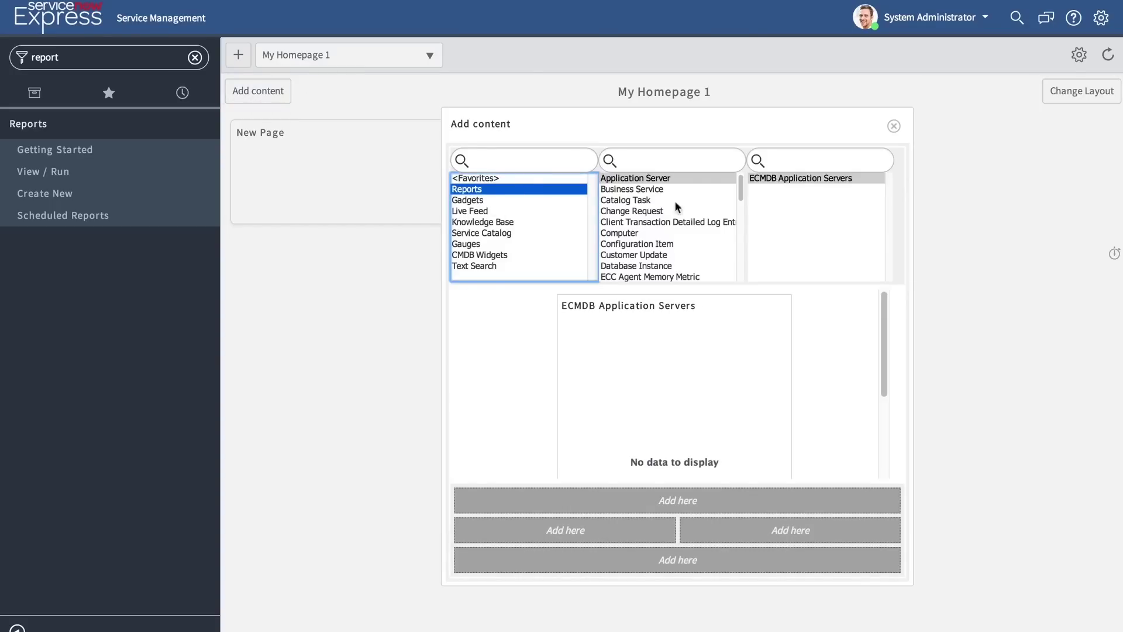
scroll(697, 201, "down", 5)
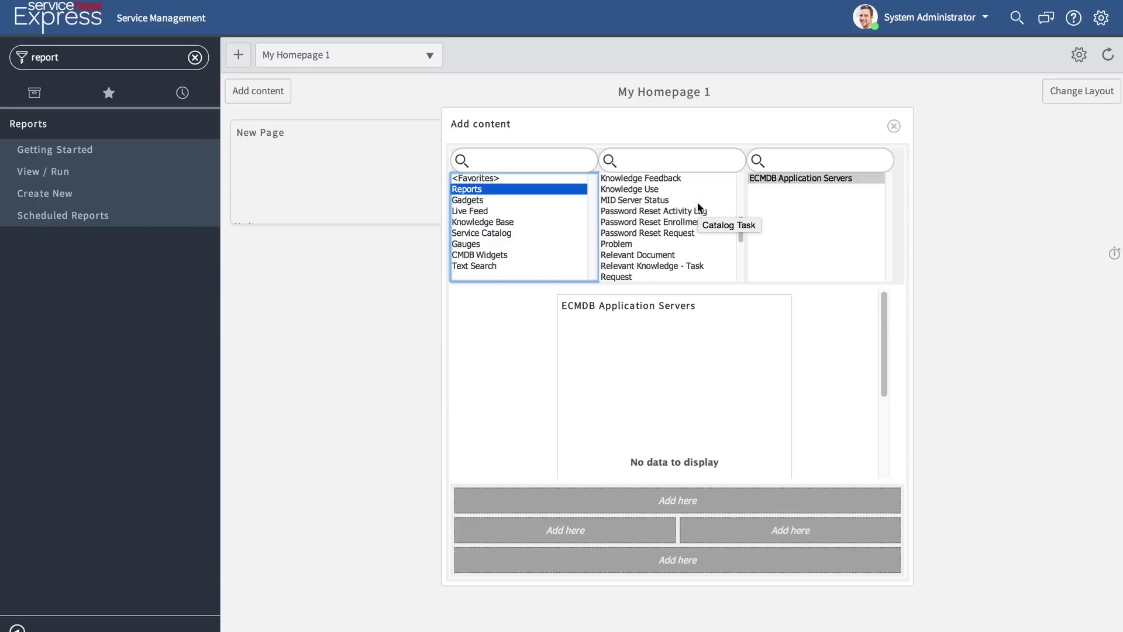
scroll(697, 201, "up", 3)
left_click(620, 210)
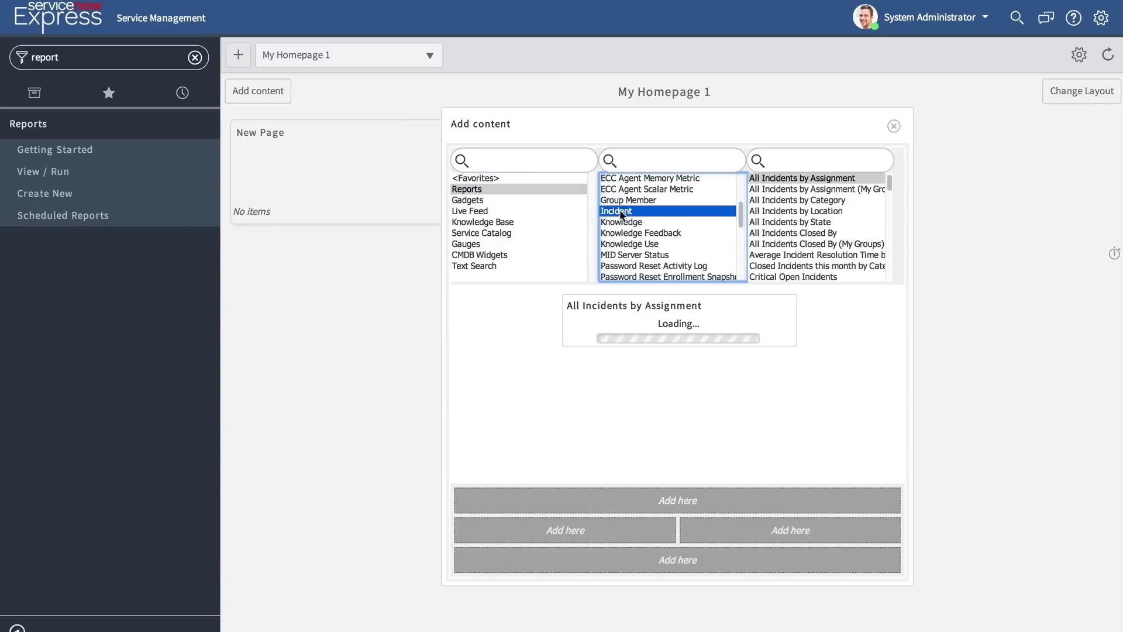
scroll(830, 222, "down", 2)
left_click(830, 222)
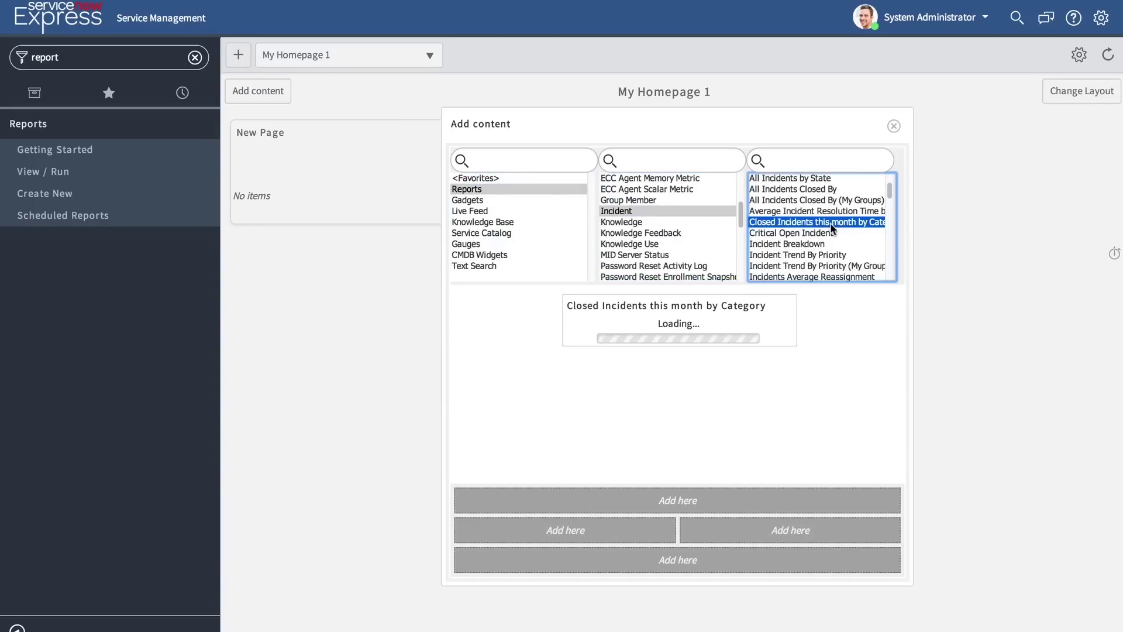
left_click(123, 56)
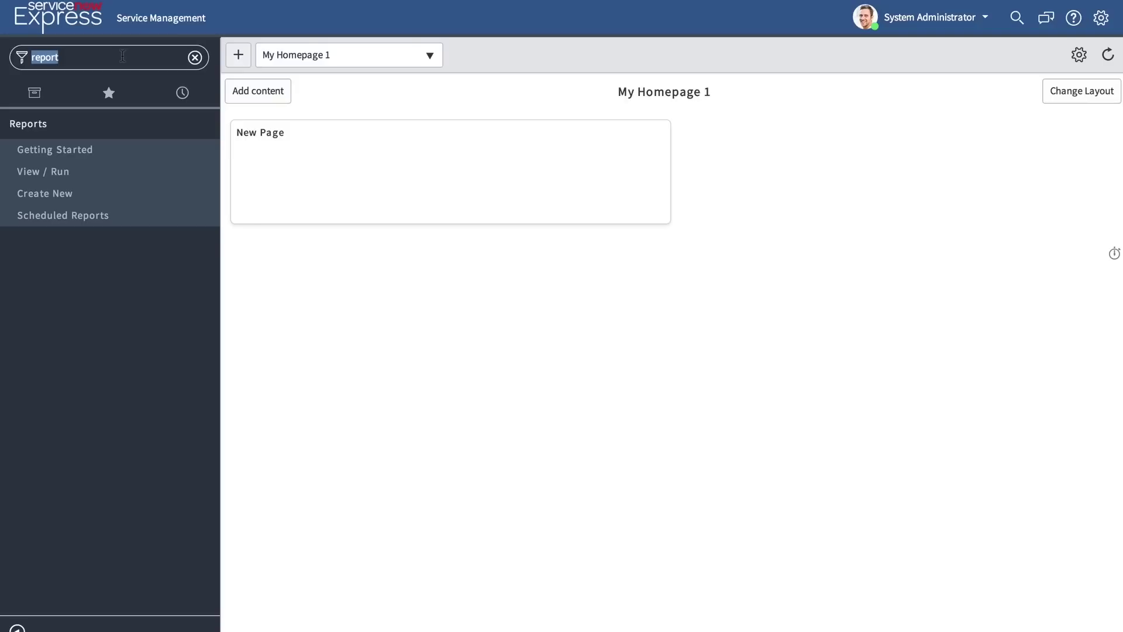
Open Incident > Open and show it as a visual task board by Priority
type("inc")
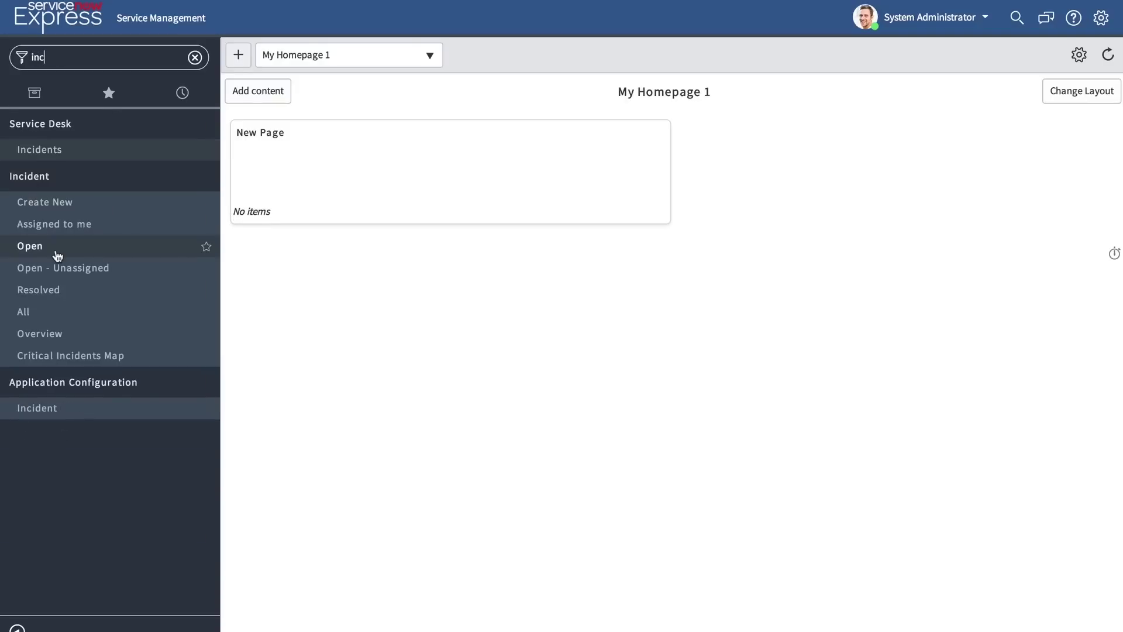
left_click(57, 247)
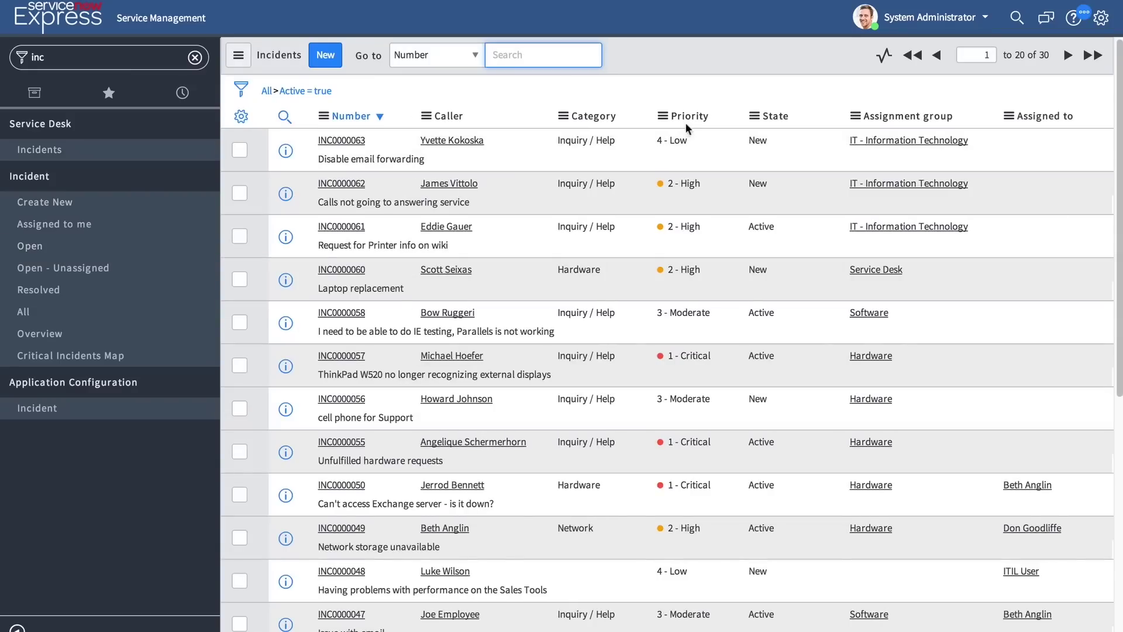
right_click(694, 125)
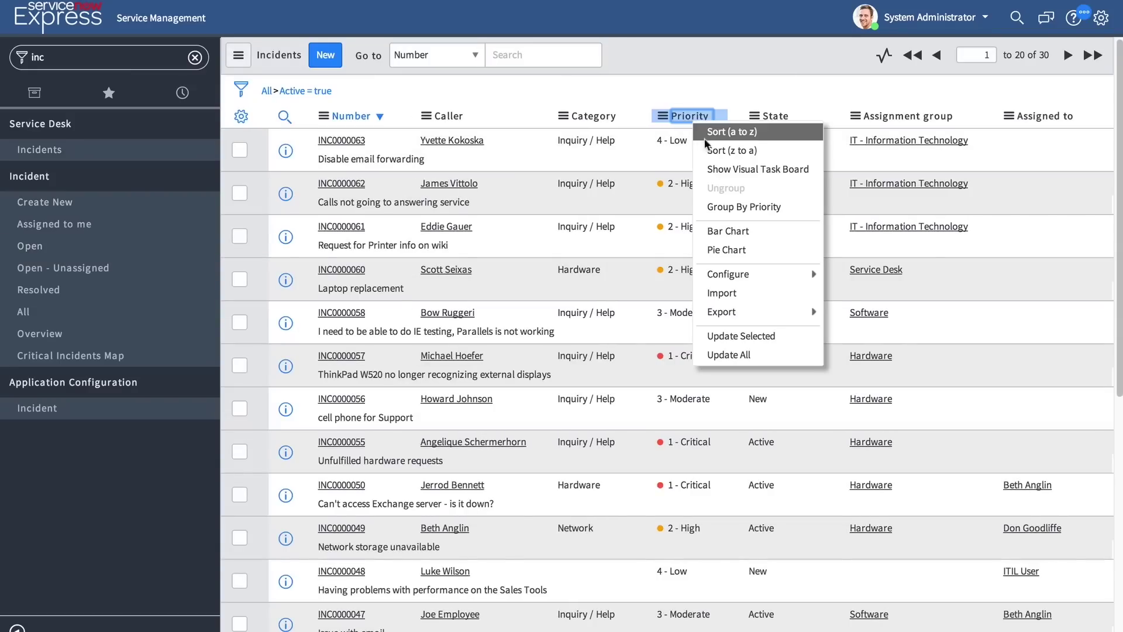
left_click(746, 167)
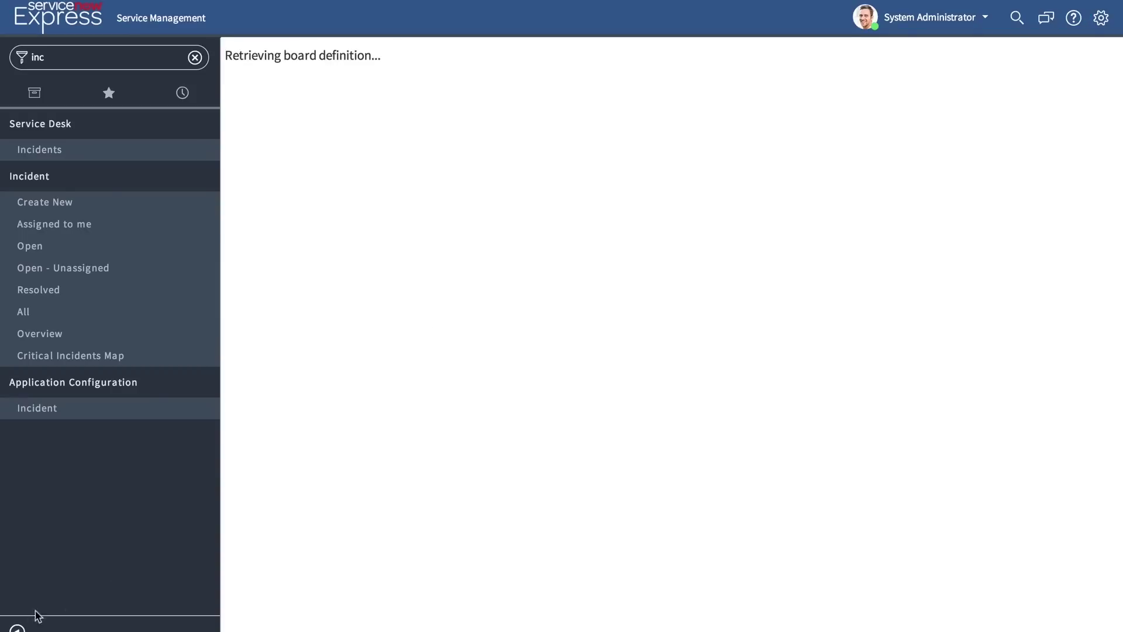
Collapse the navigator and show the board info: 6 priority lanes, 30 cards
left_click(17, 628)
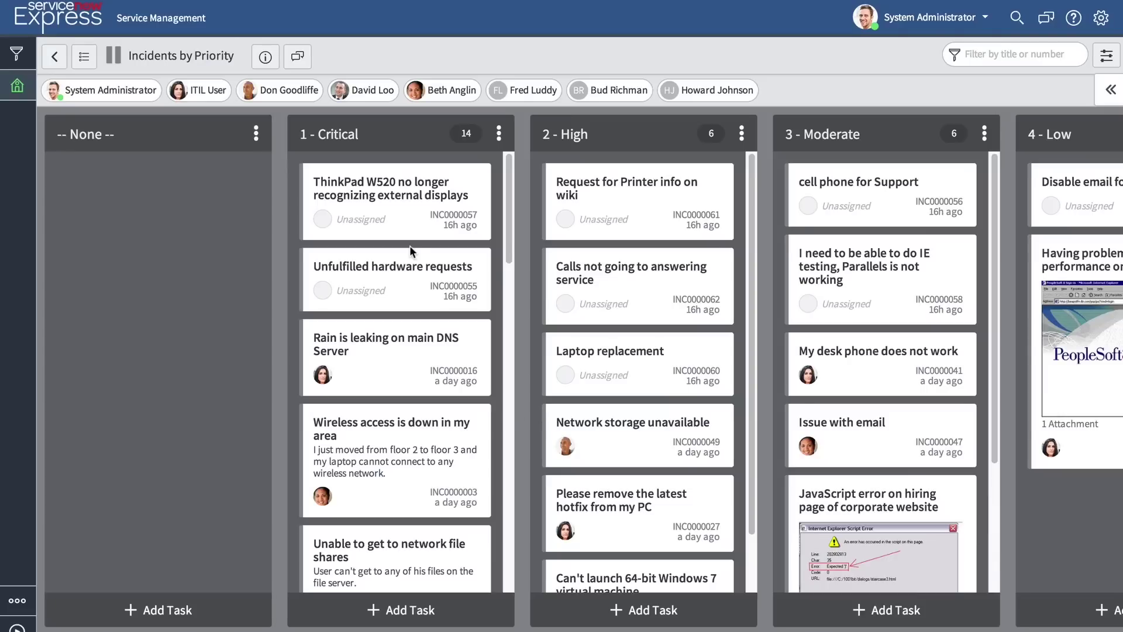
left_click(499, 134)
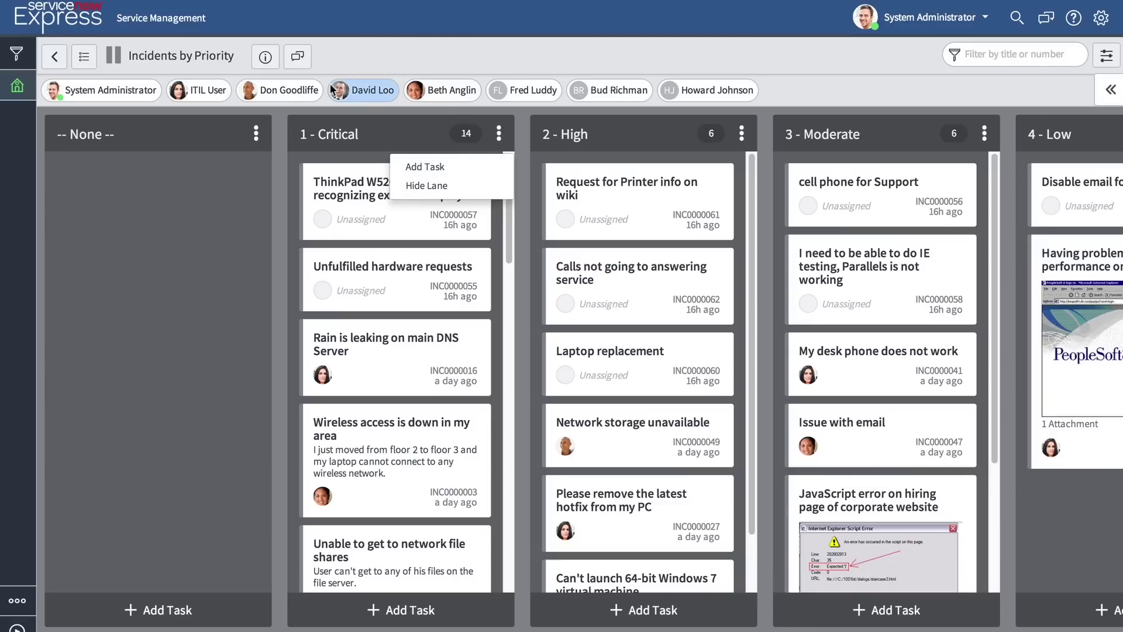
left_click(266, 59)
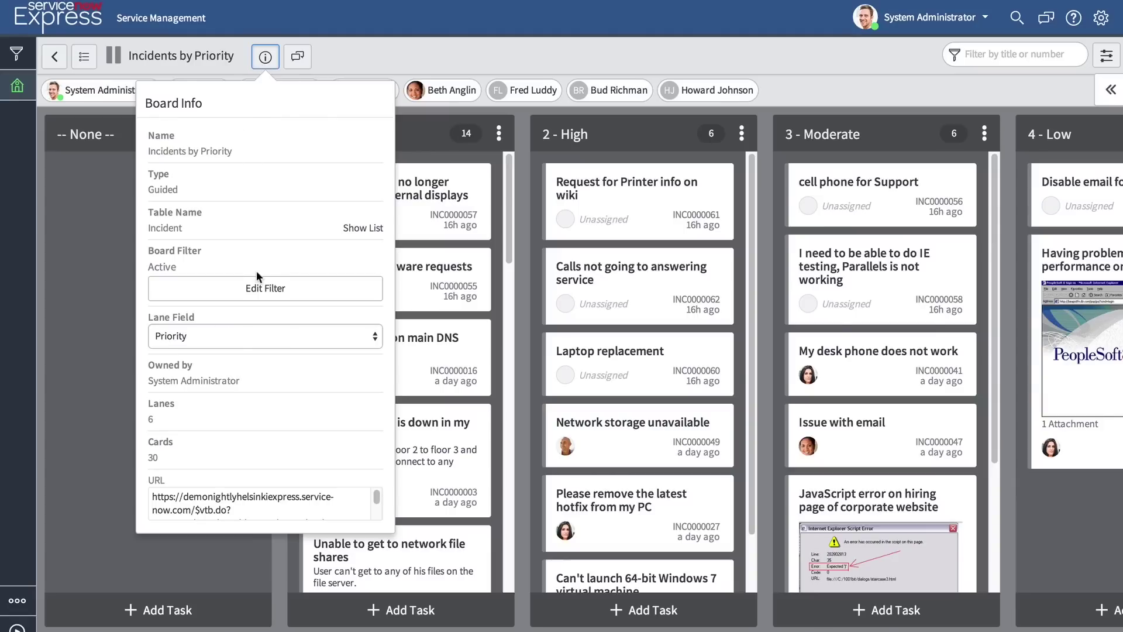
Move the 2 - High lane above -- None -- in board settings, then return to My Homepage 1
left_click(738, 71)
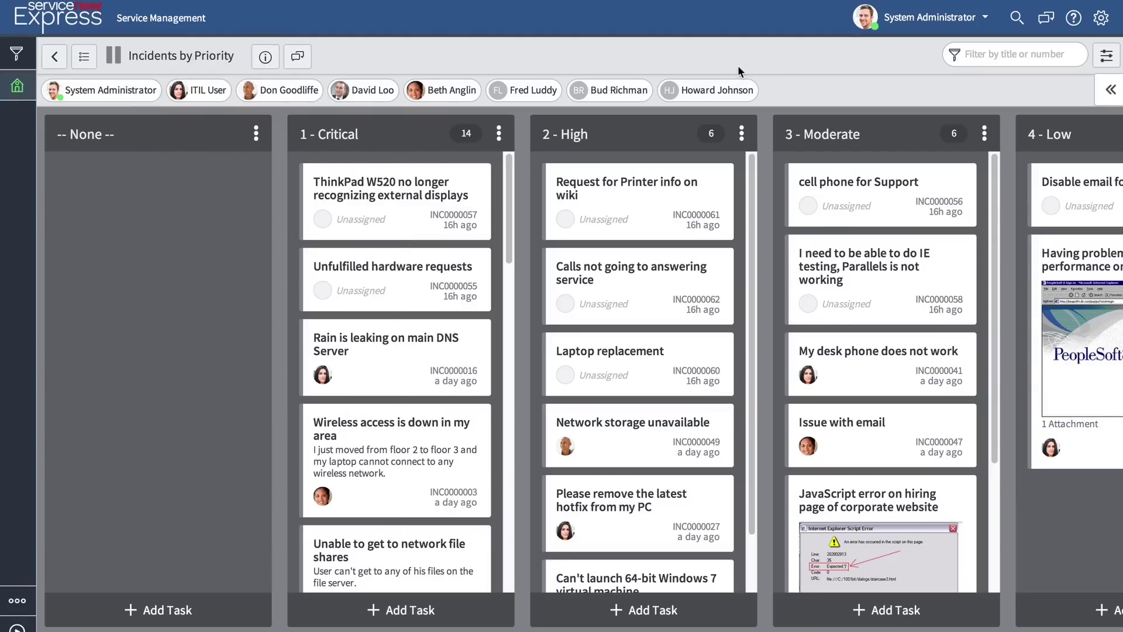
left_click(1114, 57)
scroll(1040, 300, "down", 3)
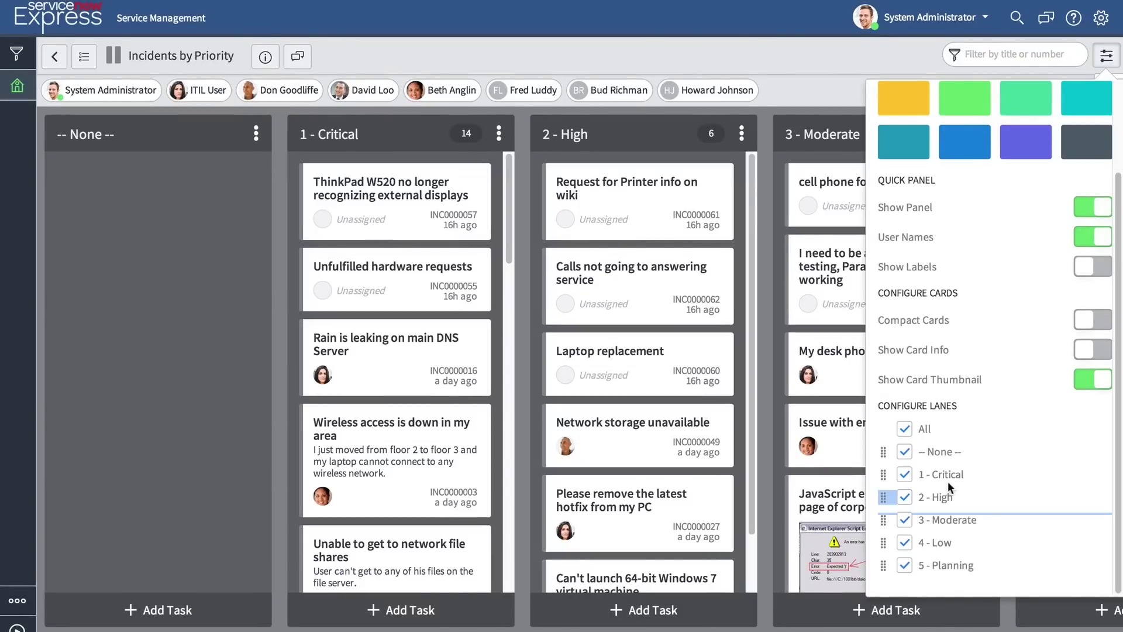
left_click_drag(883, 497, 881, 471)
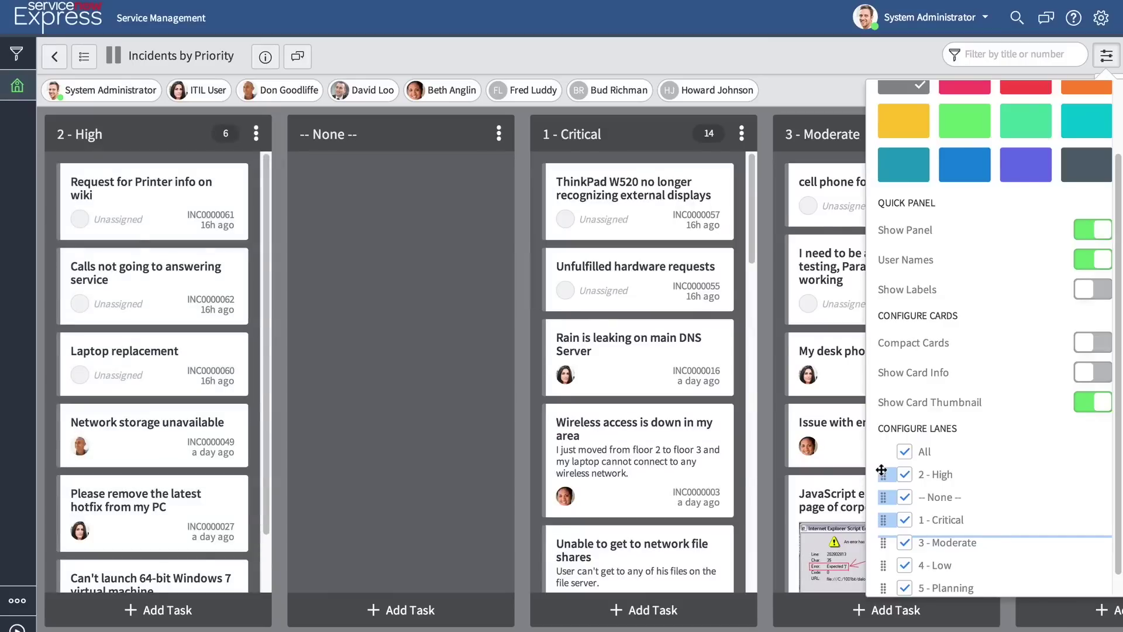
left_click(47, 29)
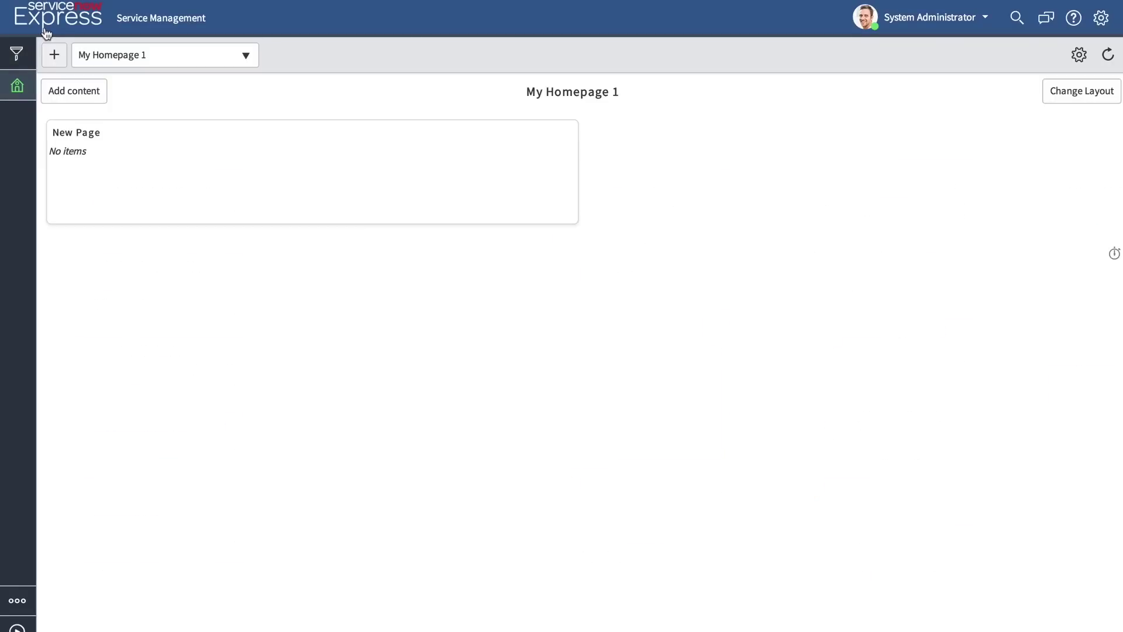
left_click(17, 57)
Open Knowledge, enter the IT knowledge base, search 'email', and view the Word import option
type("kn")
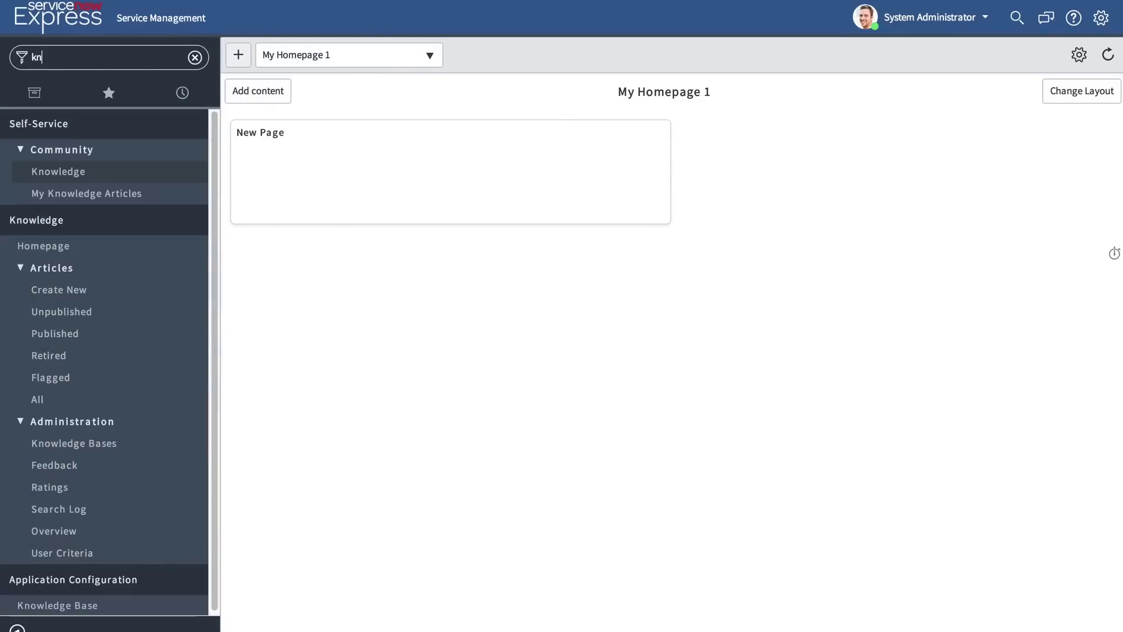
type("owled")
left_click(74, 184)
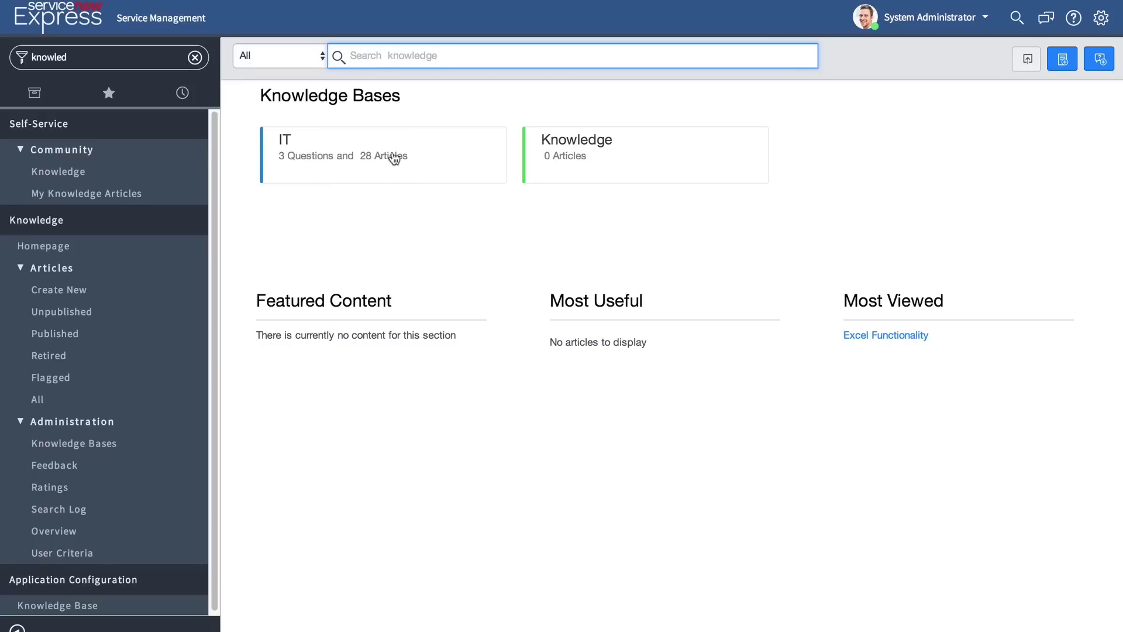
left_click(325, 156)
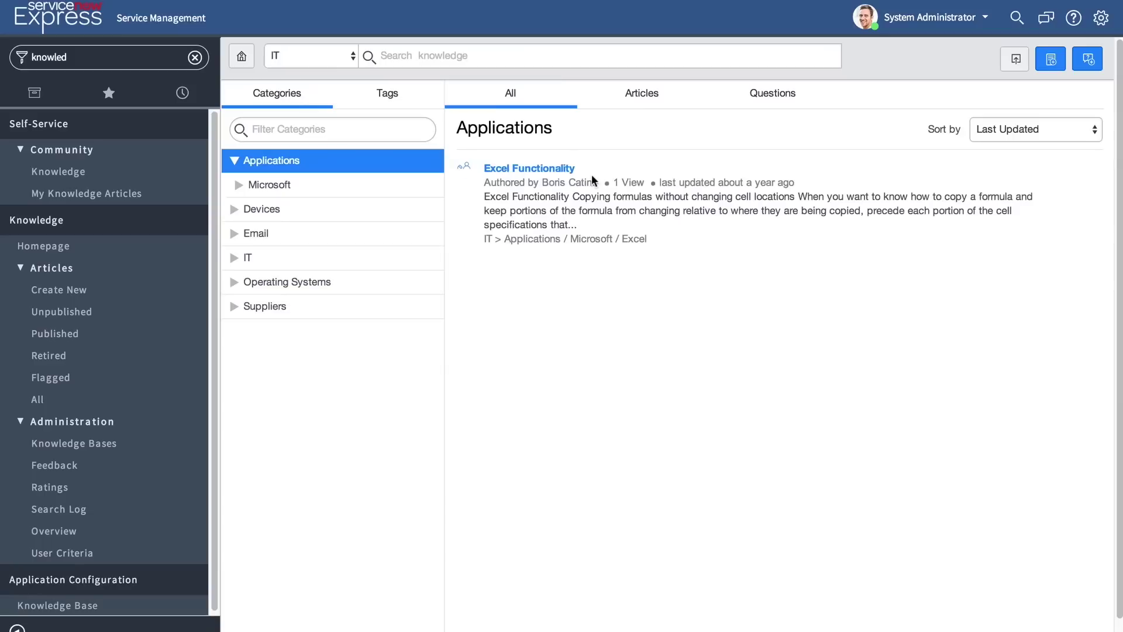
left_click(499, 56)
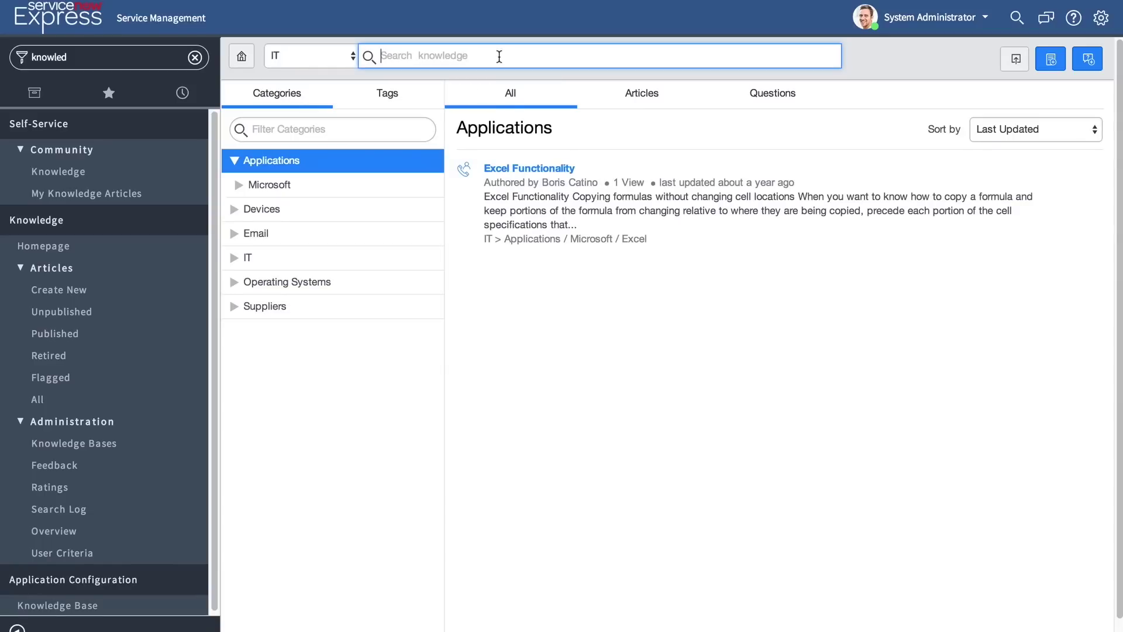
type("email")
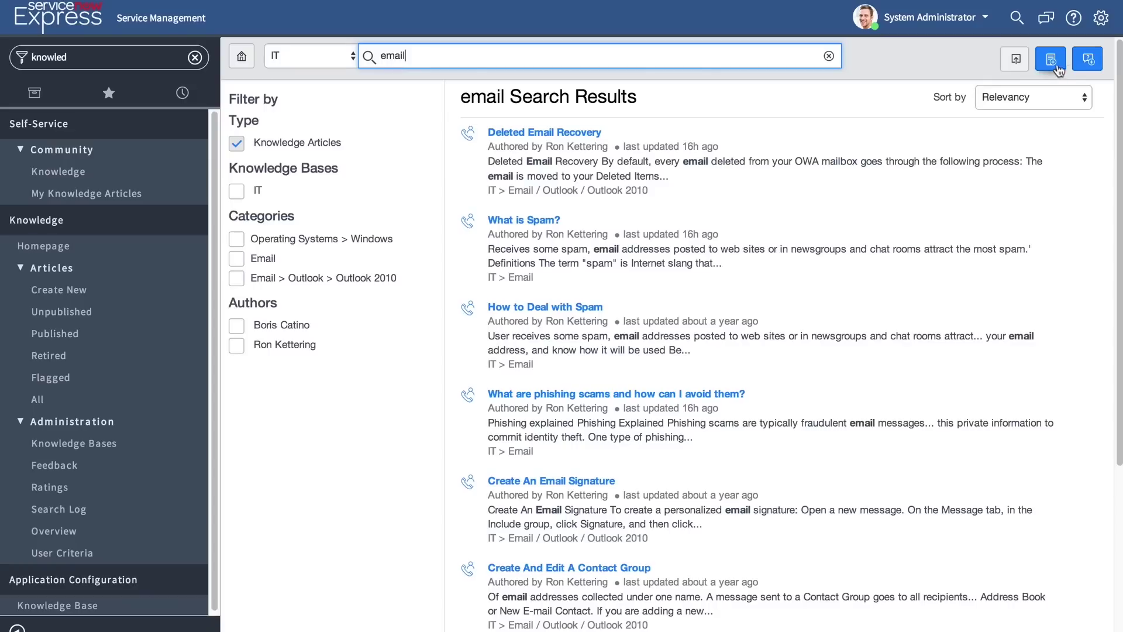
left_click(1017, 59)
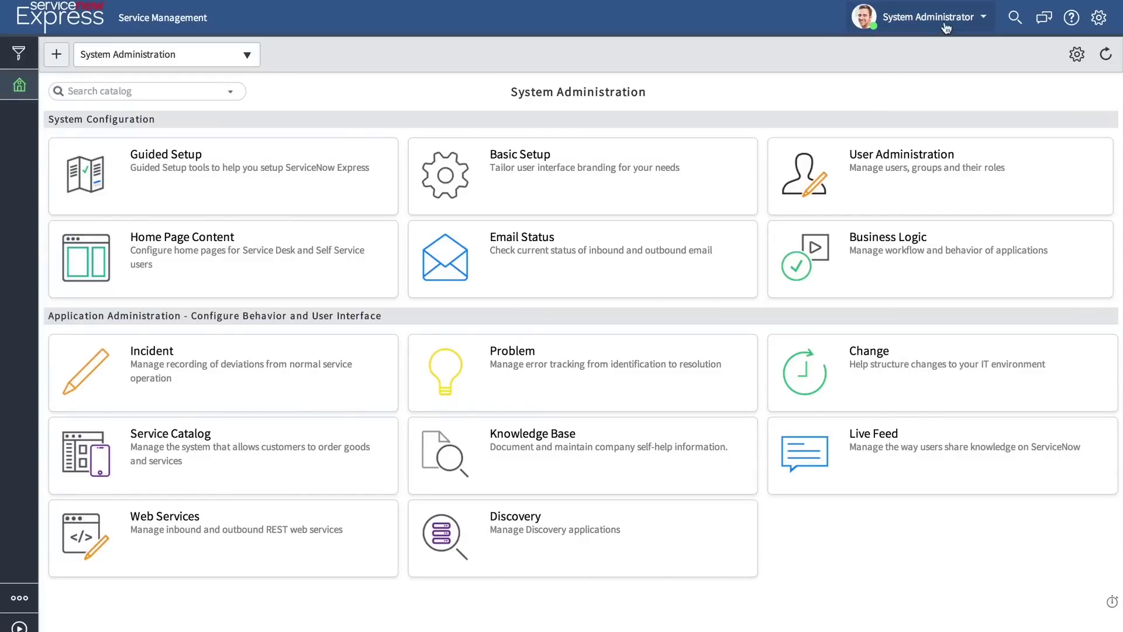
Impersonate the employee user and open their profile's Notification Preferences
left_click(976, 22)
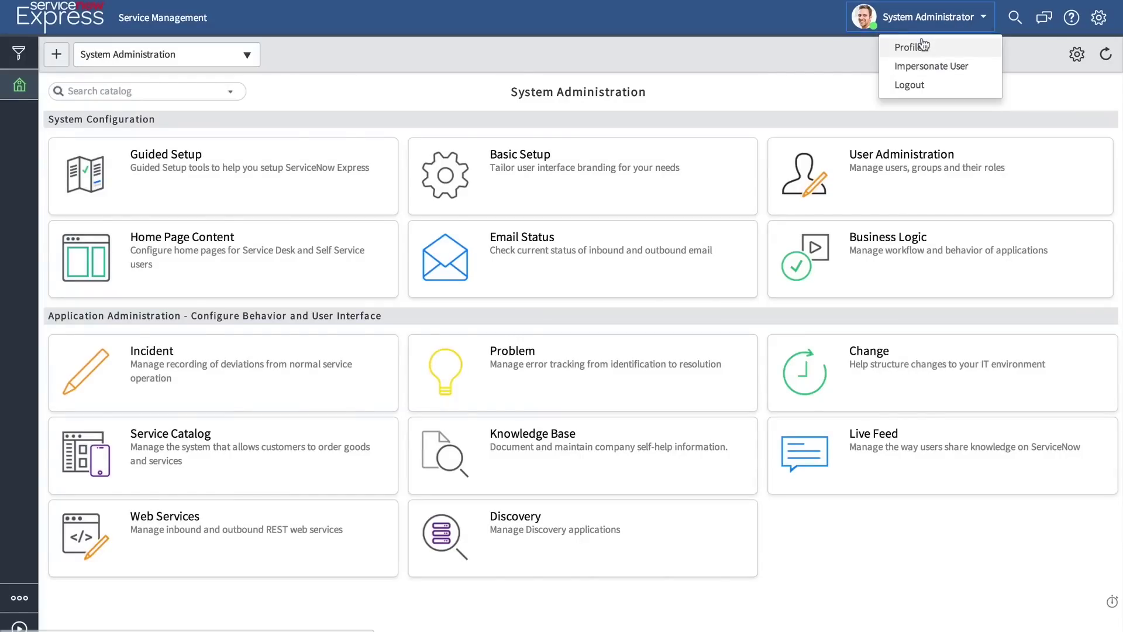
left_click(919, 67)
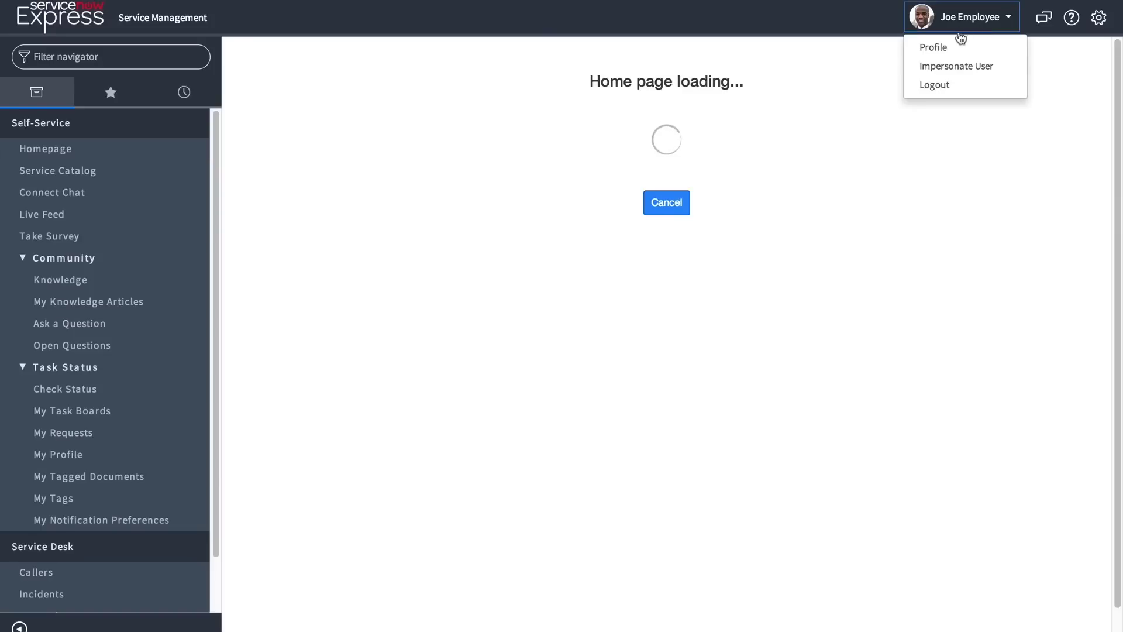
left_click(942, 48)
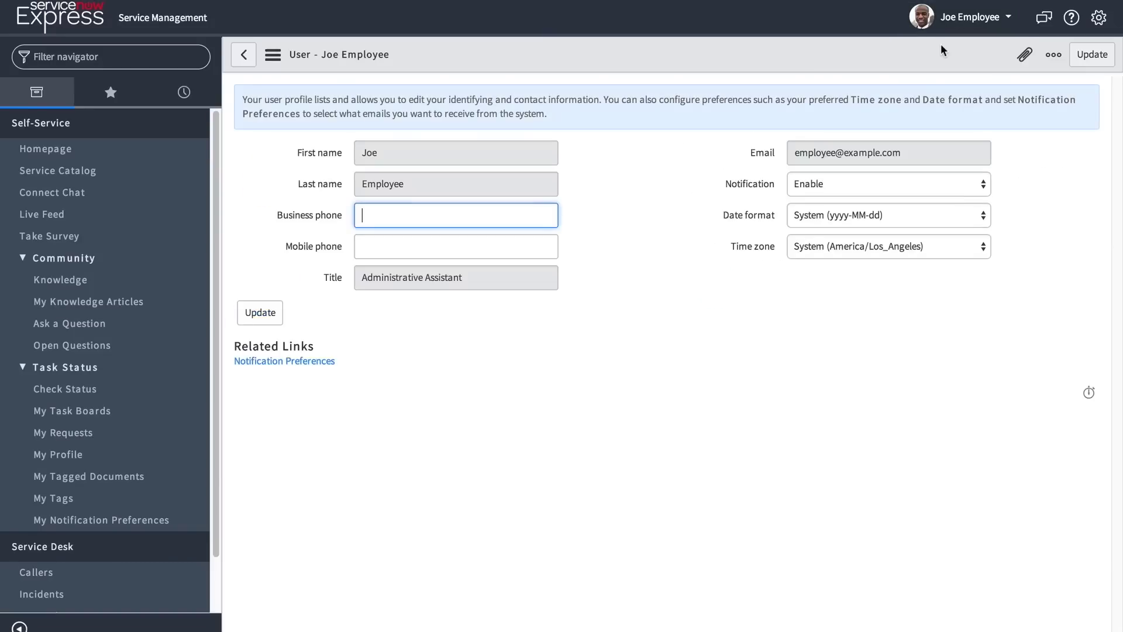
left_click(292, 361)
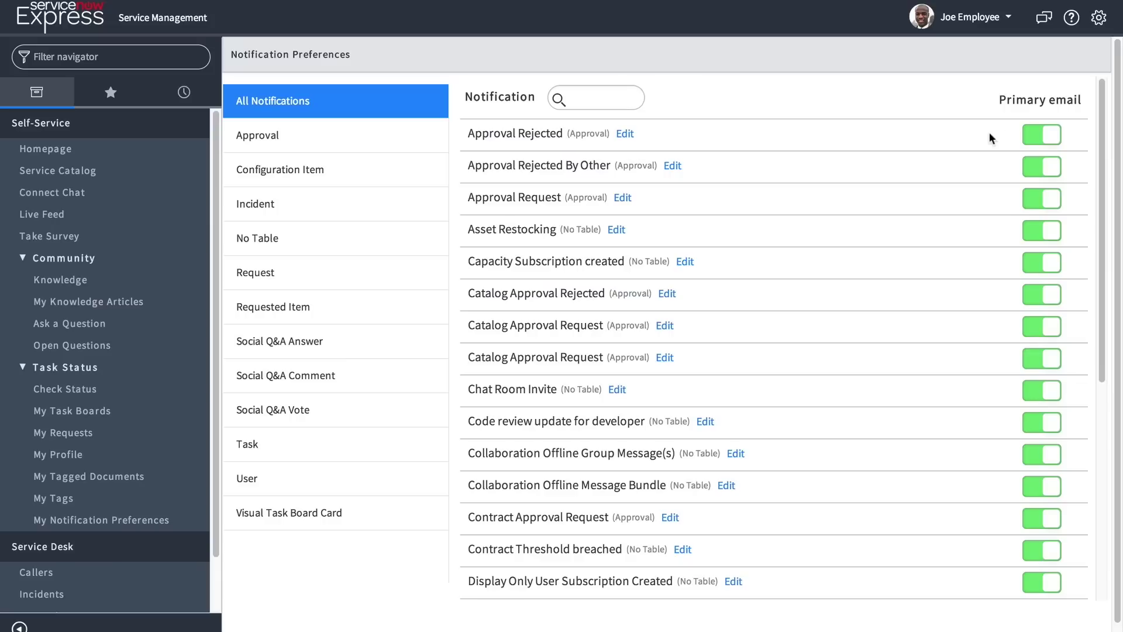
Toggle e-mail for Approval Rejected off and back on, then open its preferences
left_click(1035, 136)
left_click(1035, 135)
left_click(632, 139)
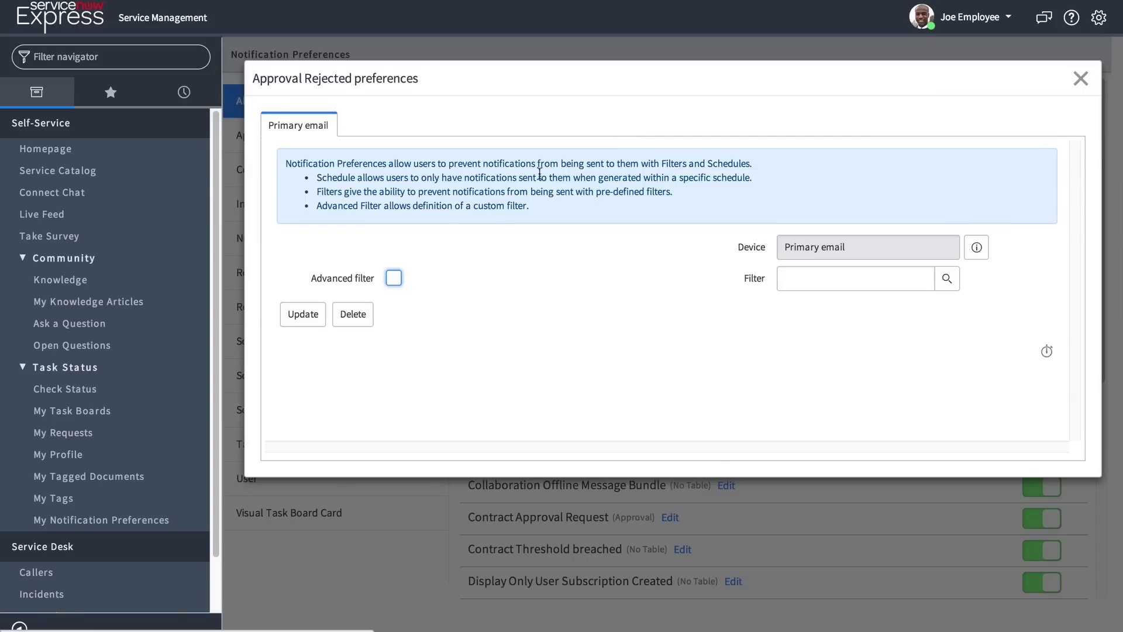
Tick Advanced filter for Approval Rejected, then close its preferences without saving
left_click(395, 280)
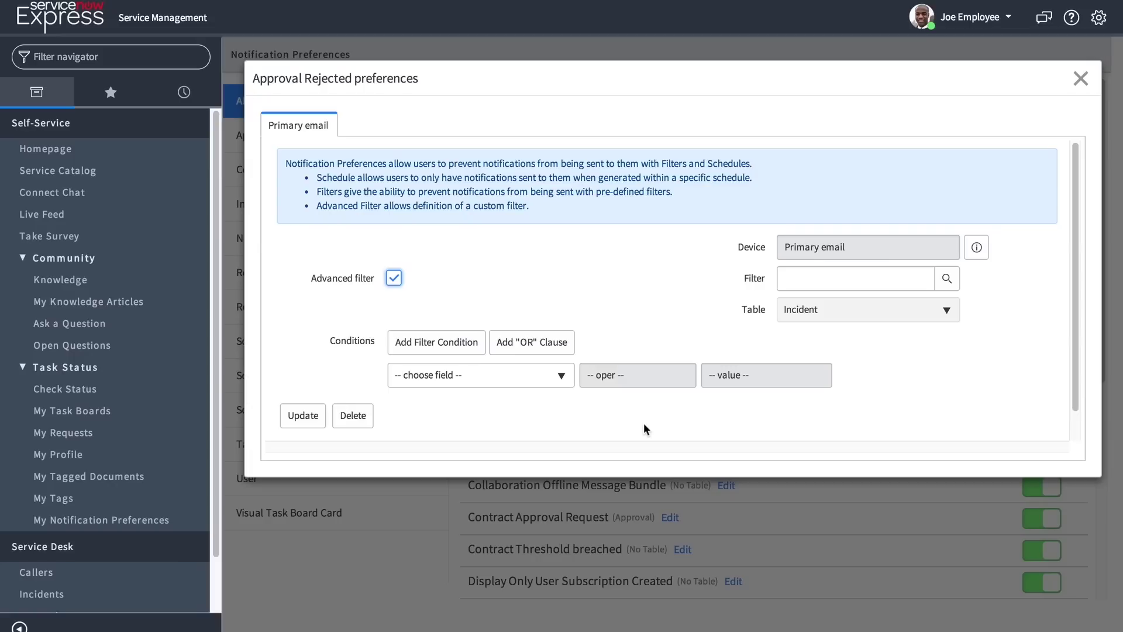
left_click(1079, 80)
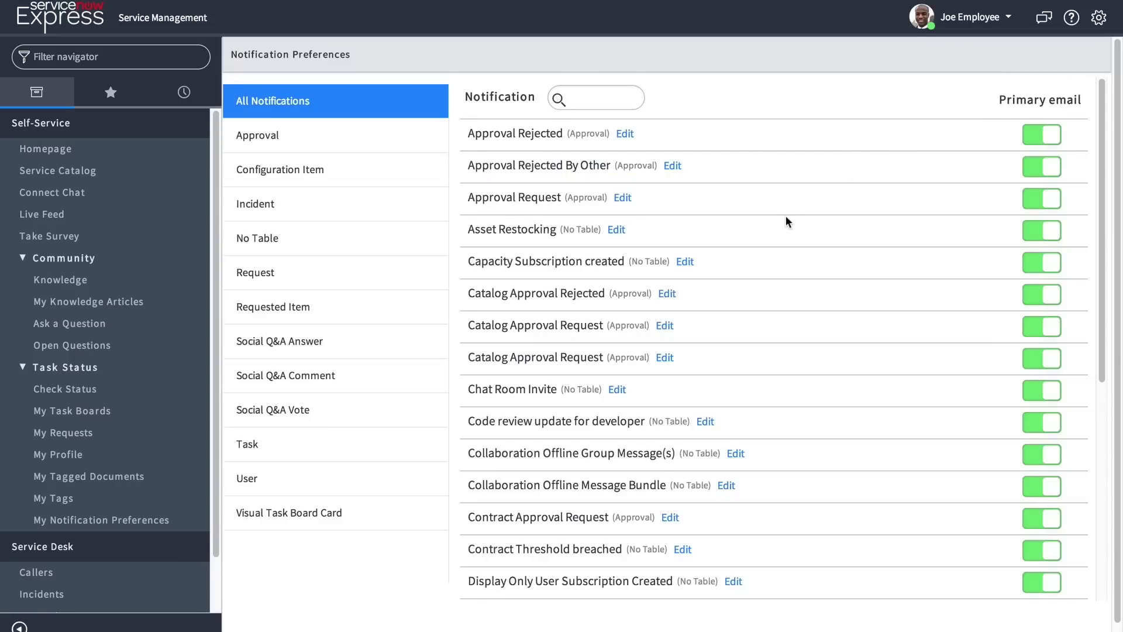